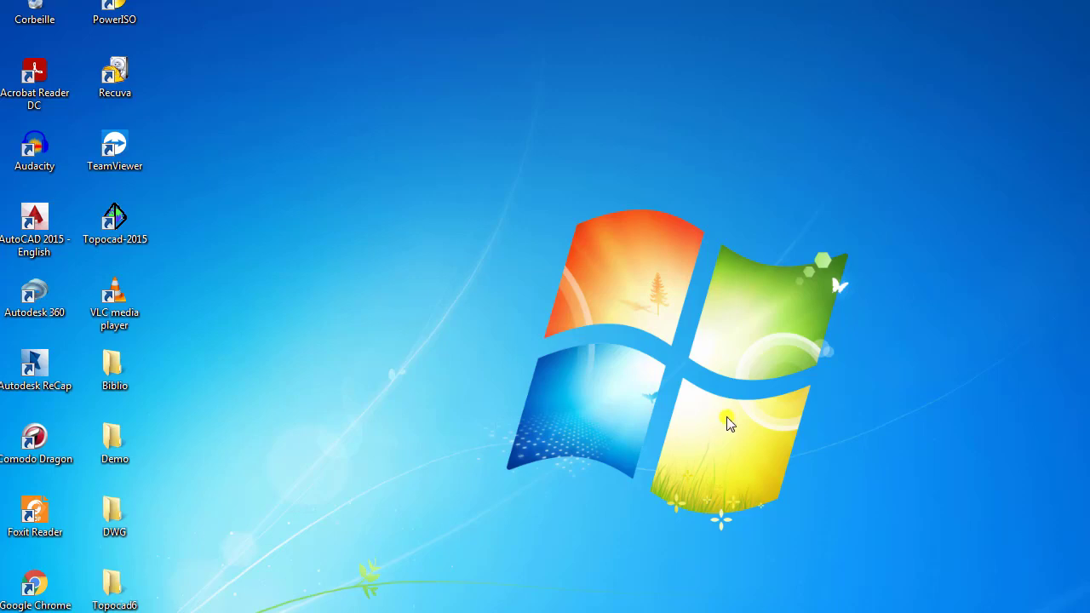
# - Launch Topocad-2015 and create a new drawing from the Topographie.dwt template
pyautogui.doubleClick(103, 219)
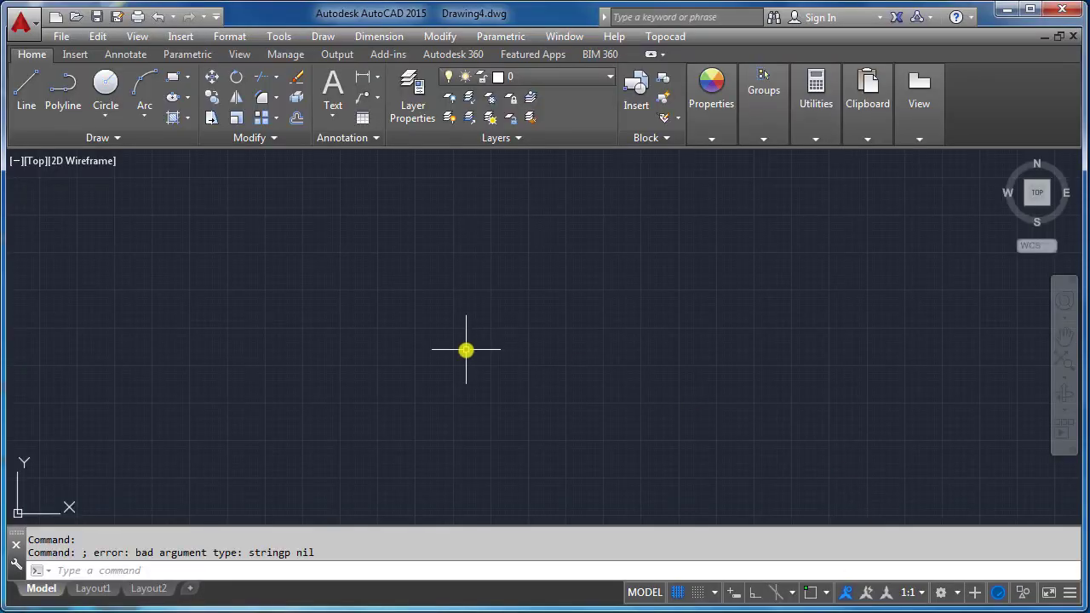
pyautogui.click(53, 17)
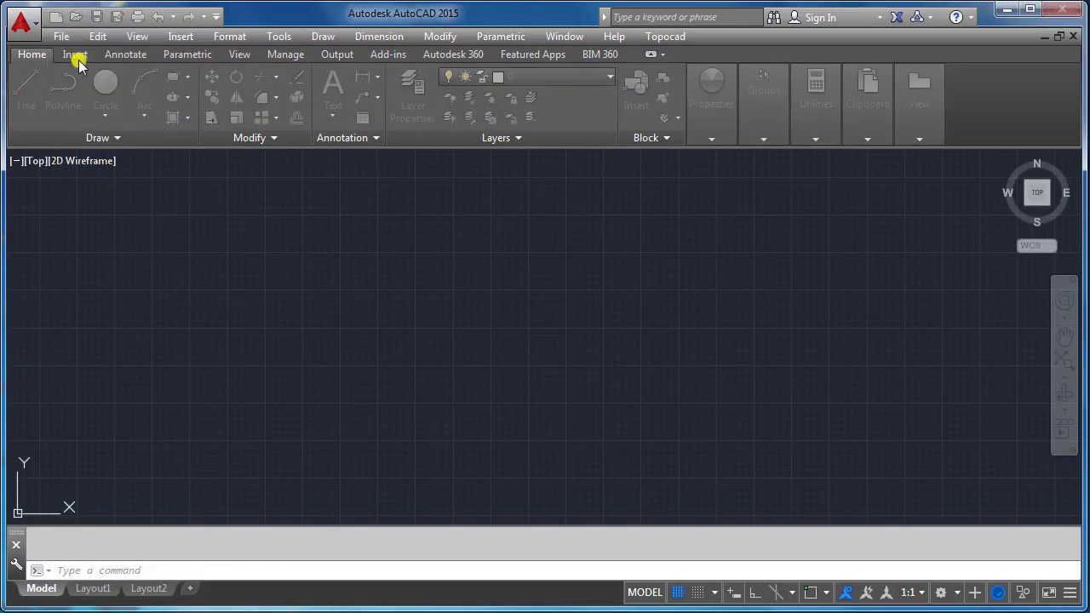
pyautogui.click(509, 271)
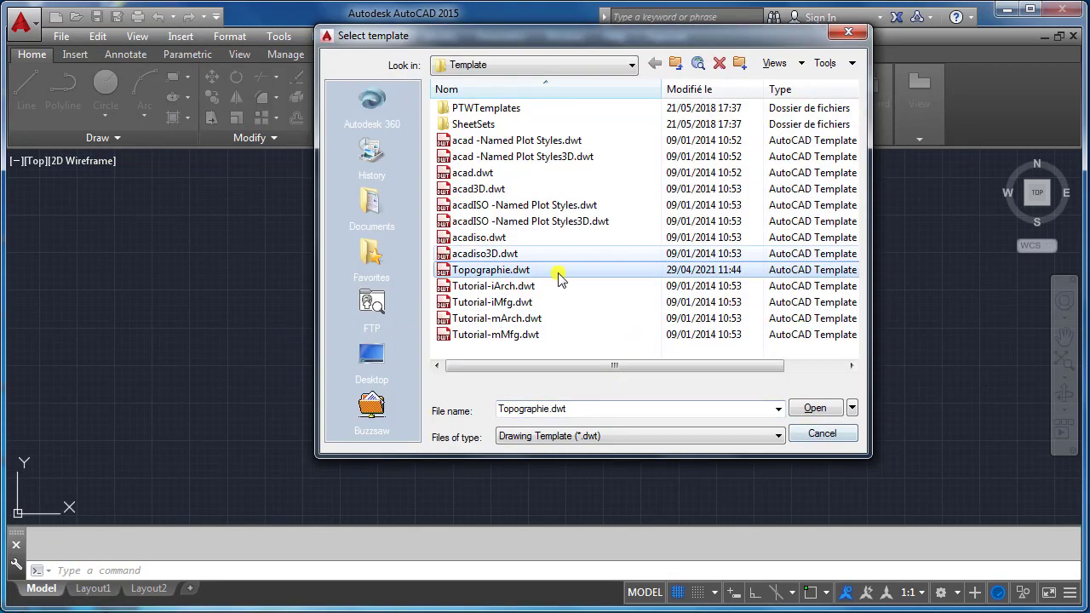
pyautogui.click(803, 410)
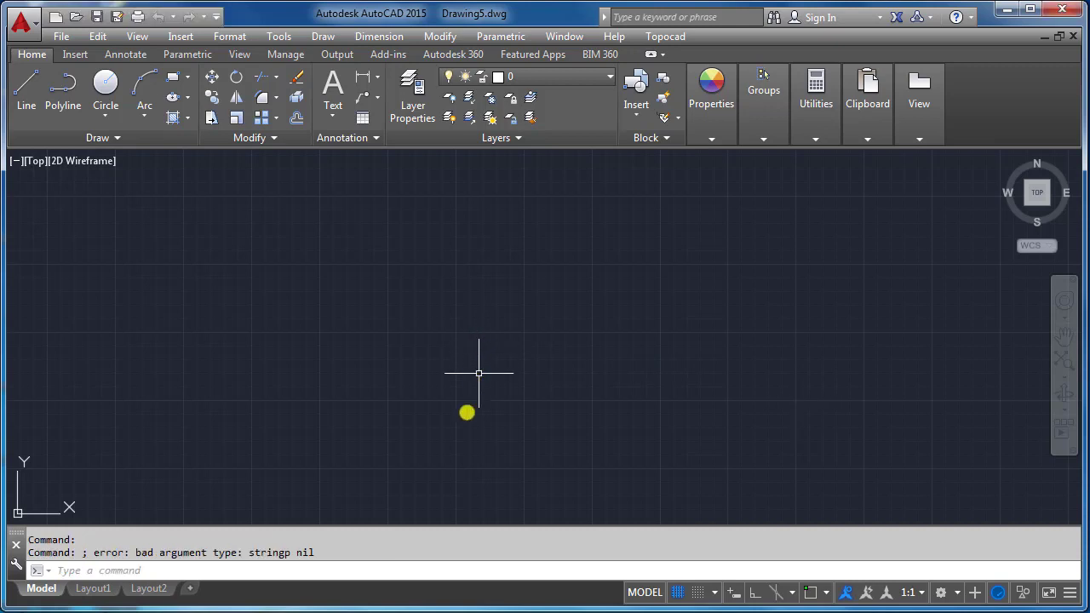
# - Switch the menu set to the Topocad surveying commands
pyautogui.click(296, 568)
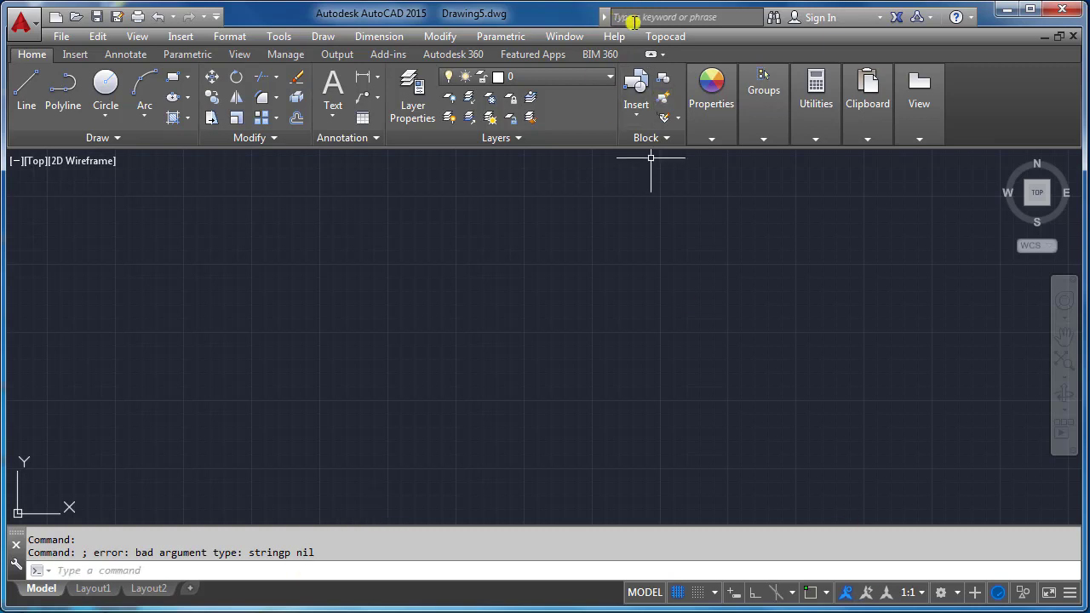
pyautogui.click(669, 36)
pyautogui.click(671, 82)
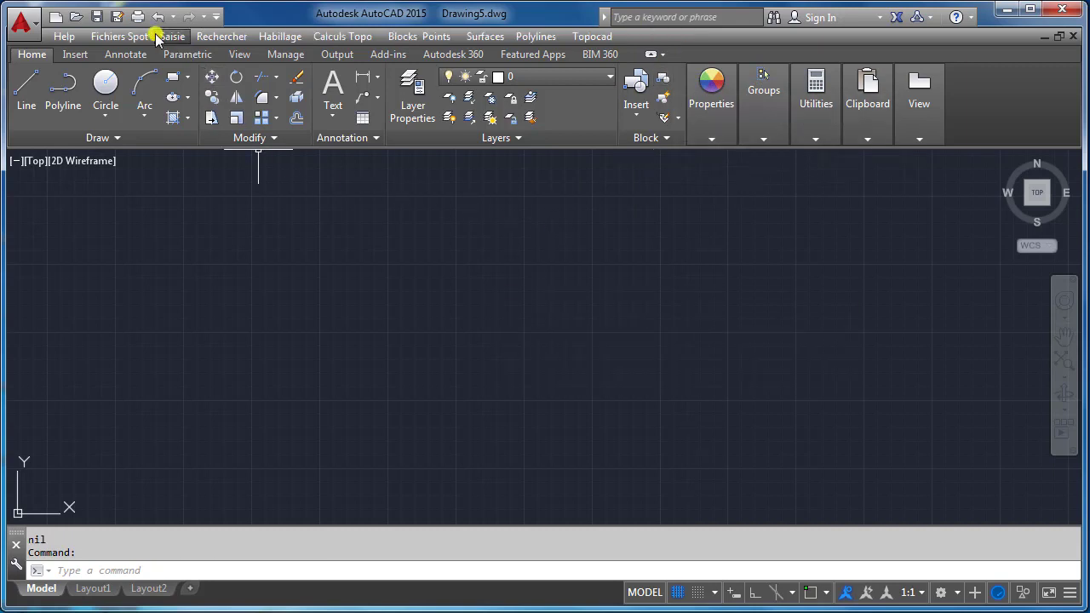
# - Read the XYZ survey point file leve.txt from the Demo folder into the drawing
pyautogui.click(146, 36)
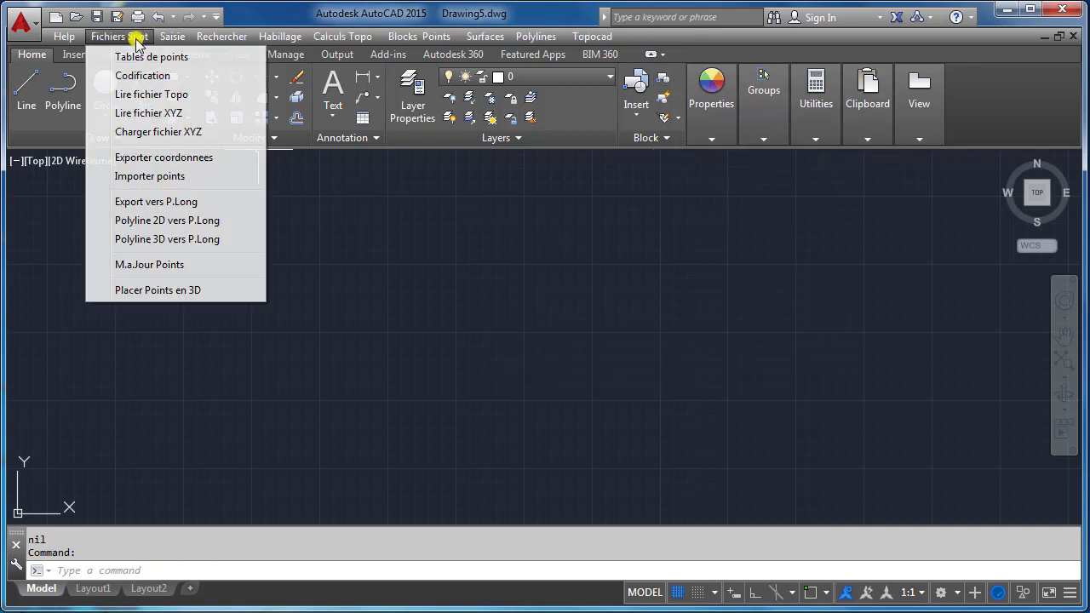
pyautogui.click(172, 116)
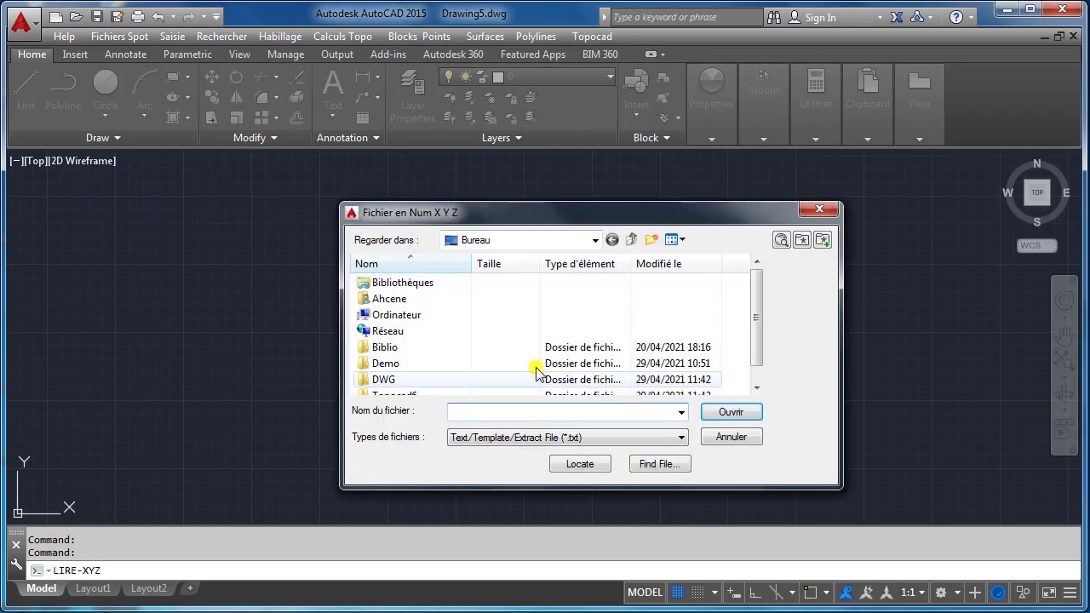
pyautogui.doubleClick(385, 364)
pyautogui.click(380, 284)
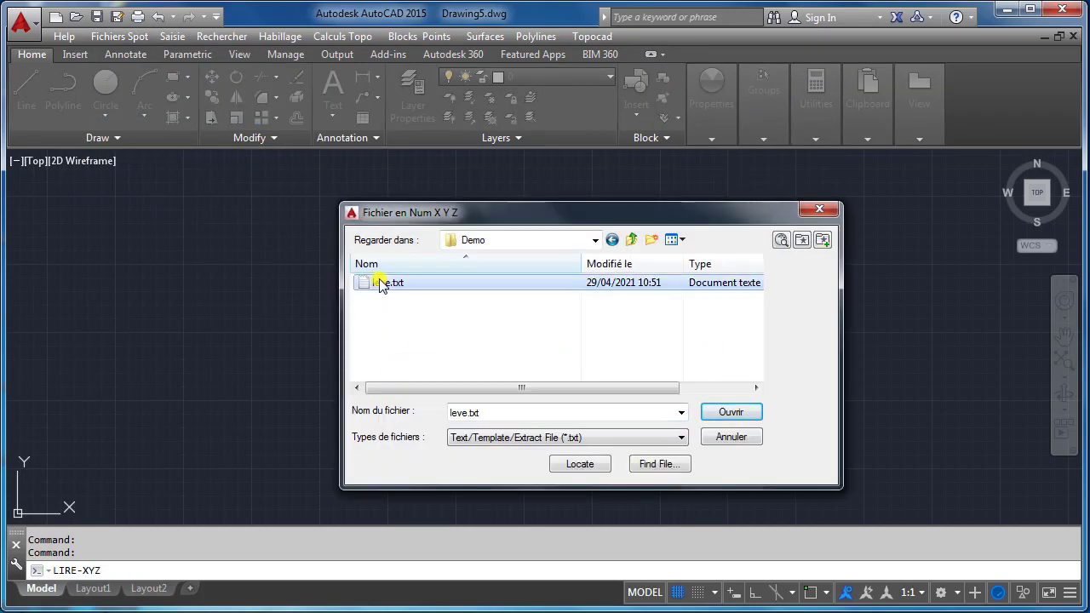
pyautogui.click(738, 413)
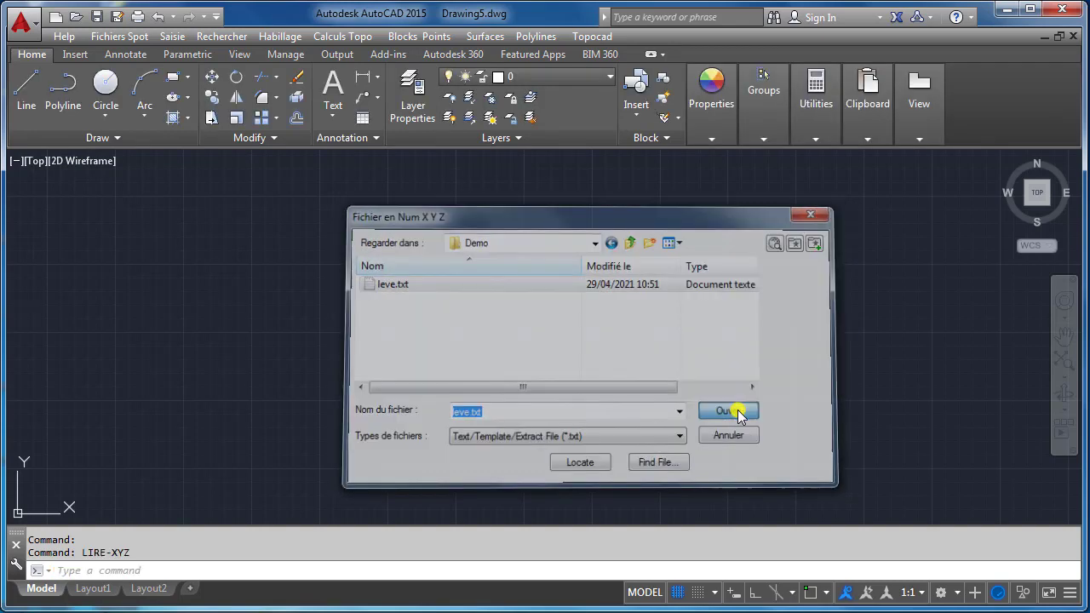
pyautogui.click(221, 37)
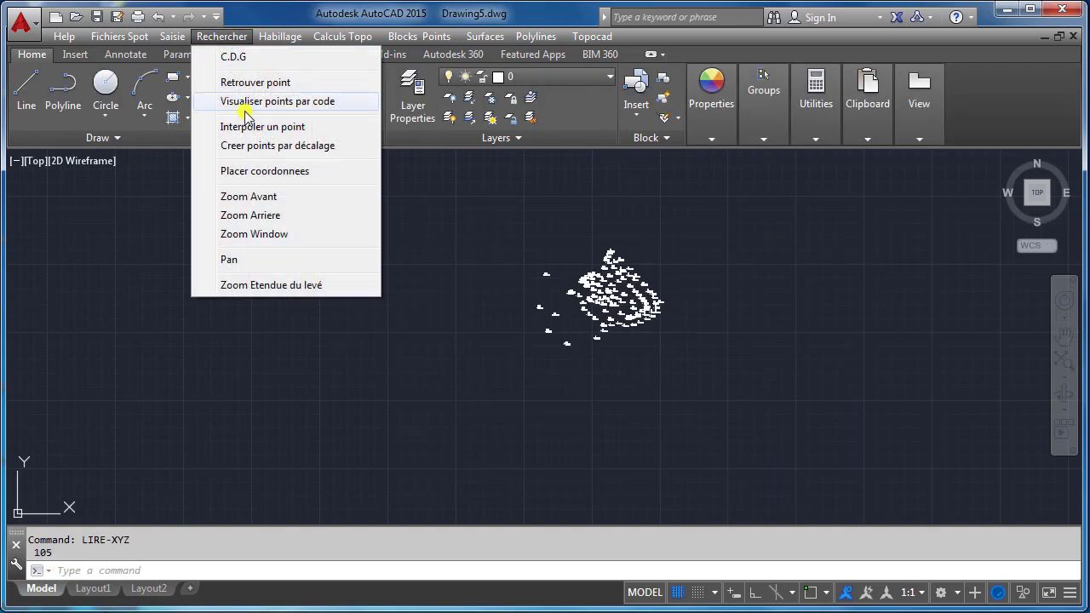
pyautogui.click(307, 286)
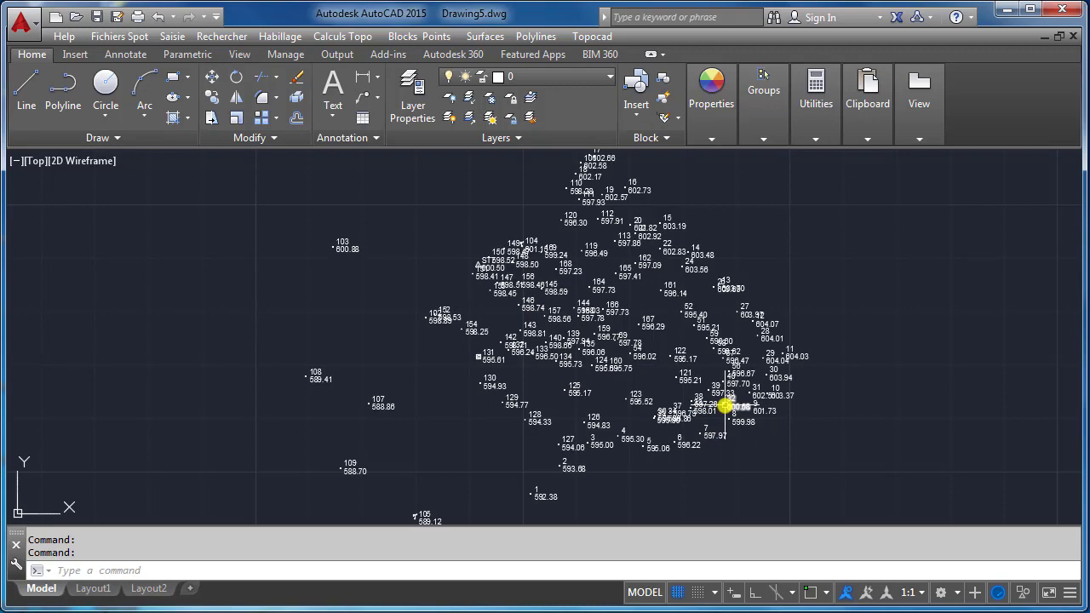
pyautogui.moveTo(725, 407)
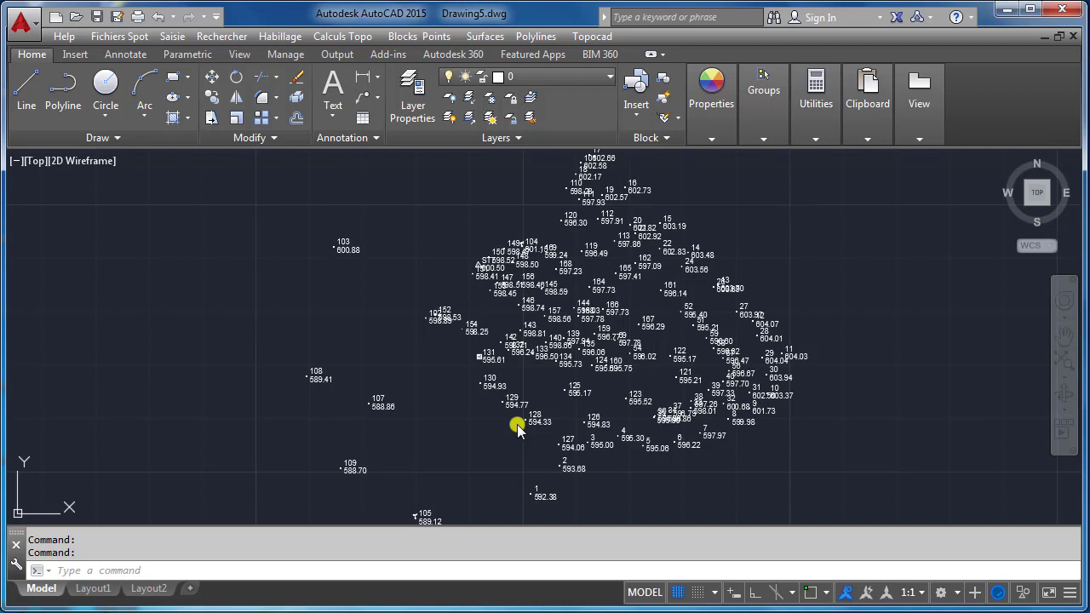
# - Change the size of all survey points to .3
pyautogui.click(433, 36)
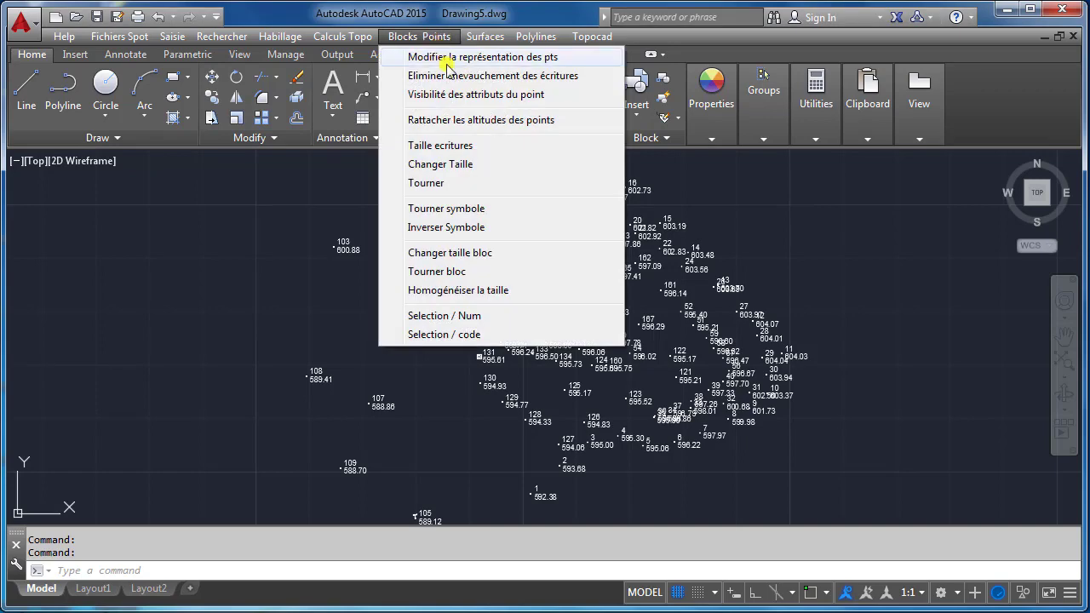
pyautogui.click(458, 172)
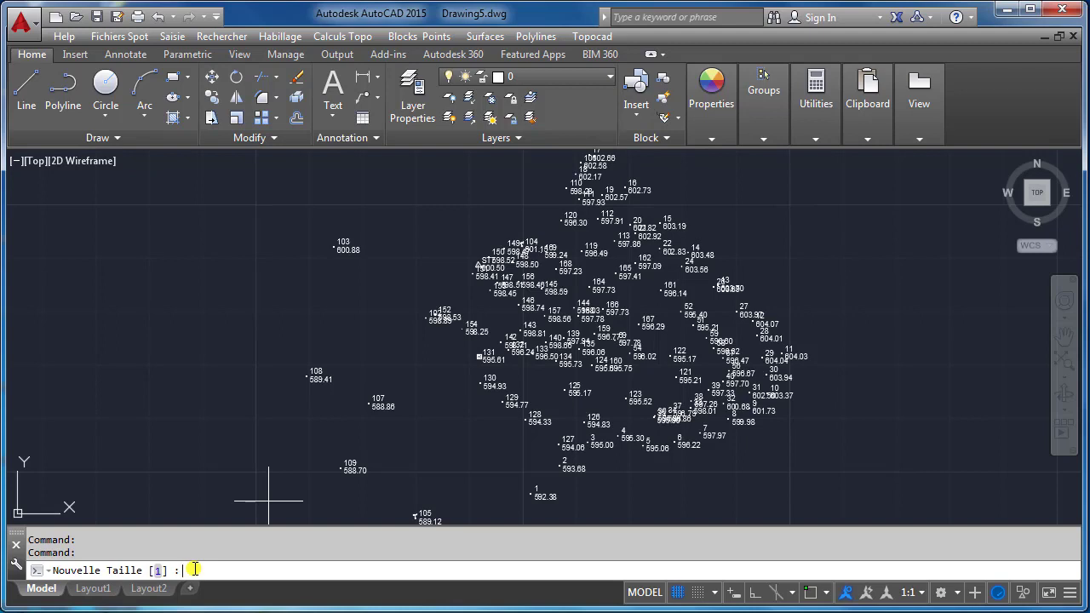
pyautogui.write('.3')
pyautogui.press('Return')
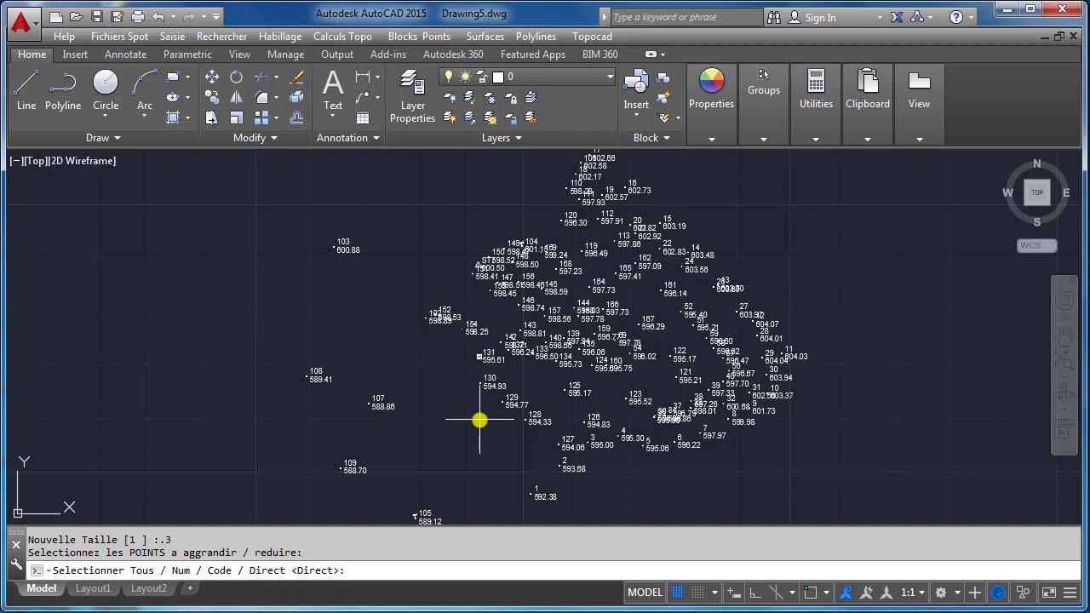
pyautogui.write('t')
pyautogui.press('Return')
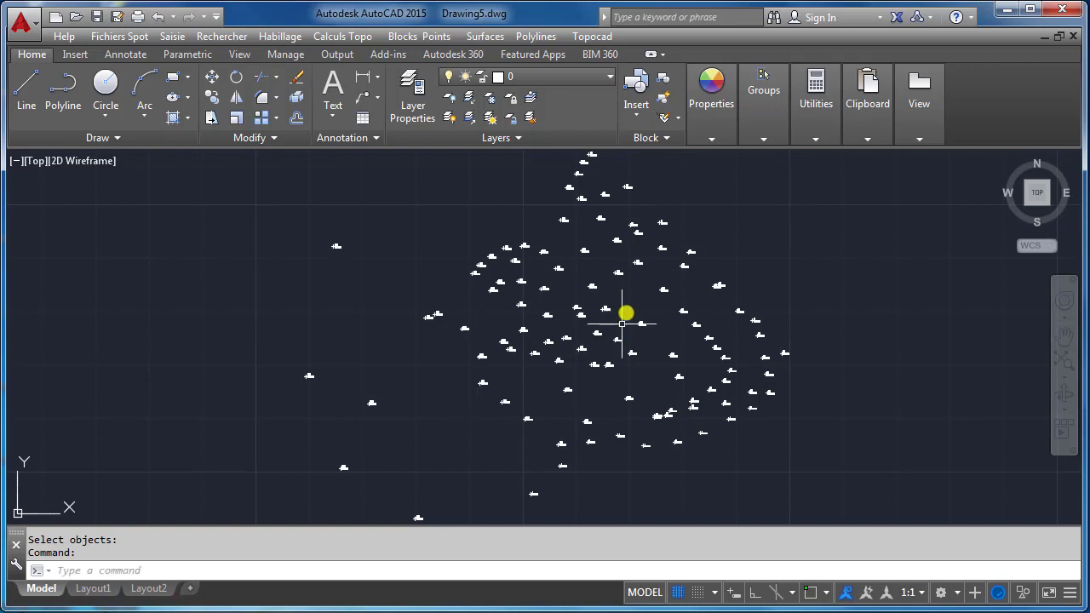
pyautogui.scroll(5, 596, 302)
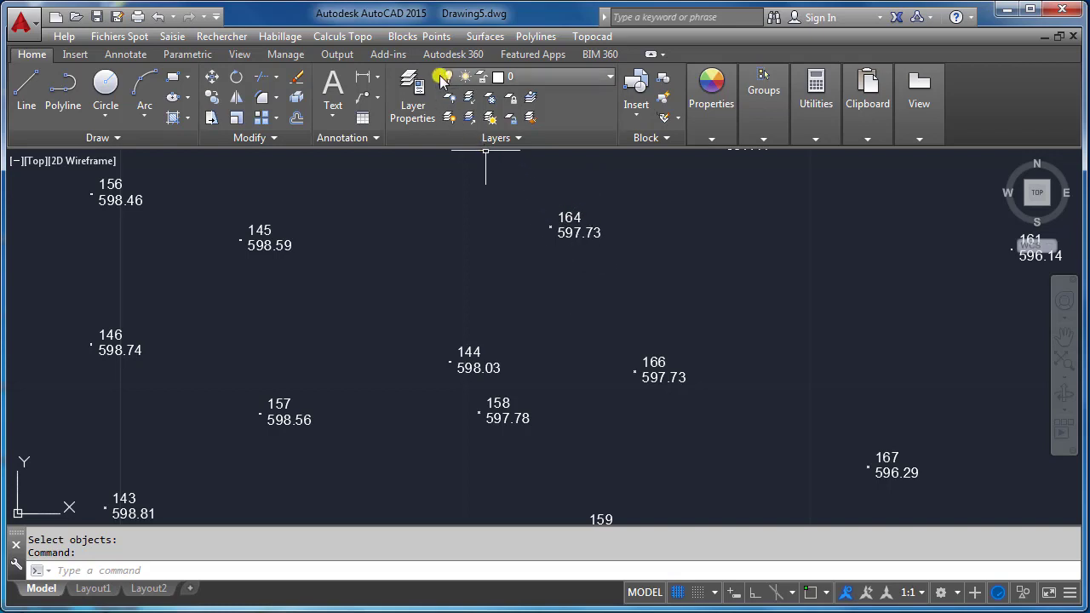
# - Show the codes (Codes: Montrer) on all survey points, leaving numbers, elevations and observations as they are
pyautogui.click(436, 37)
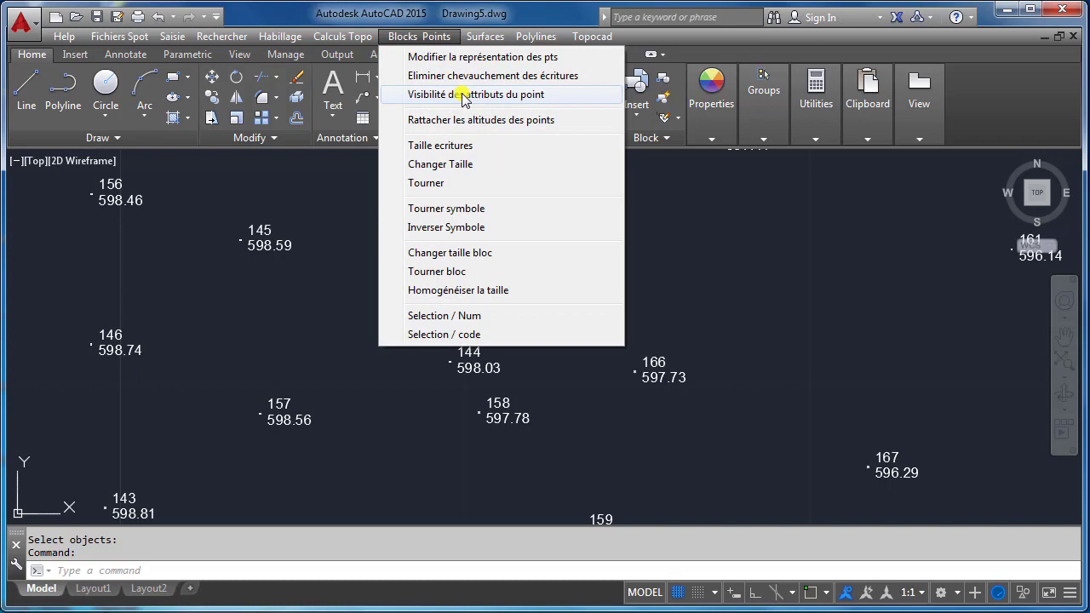
pyautogui.click(464, 95)
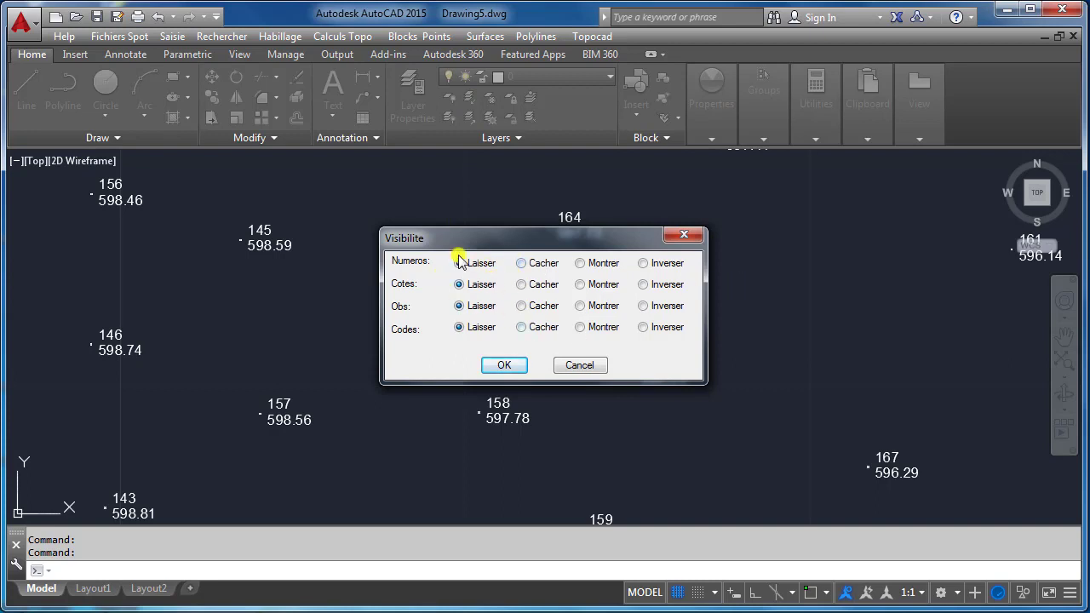
pyautogui.click(579, 329)
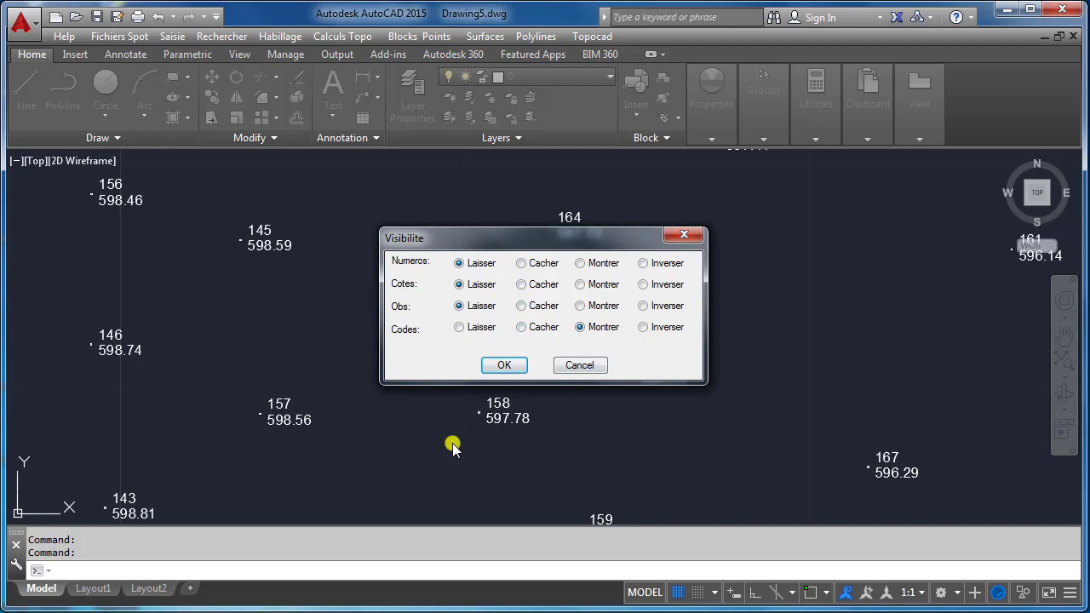
pyautogui.click(504, 366)
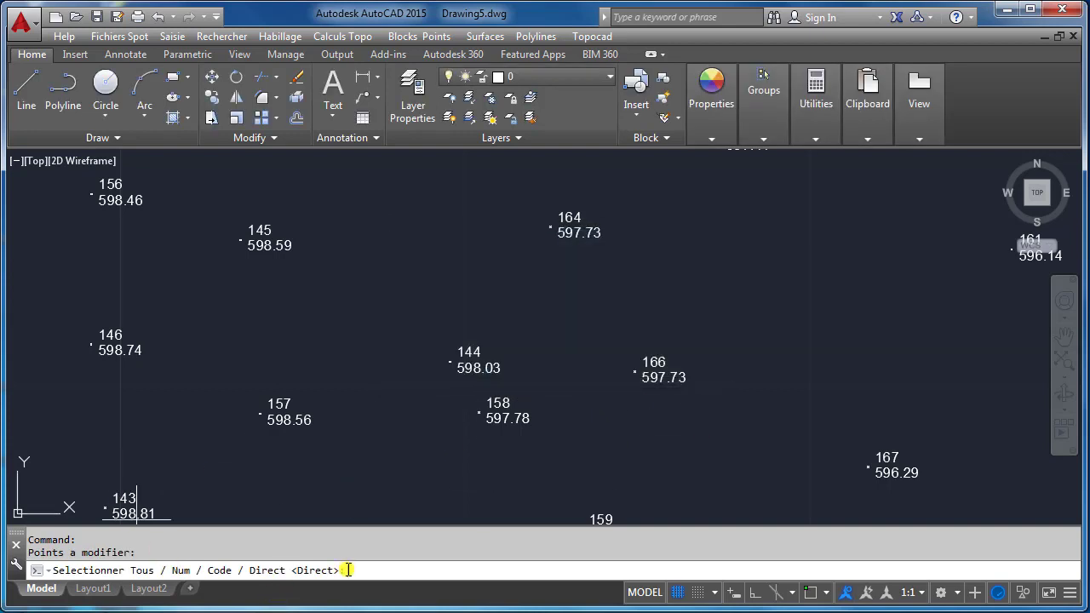
pyautogui.write('s')
pyautogui.press('Return')
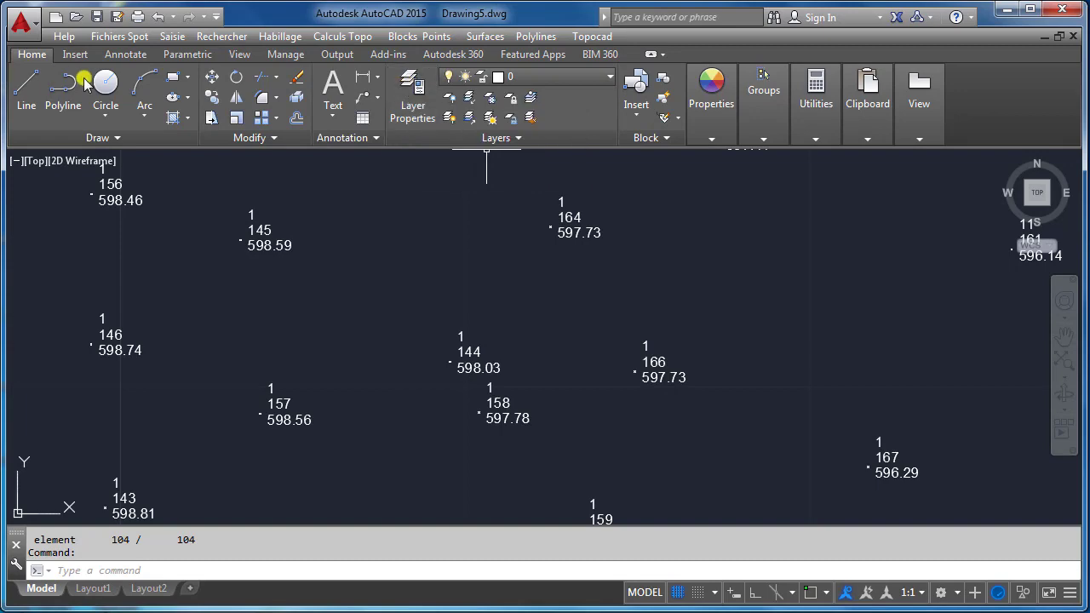
# - Set the colour of the _Codes Points layer to green in the layer properties
pyautogui.click(411, 85)
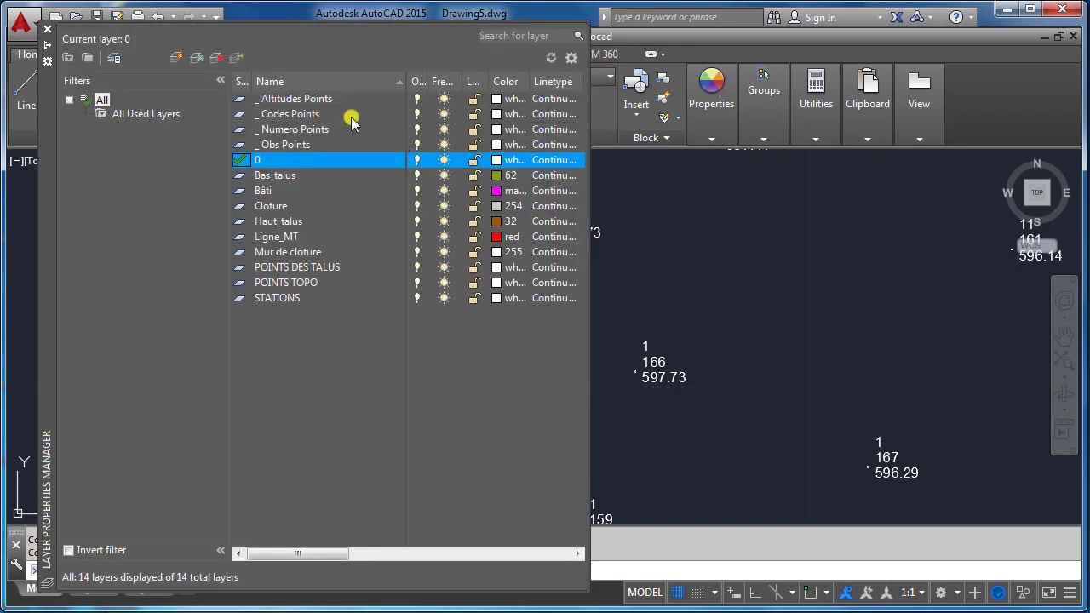
pyautogui.click(287, 115)
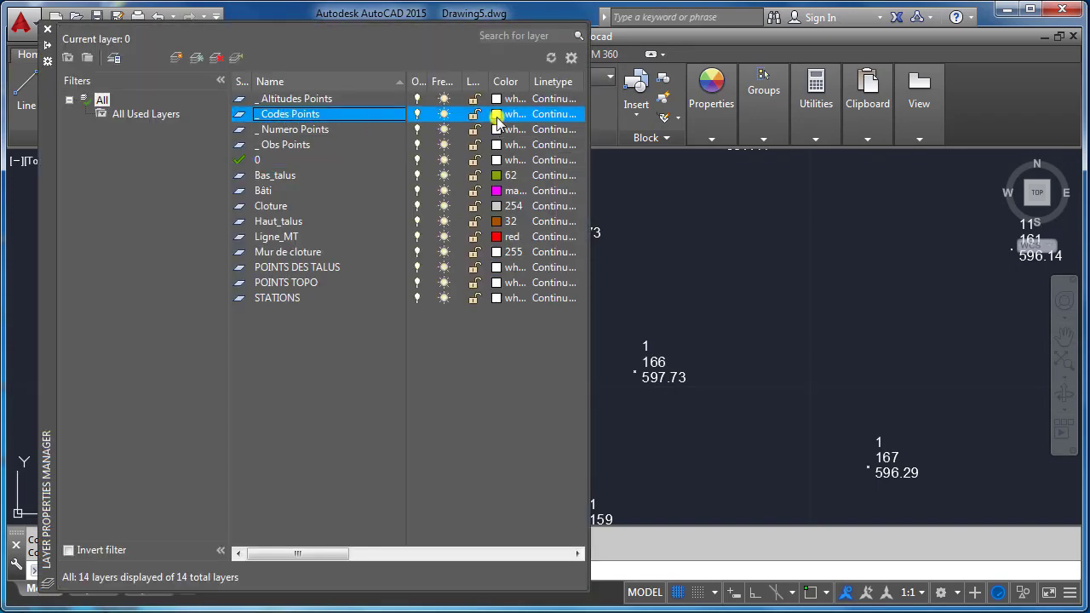
pyautogui.click(496, 114)
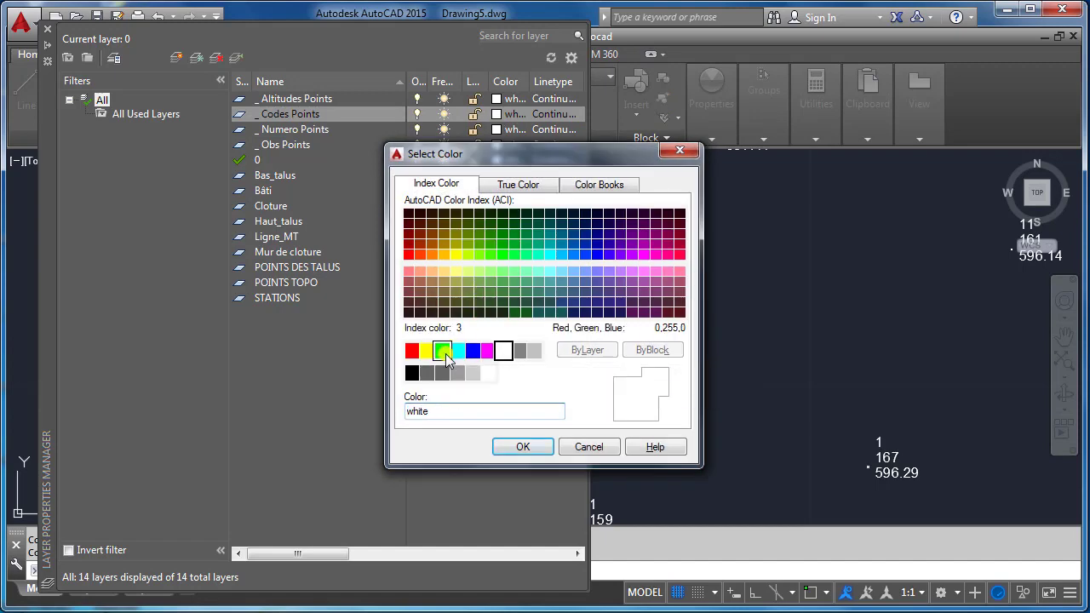
pyautogui.click(443, 350)
pyautogui.click(523, 446)
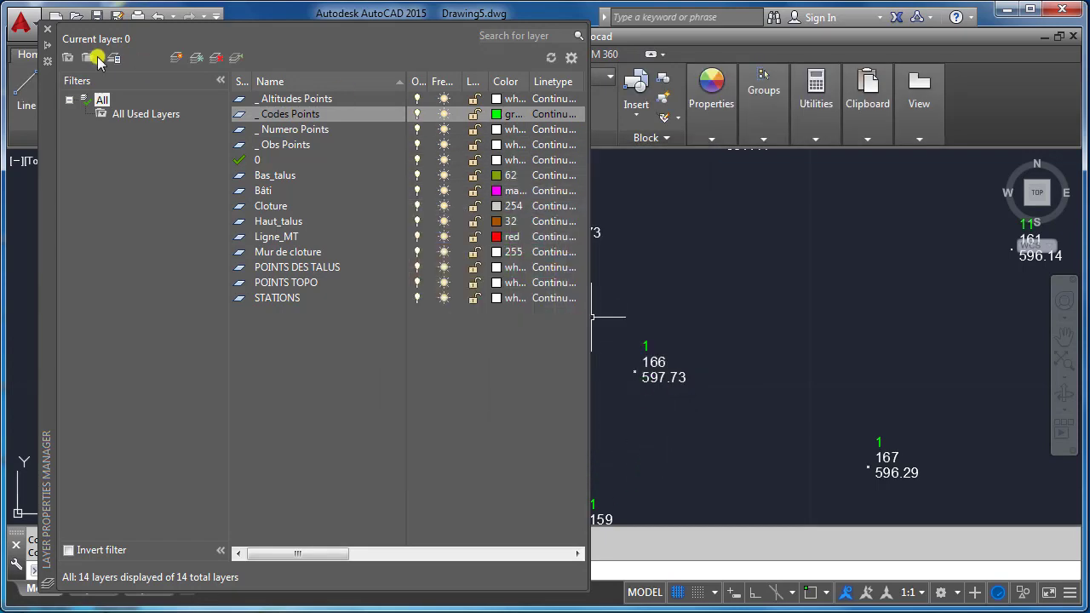
pyautogui.click(47, 29)
# - Hide the Numeros, Cotes, Obs and Codes attributes (Cacher) on all survey points
pyautogui.scroll(-5, 488, 321)
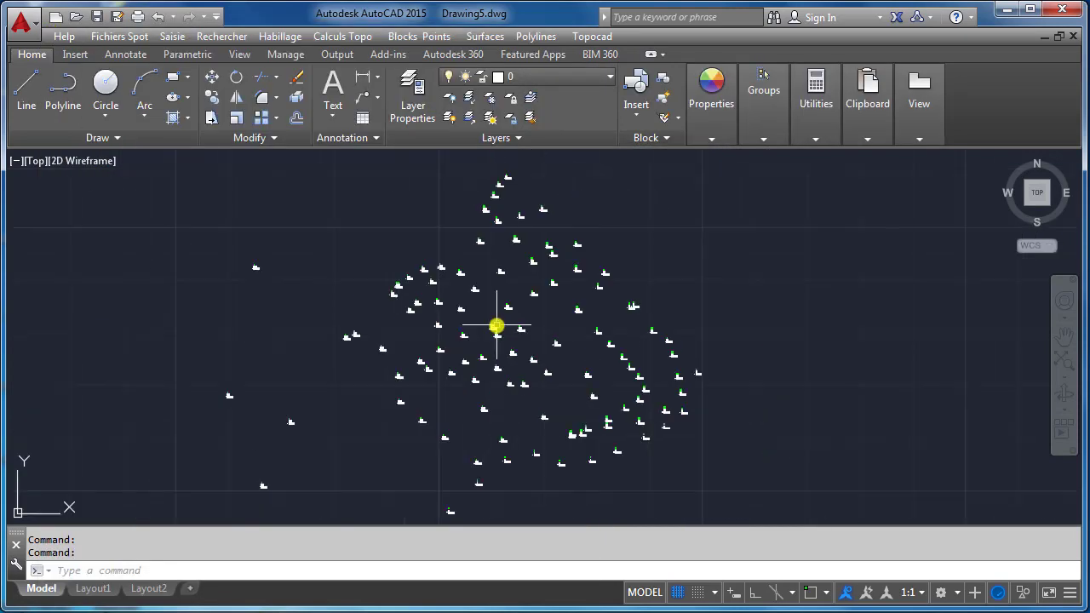
pyautogui.scroll(3, 496, 324)
pyautogui.moveTo(506, 343); pyautogui.dragTo(543, 394, button='middle')
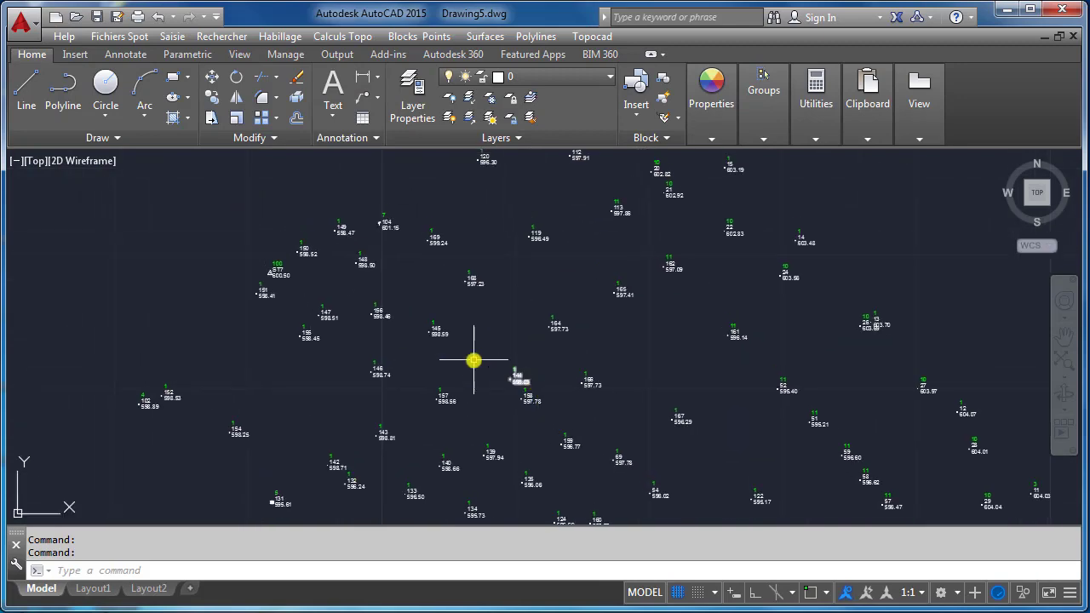
pyautogui.scroll(-4, 441, 348)
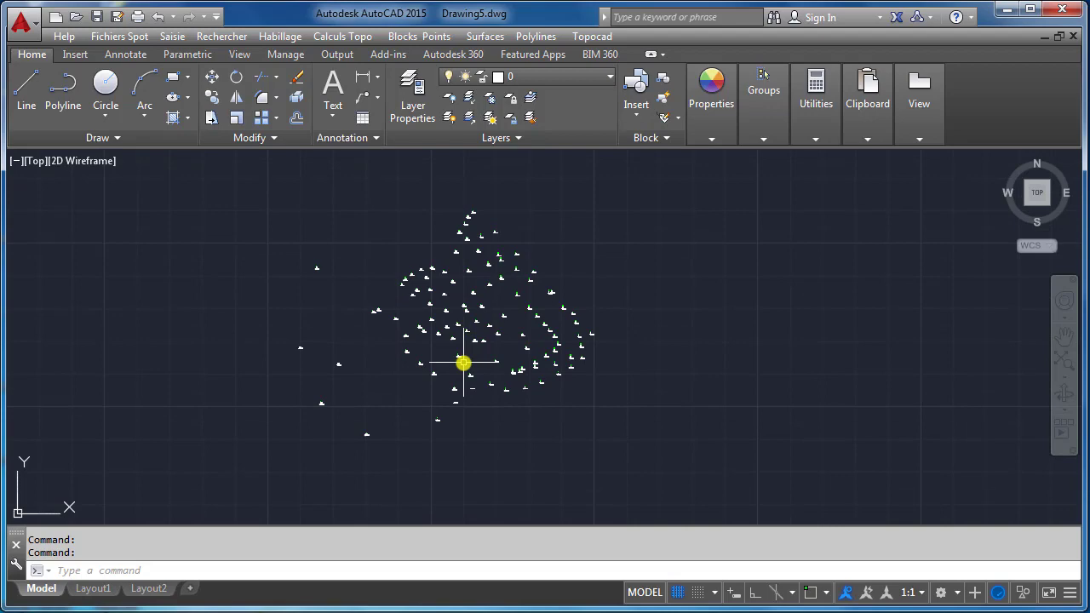
pyautogui.click(431, 36)
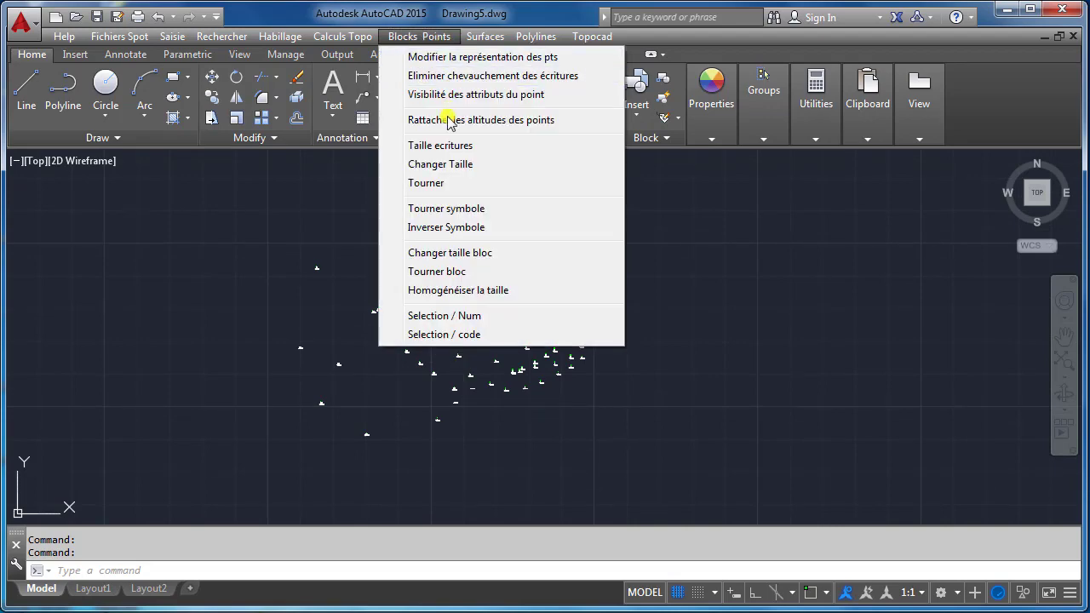
pyautogui.click(451, 95)
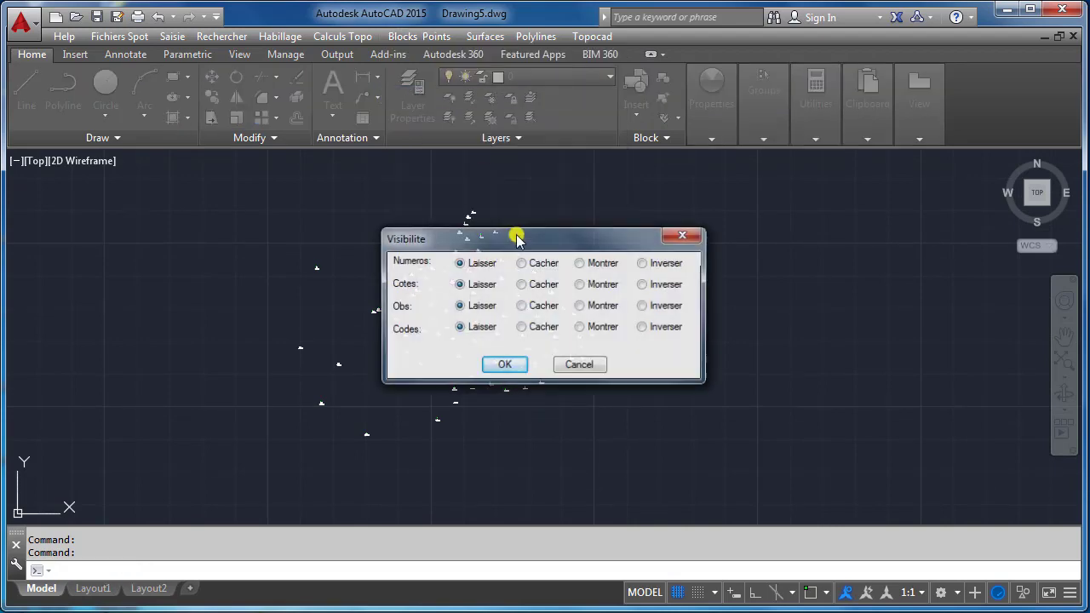
pyautogui.click(528, 265)
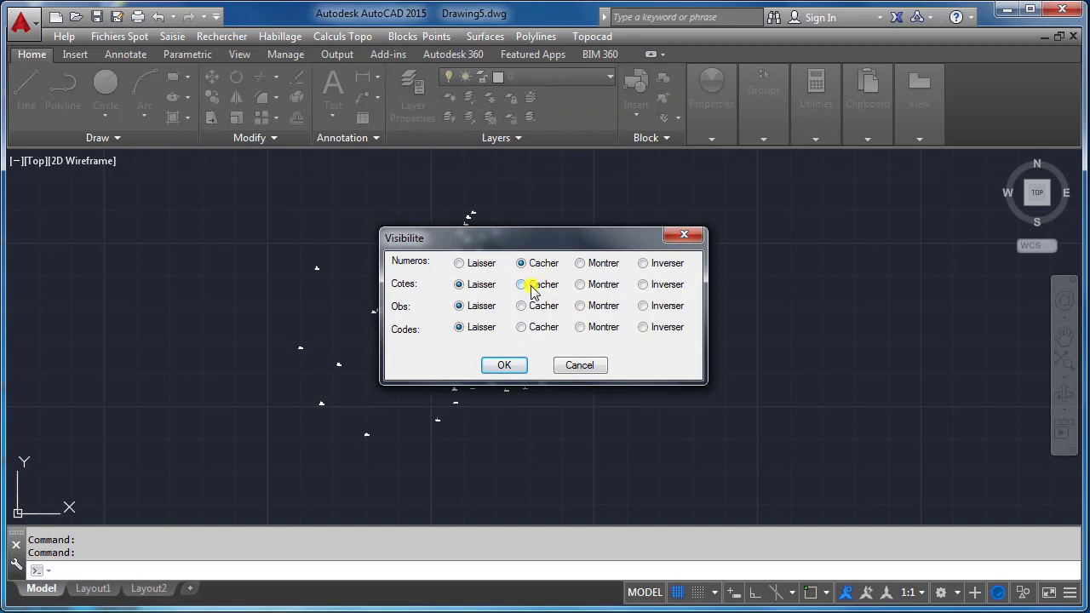
pyautogui.click(530, 286)
pyautogui.click(529, 306)
pyautogui.click(530, 327)
pyautogui.click(503, 368)
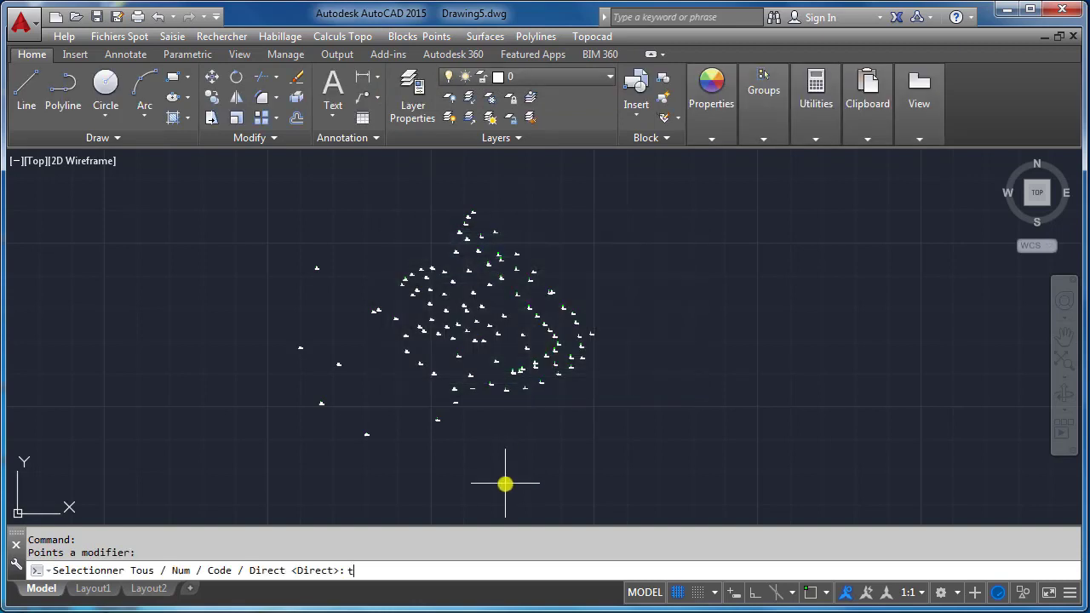
pyautogui.write('t')
pyautogui.press('Return')
pyautogui.scroll(3, 470, 243)
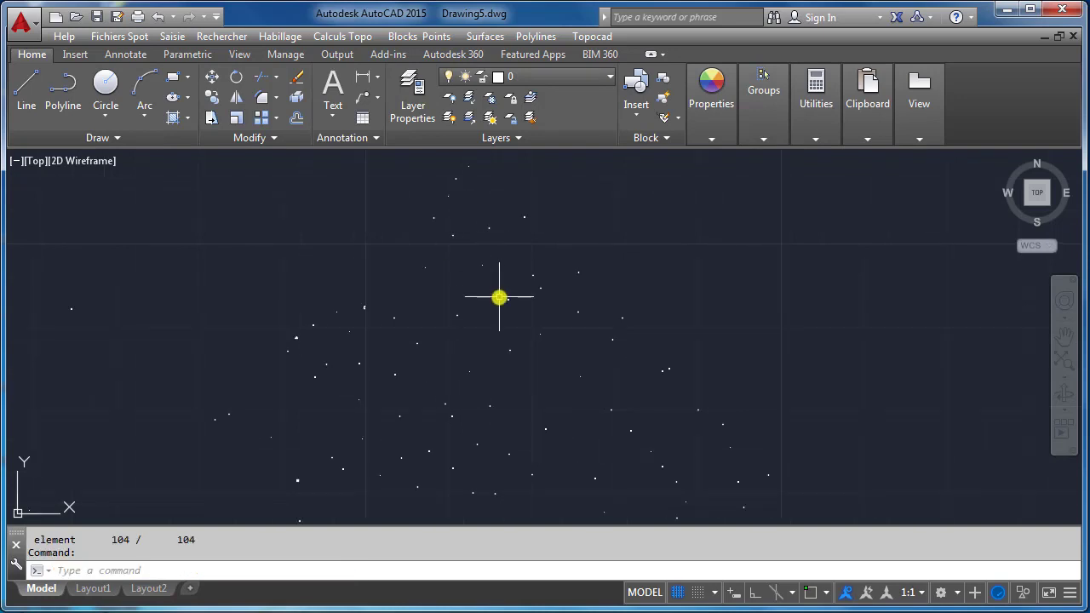
# - Show the numbers (Numeros: Montrer) only on the survey points with code 10, leaving the other attributes as they are
pyautogui.click(438, 37)
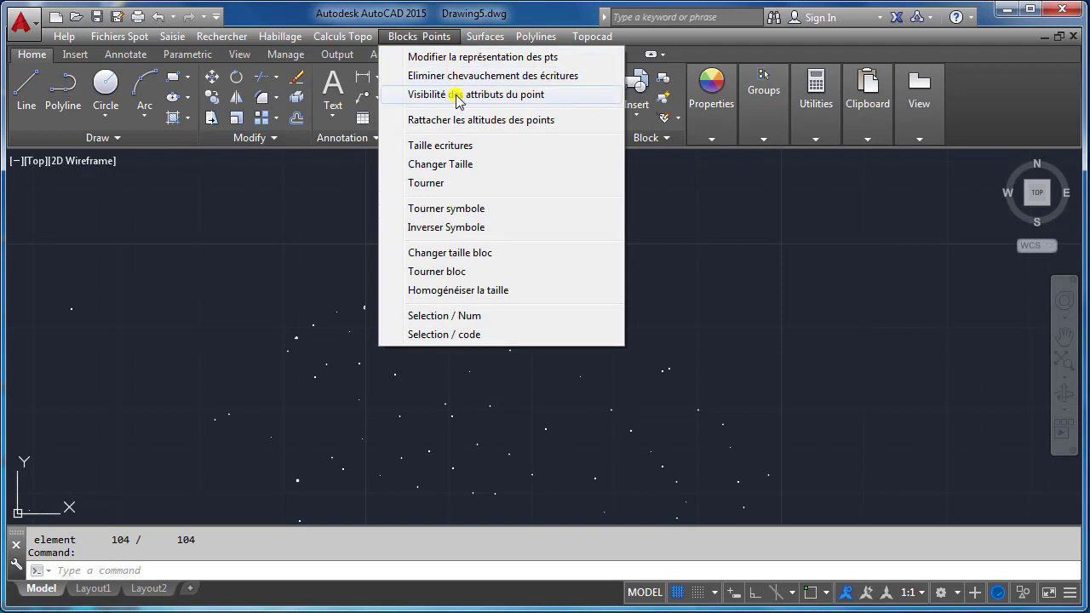
pyautogui.click(459, 95)
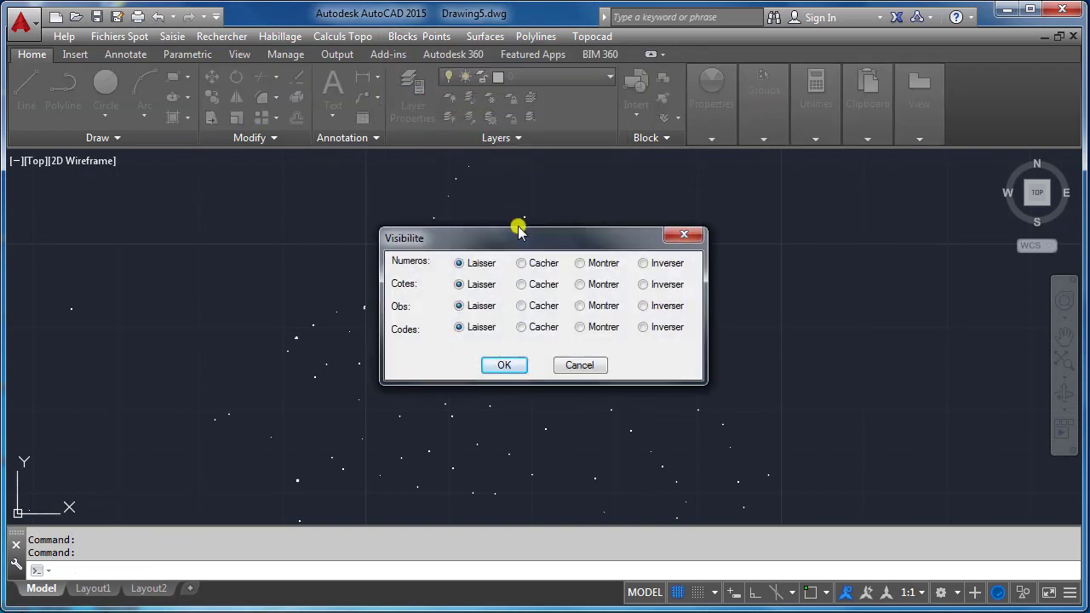
pyautogui.click(583, 266)
pyautogui.click(505, 365)
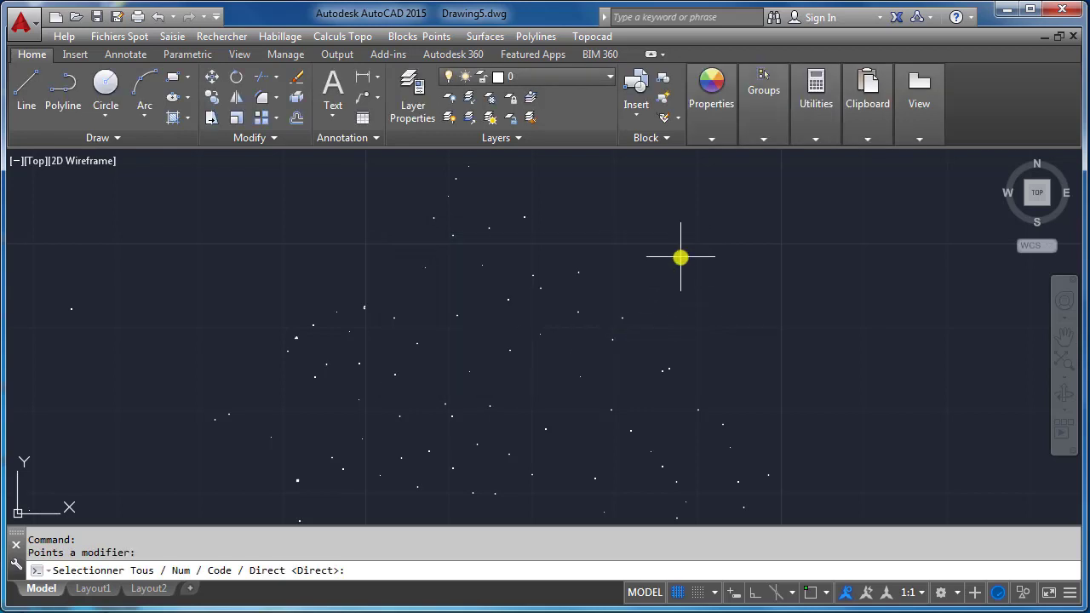
pyautogui.press('Return')
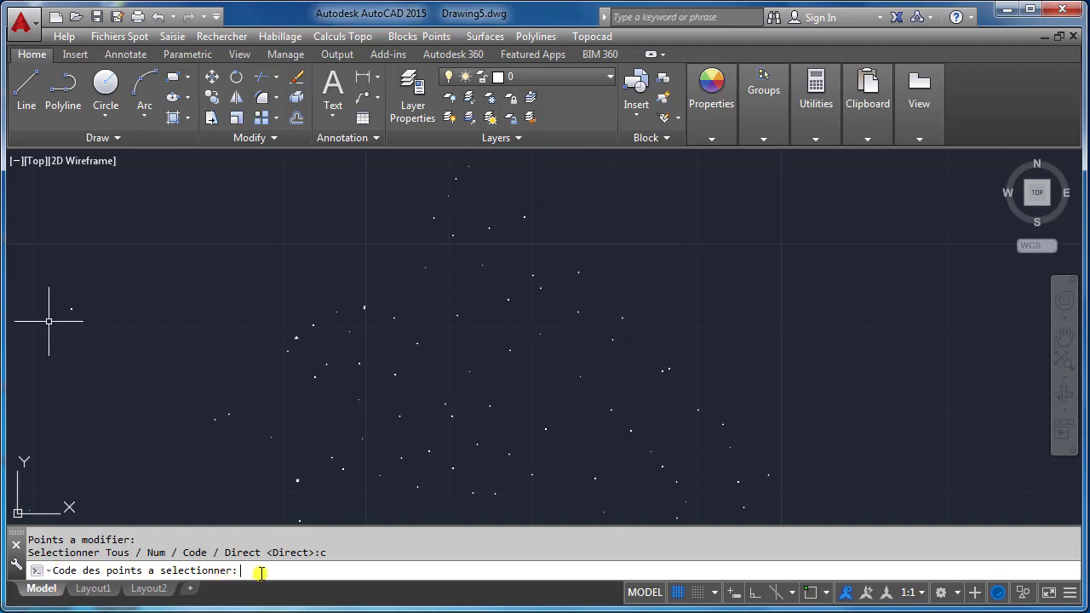
pyautogui.write('10')
pyautogui.press('Return')
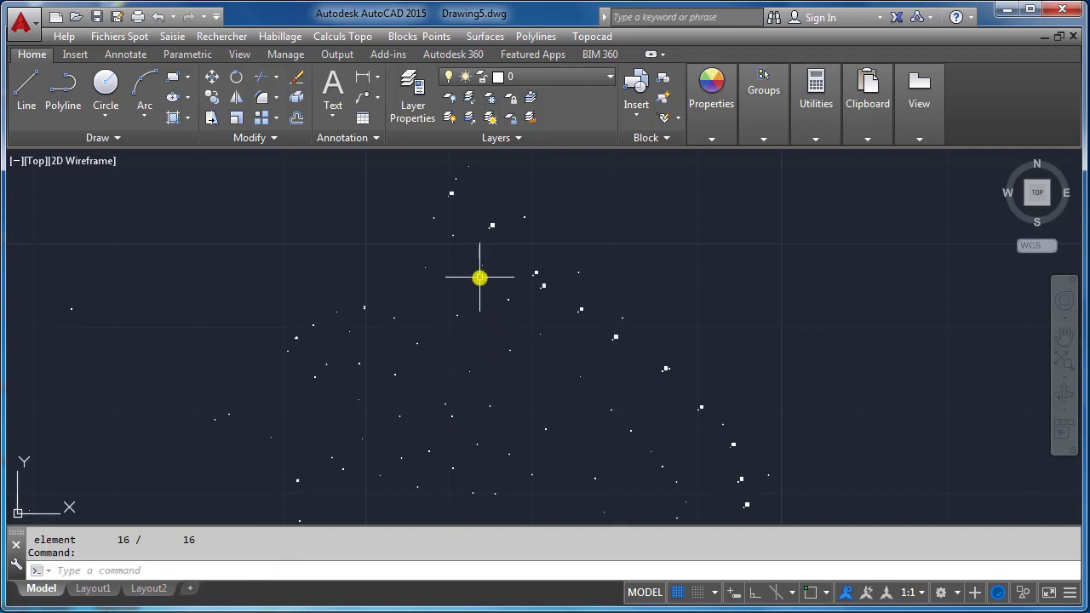
pyautogui.scroll(6, 511, 286)
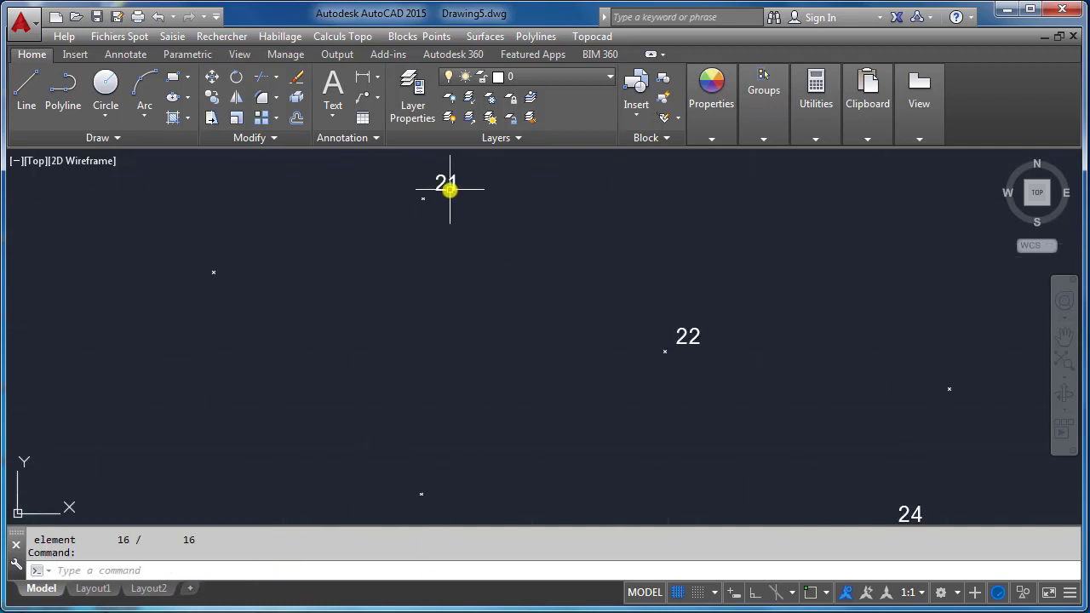
pyautogui.scroll(-2, 451, 202)
pyautogui.scroll(-4, 451, 202)
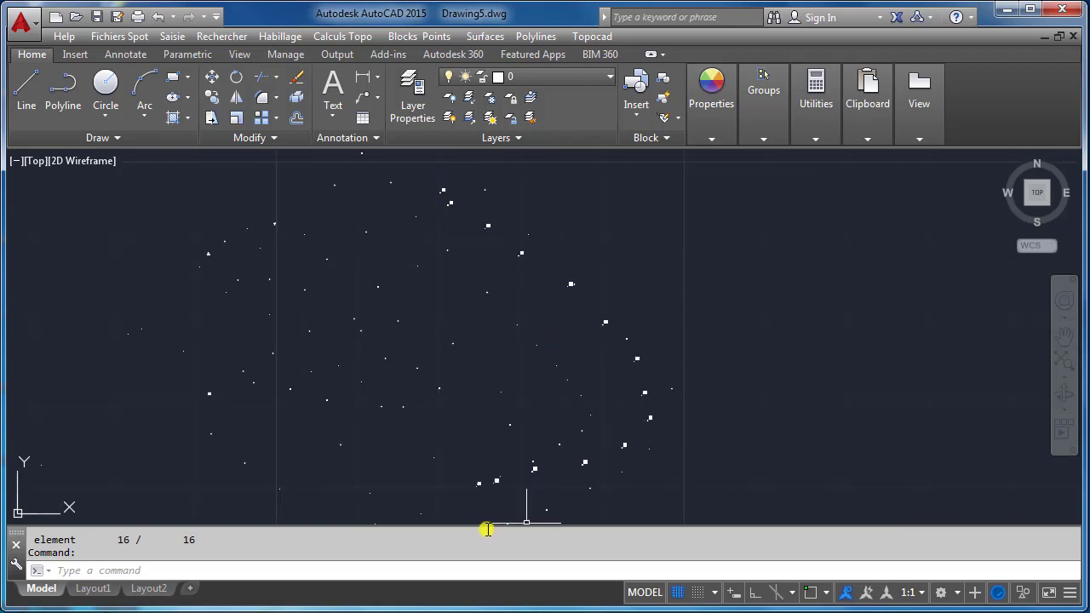
# - Show the Numeros, Obs and Codes attributes (Montrer) on all survey points, leaving Cotes as it is
pyautogui.click(418, 37)
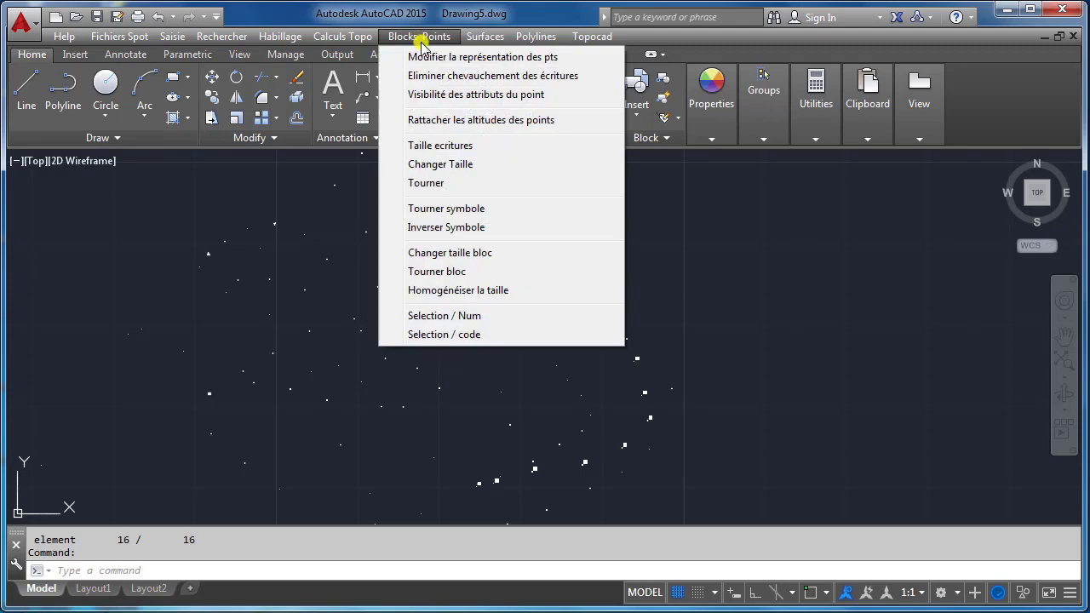
pyautogui.click(451, 95)
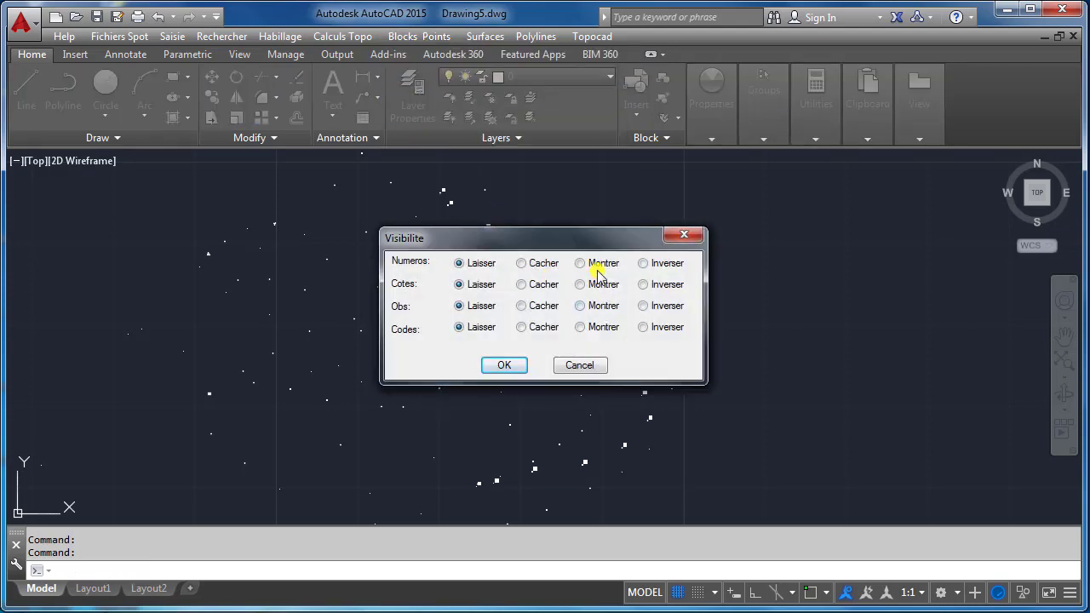
pyautogui.click(600, 266)
pyautogui.click(601, 307)
pyautogui.click(602, 328)
pyautogui.click(503, 369)
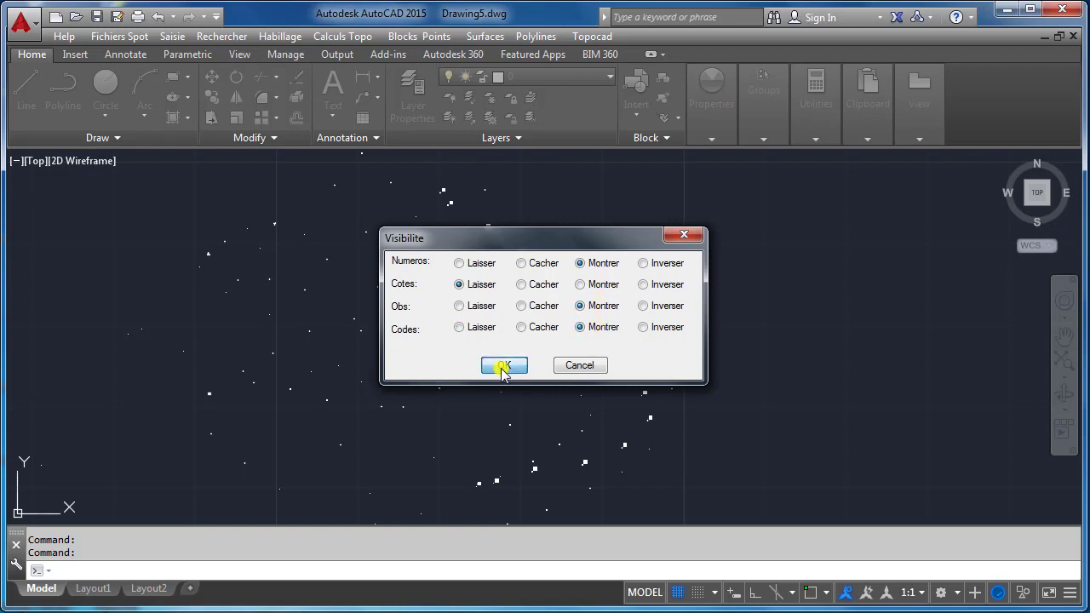
pyautogui.press('Return')
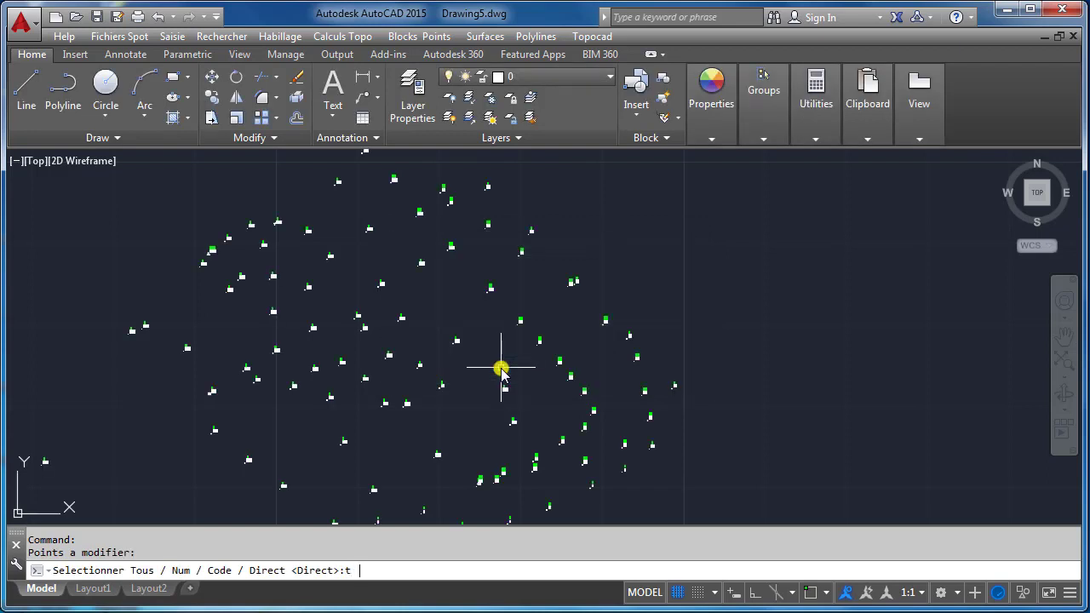
pyautogui.scroll(-2, 552, 314)
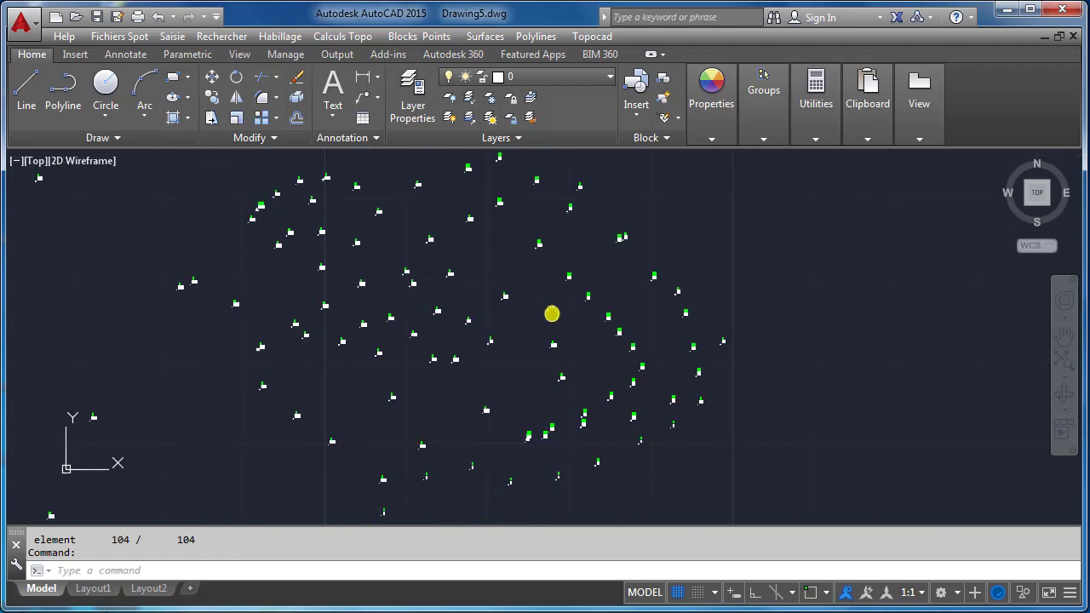
pyautogui.scroll(1, 551, 320)
pyautogui.moveTo(551, 320); pyautogui.dragTo(577, 332, button='middle')
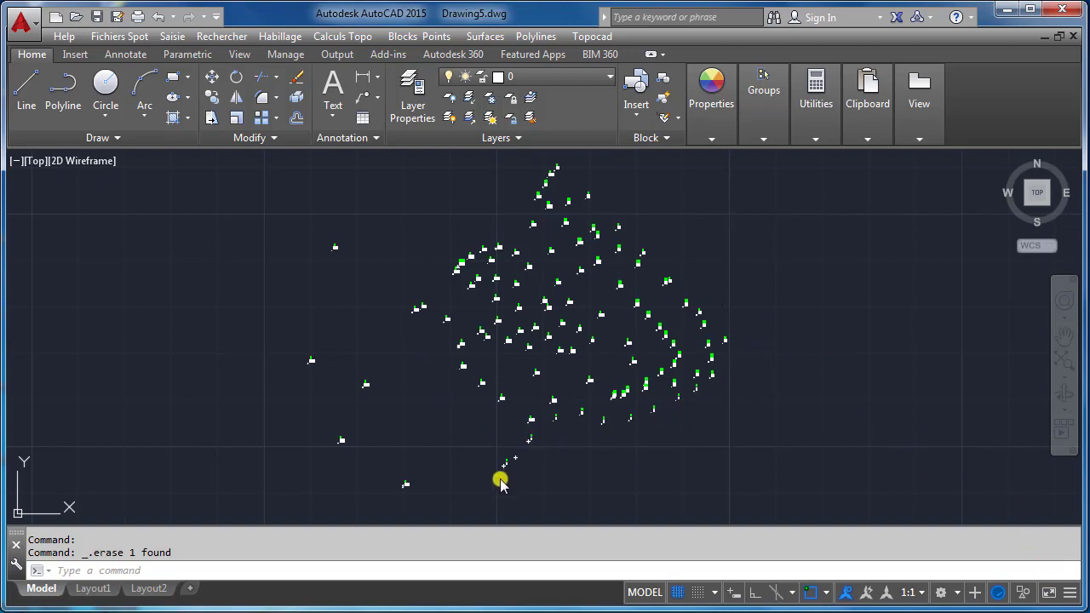
# - Consult the Table codification to check which label belongs to each point code, and close it
pyautogui.click(124, 36)
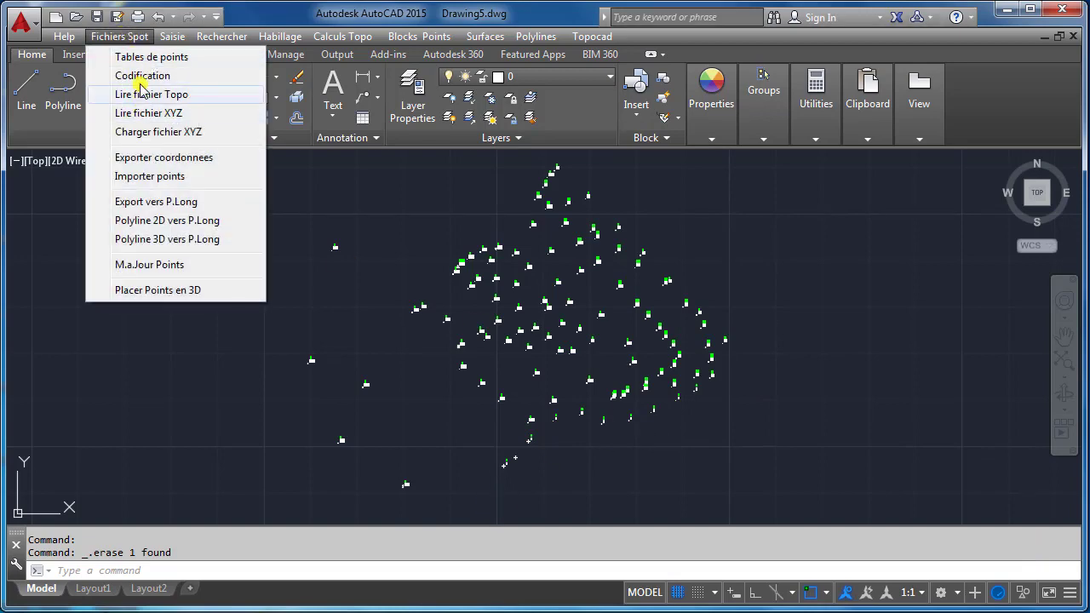
pyautogui.click(140, 75)
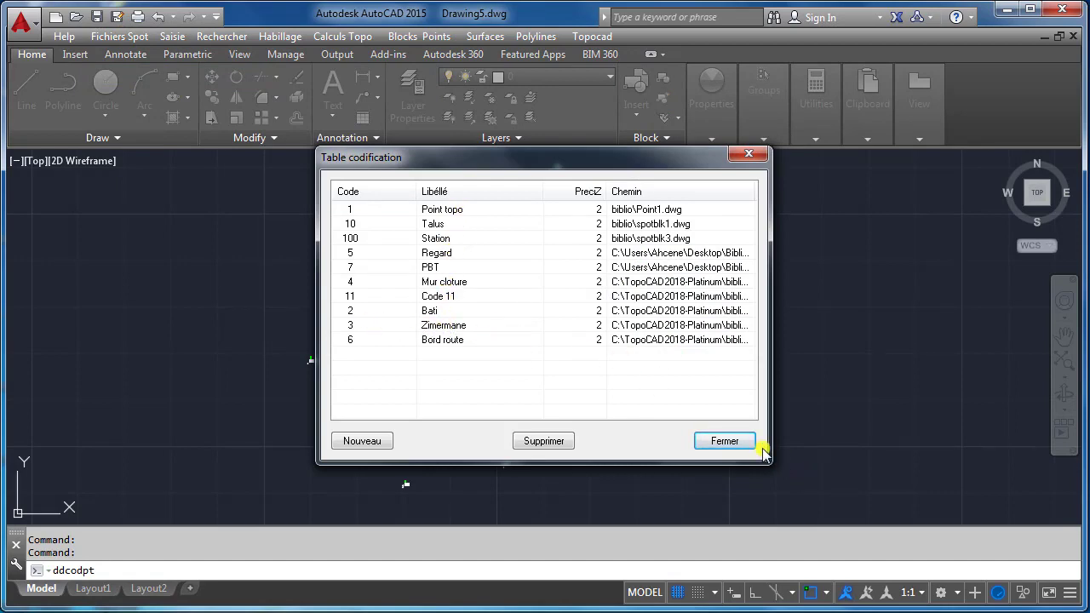
pyautogui.click(731, 441)
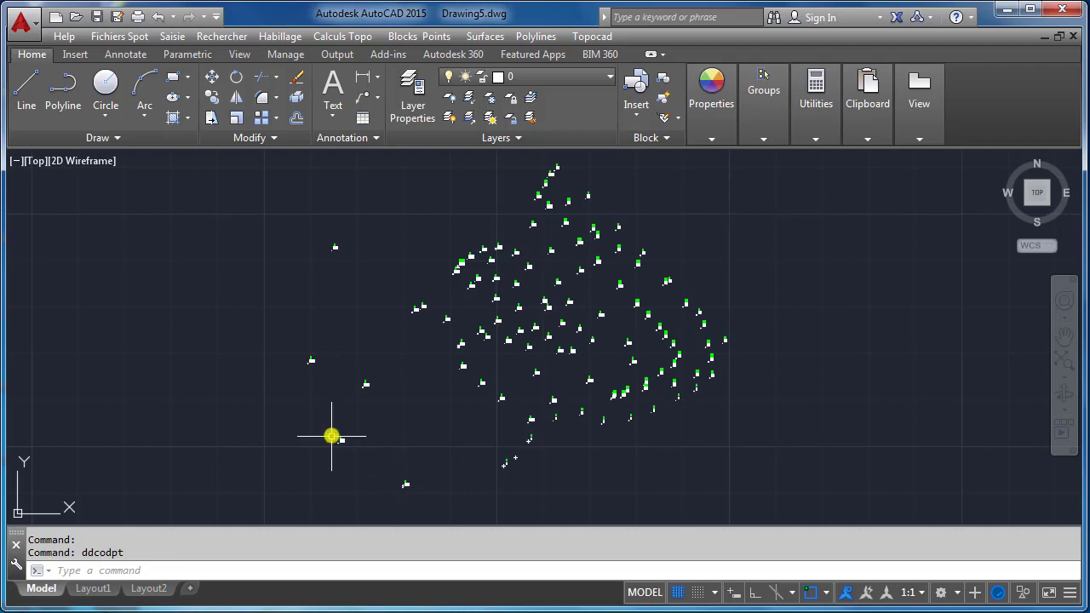
# - Highlight the survey points with code 3 using Visualiser points par code
pyautogui.click(223, 36)
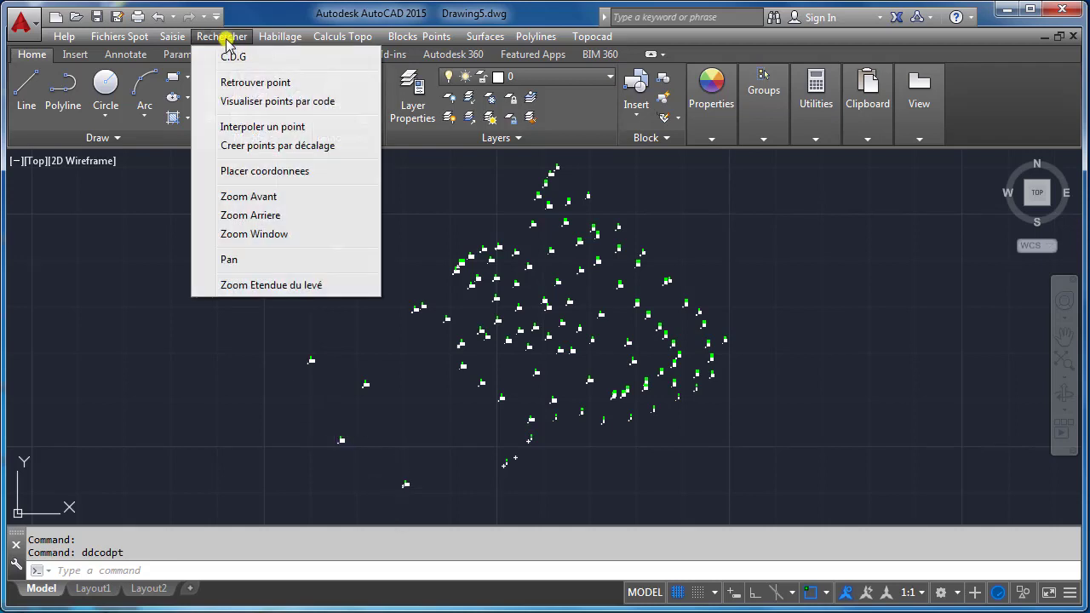
pyautogui.click(245, 102)
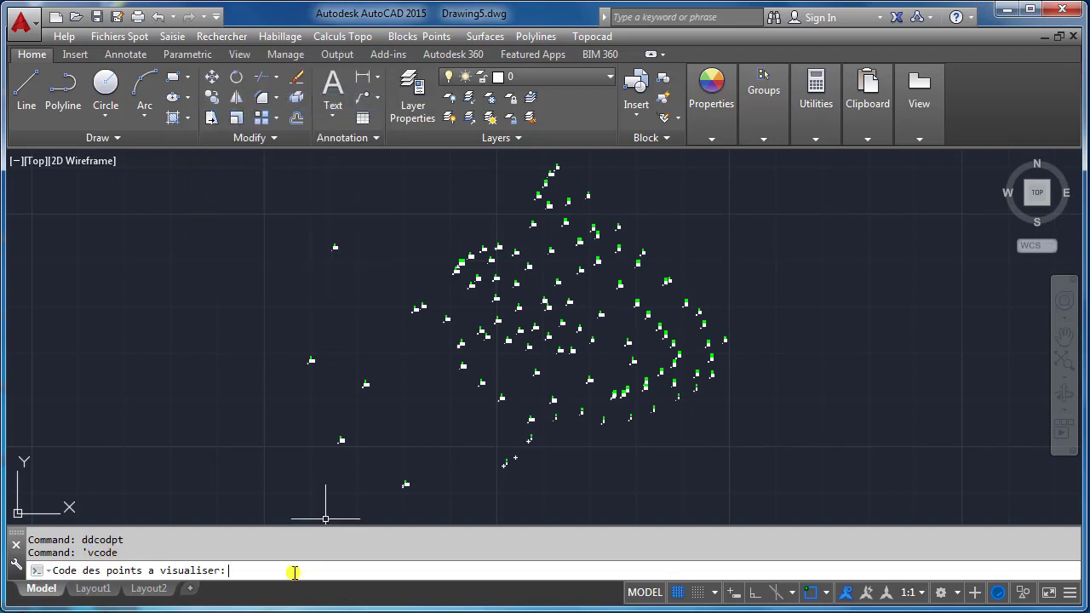
pyautogui.write('3')
pyautogui.press('Return')
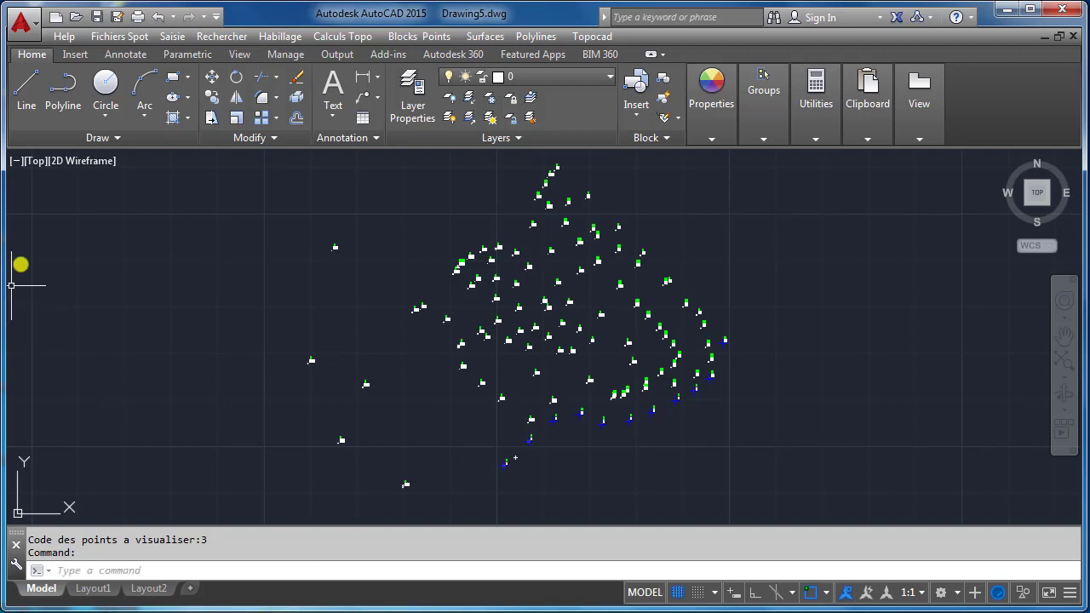
# - Draw a polyline through the highlighted code 3 points along the survey's southern edge, ending before the last isolated point to the northeast
pyautogui.click(60, 98)
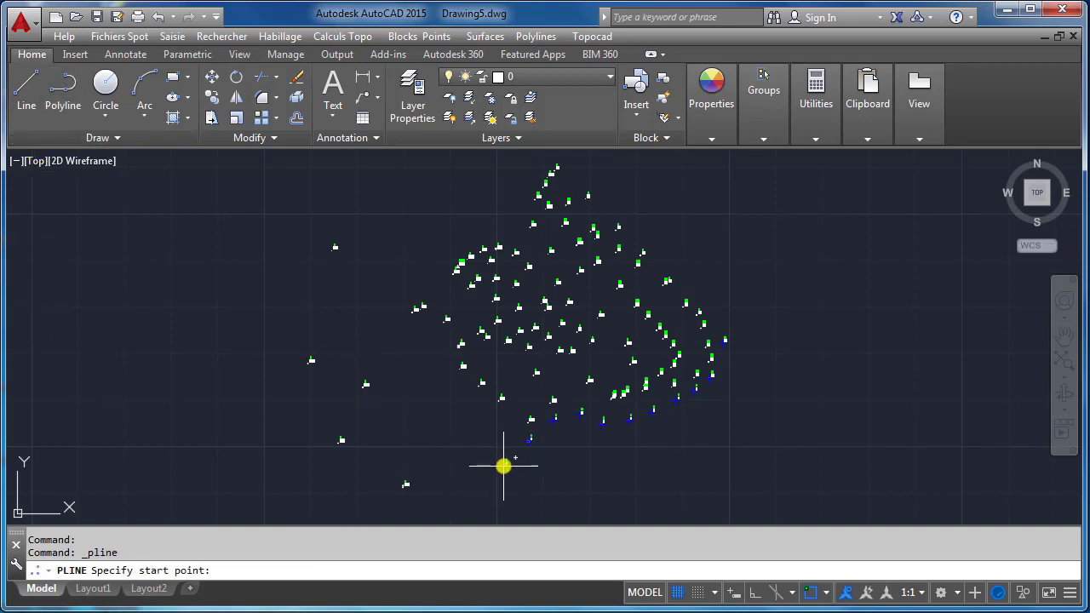
pyautogui.click(505, 464)
pyautogui.click(551, 421)
pyautogui.click(557, 418)
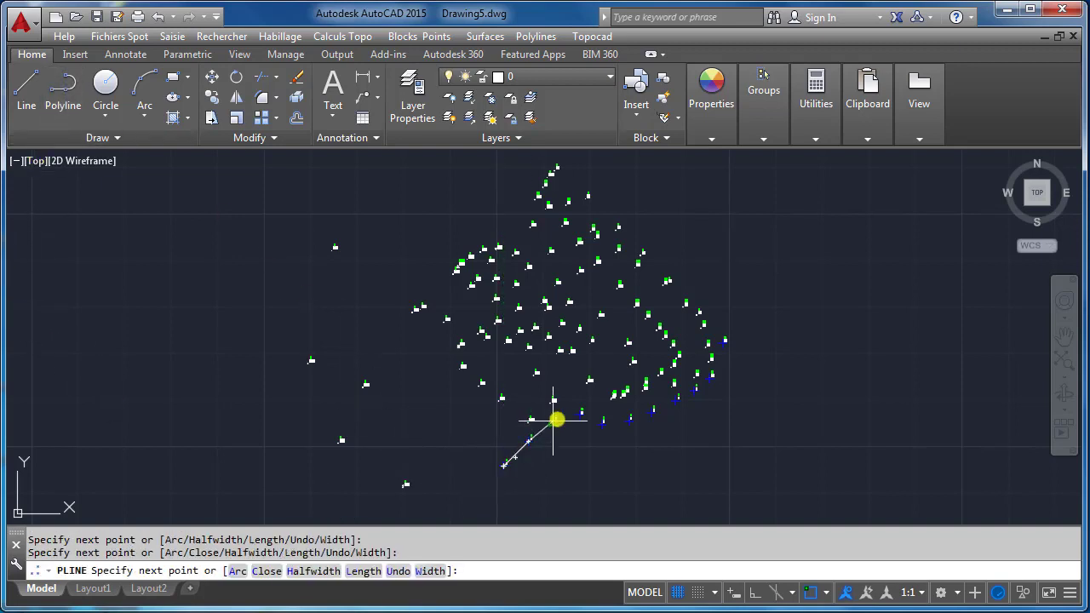
pyautogui.click(581, 414)
pyautogui.click(602, 422)
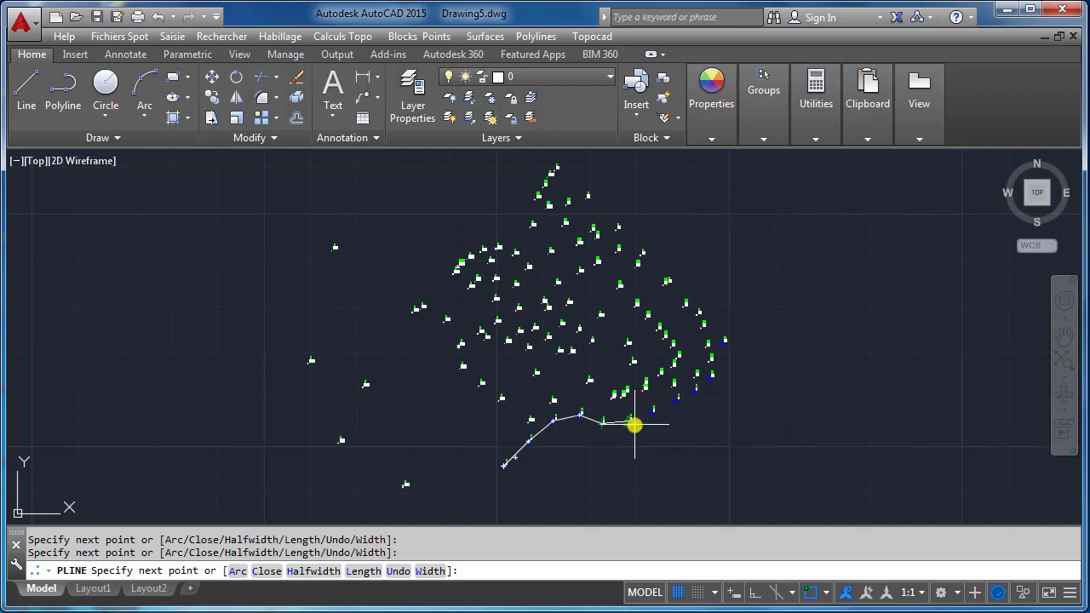
pyautogui.click(630, 423)
pyautogui.click(653, 410)
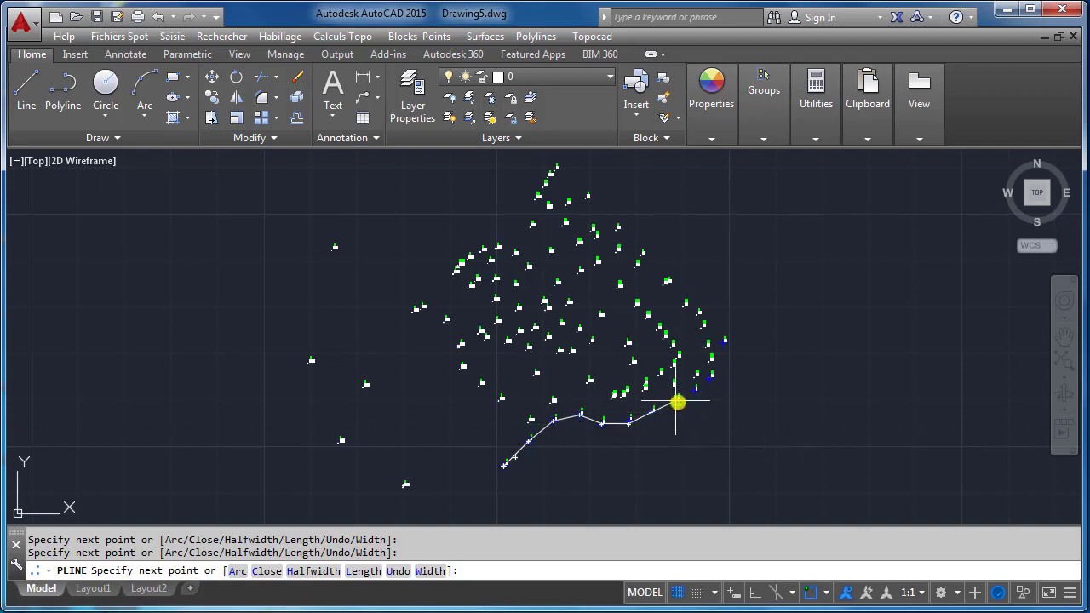
pyautogui.click(695, 388)
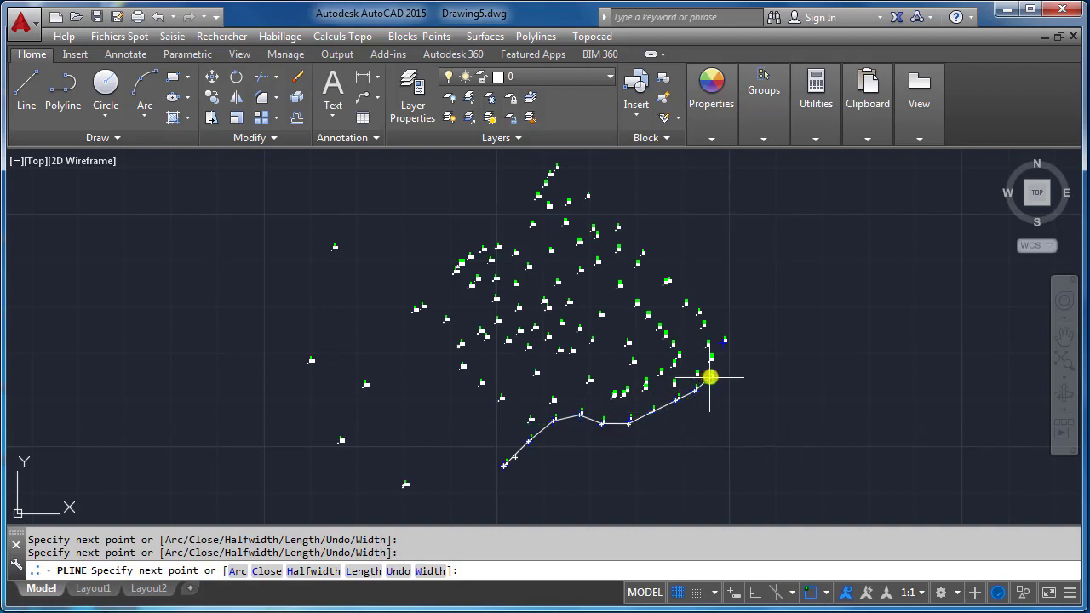
pyautogui.click(710, 375)
pyautogui.press('Return')
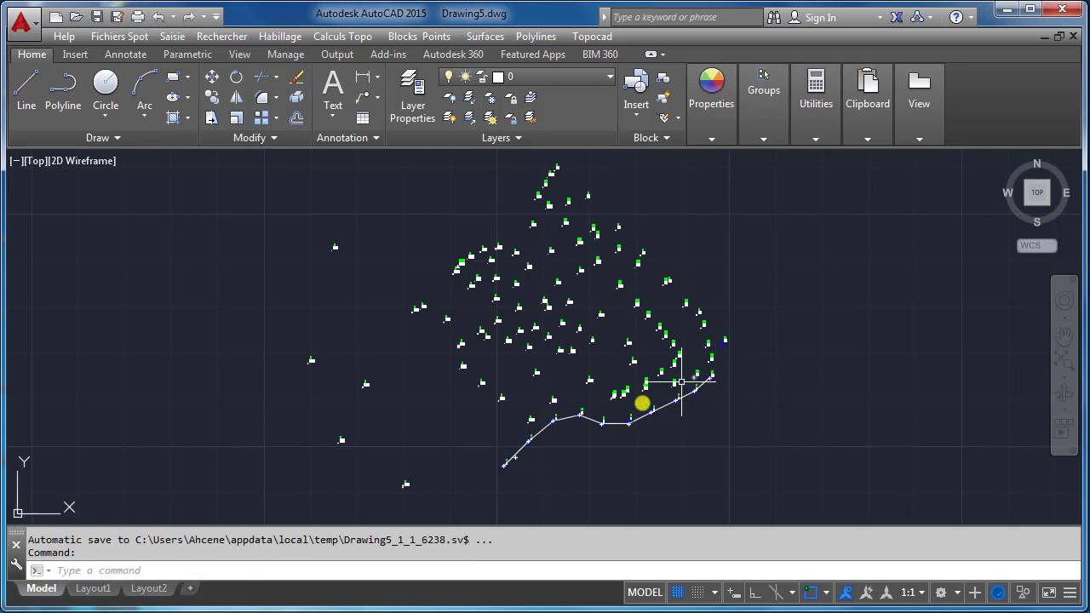
# - Assign the new polyline along the southern edge to the Cloture layer and clear the selection
pyautogui.click(587, 418)
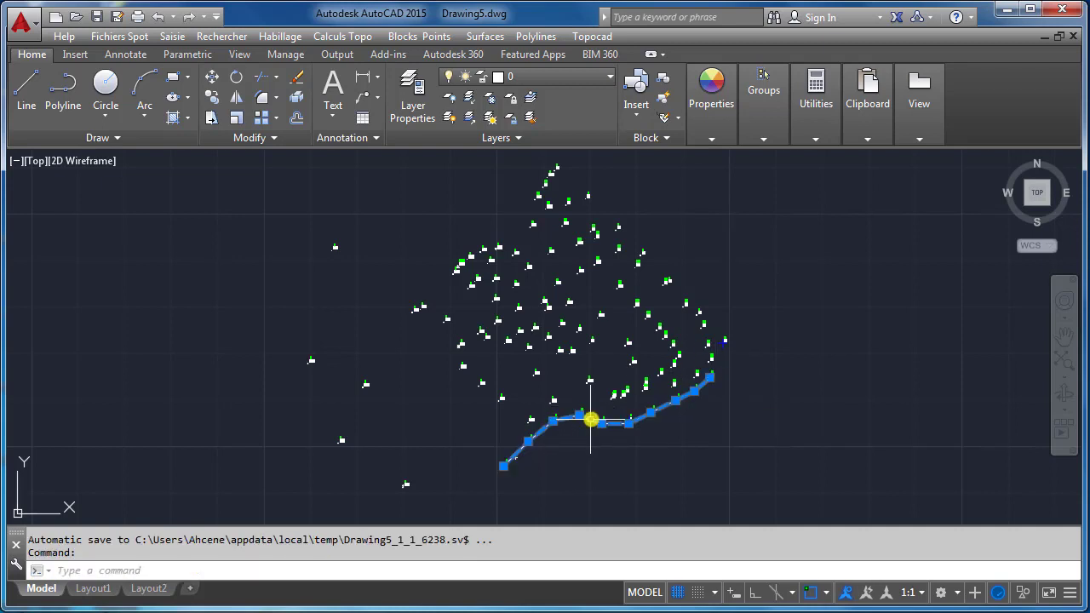
pyautogui.click(546, 77)
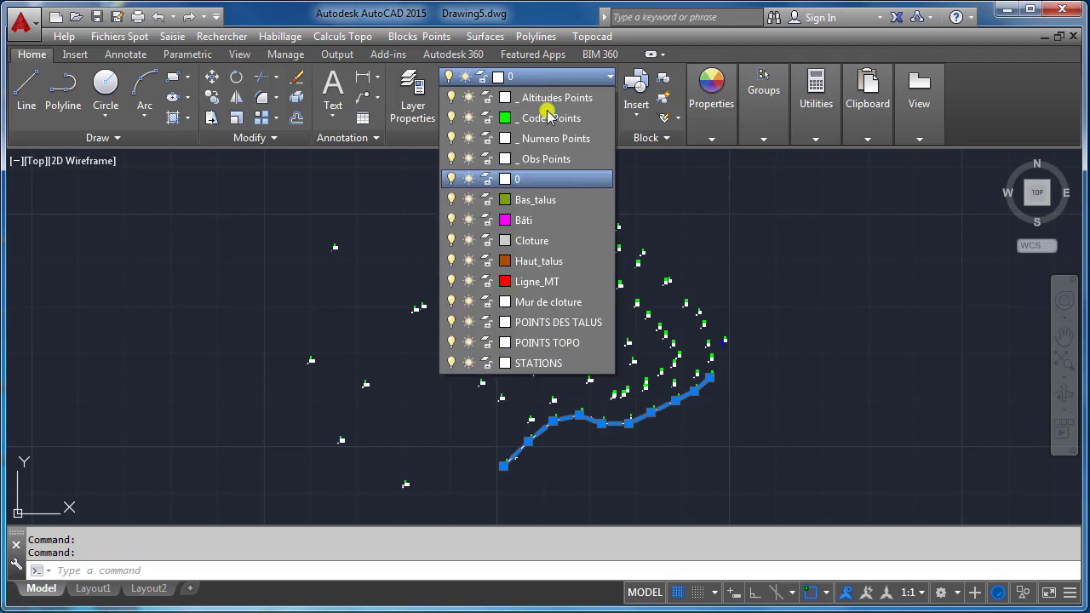
pyautogui.click(547, 240)
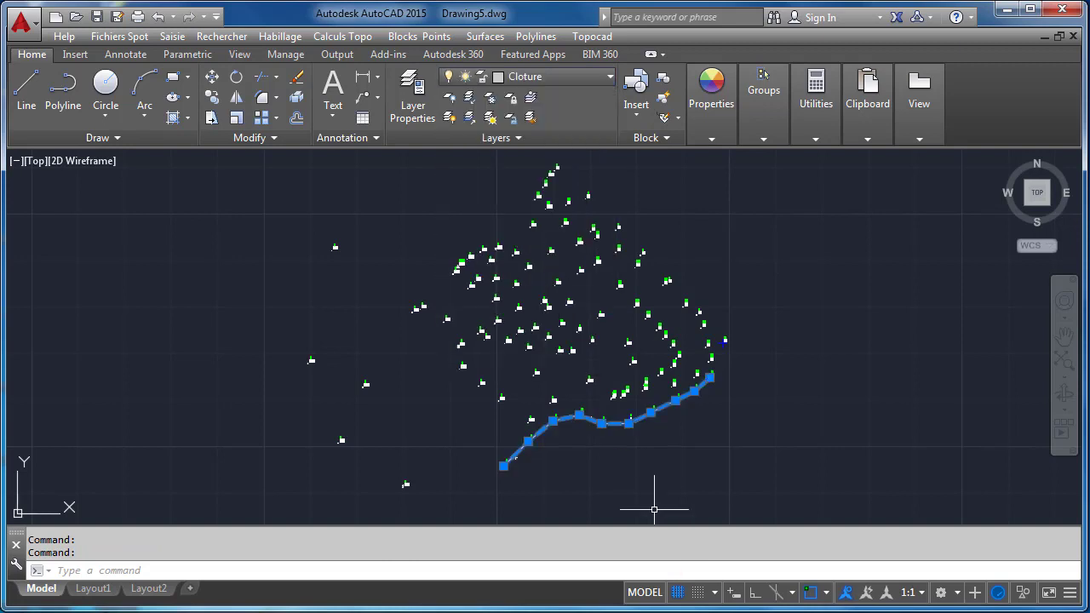
pyautogui.press('Escape')
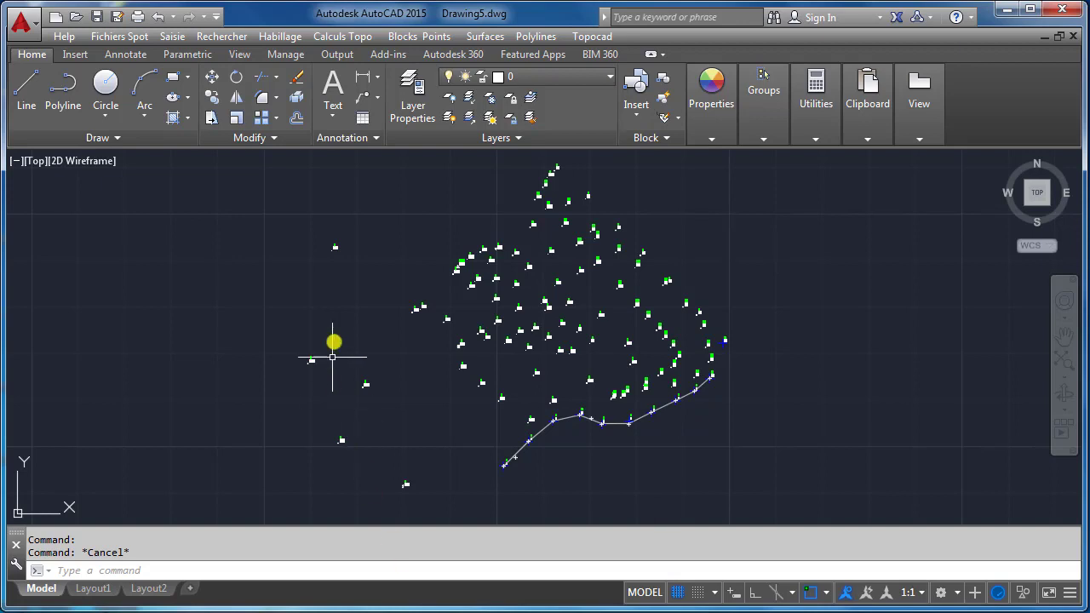
# - Join survey points 101, 102 and 103 in that order with a polyline using Joindre pts en Polyline
pyautogui.click(292, 38)
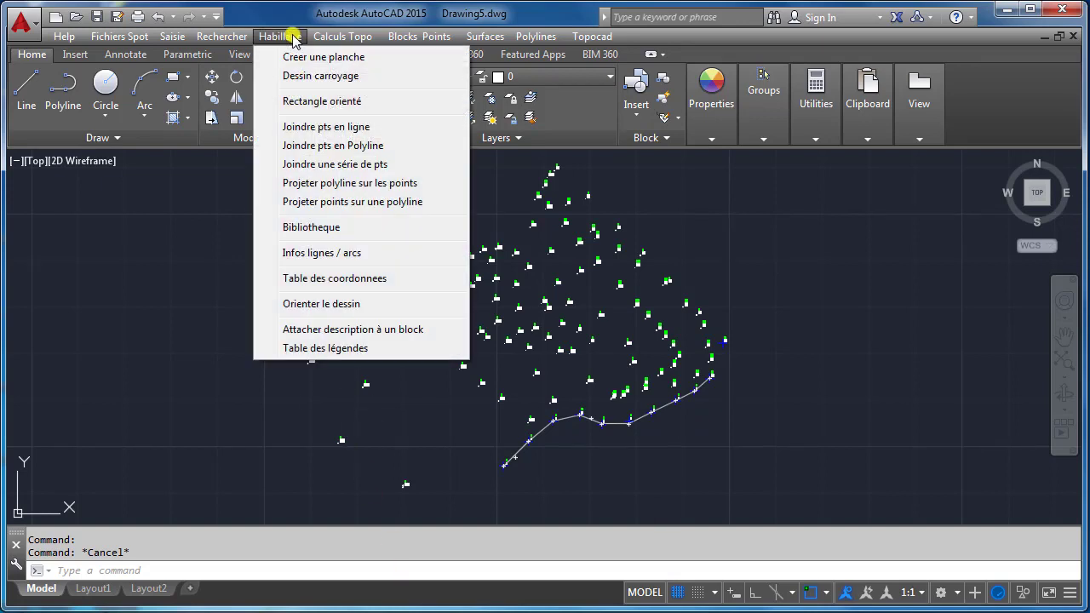
pyautogui.click(340, 147)
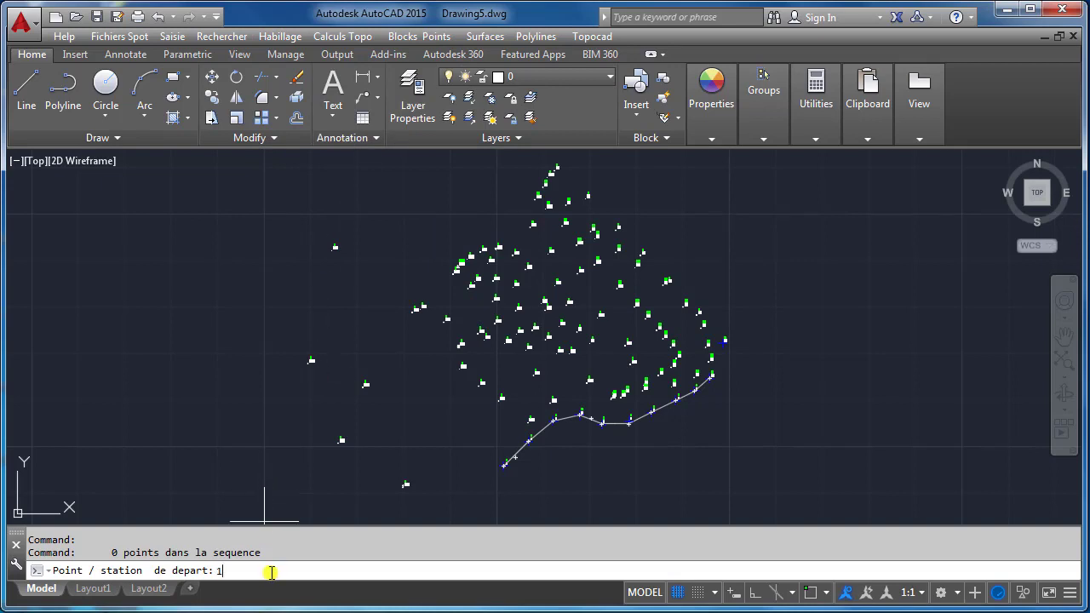
pyautogui.write('101')
pyautogui.press('Return')
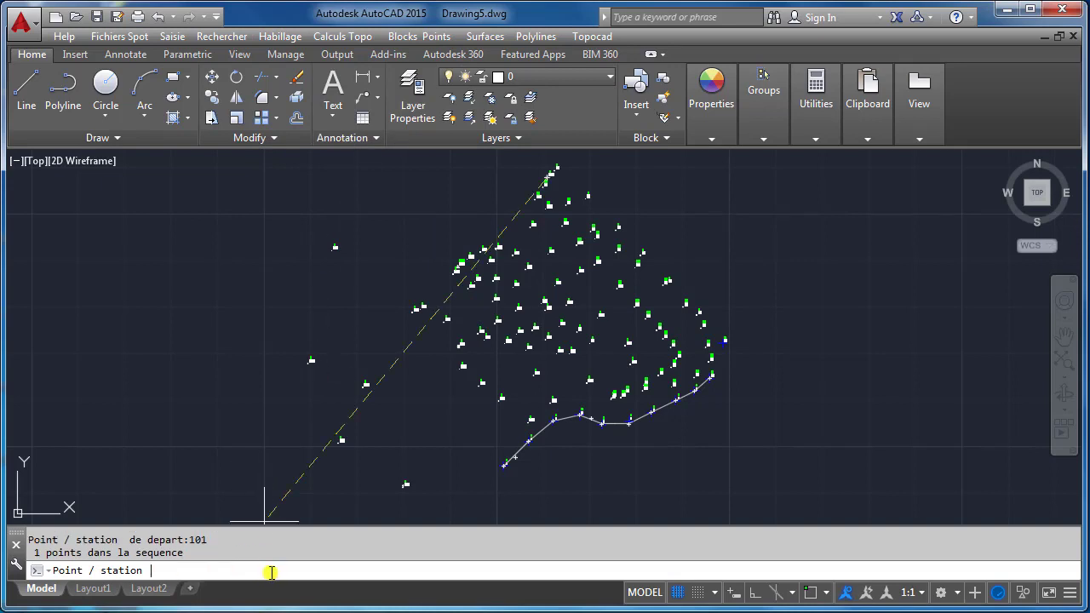
pyautogui.write('102')
pyautogui.press('Return')
pyautogui.write('103')
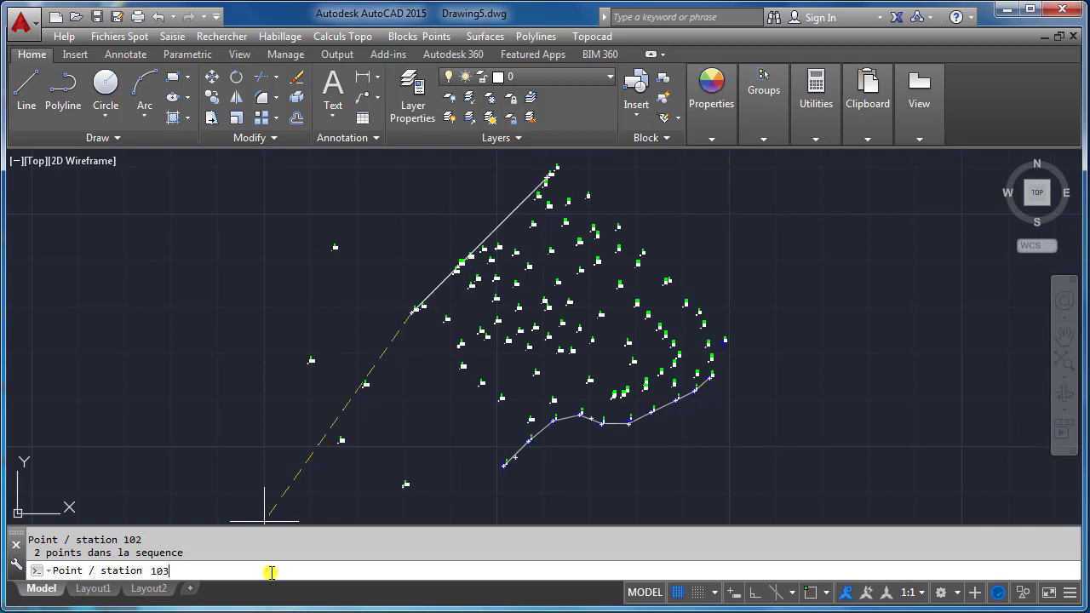
pyautogui.press('Return')
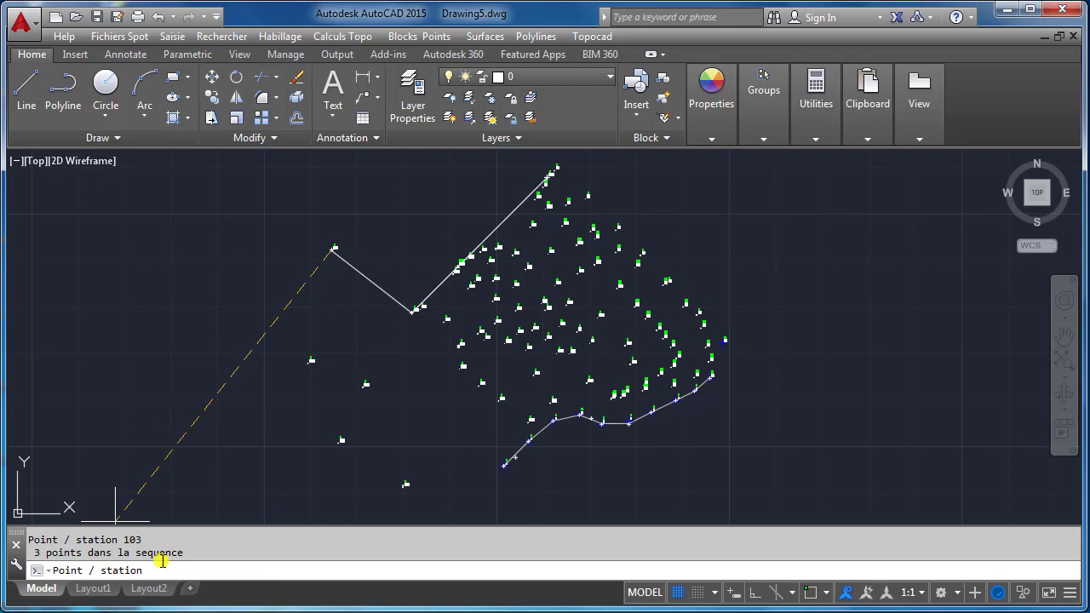
pyautogui.press('Return')
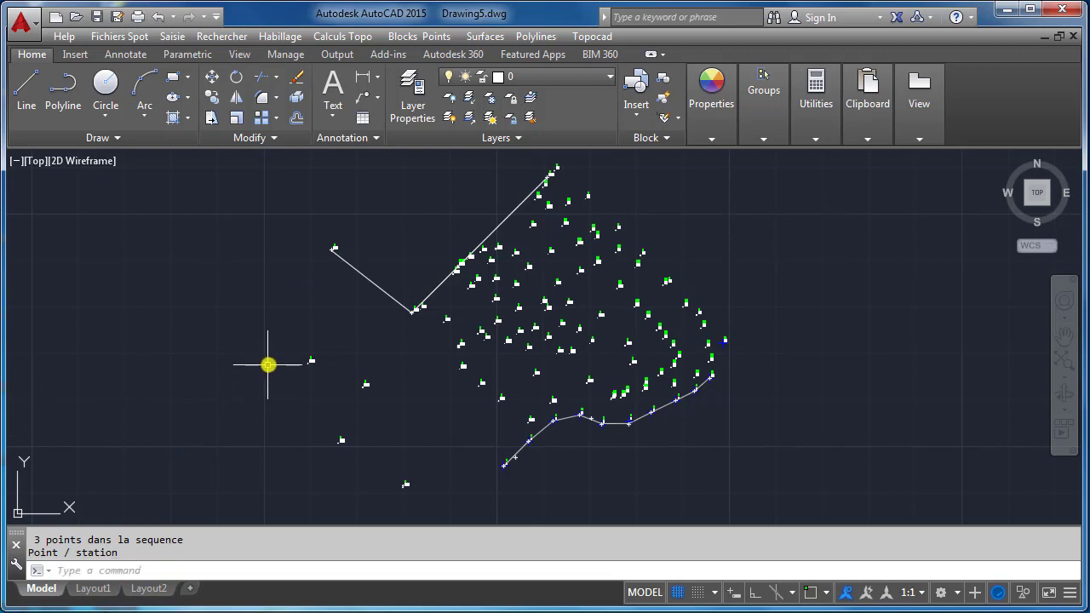
# - Highlight the survey points with code 10 using Visualiser points par code
pyautogui.click(223, 36)
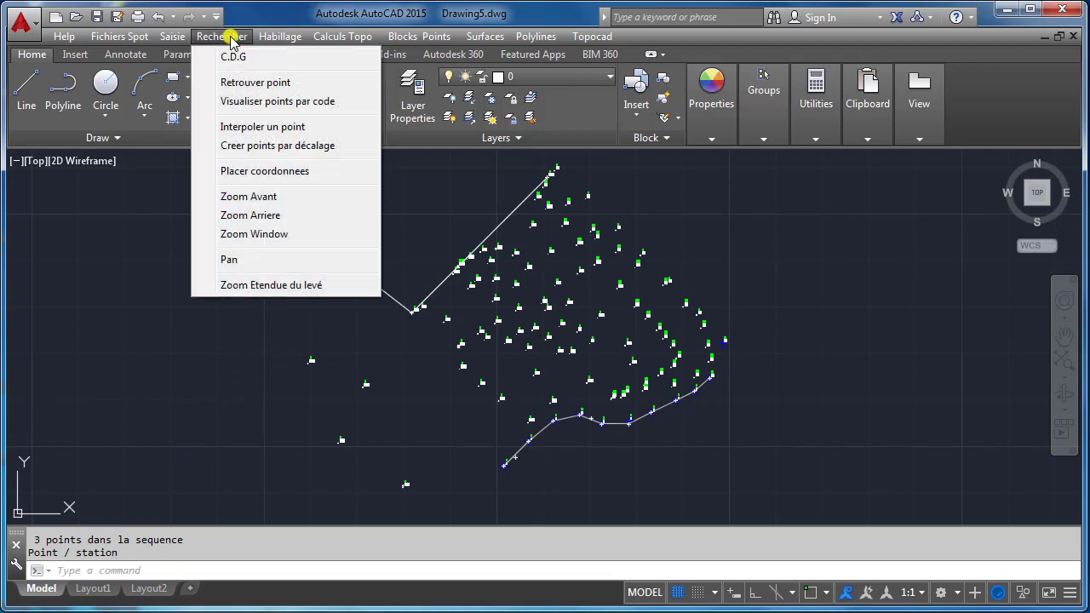
pyautogui.click(267, 101)
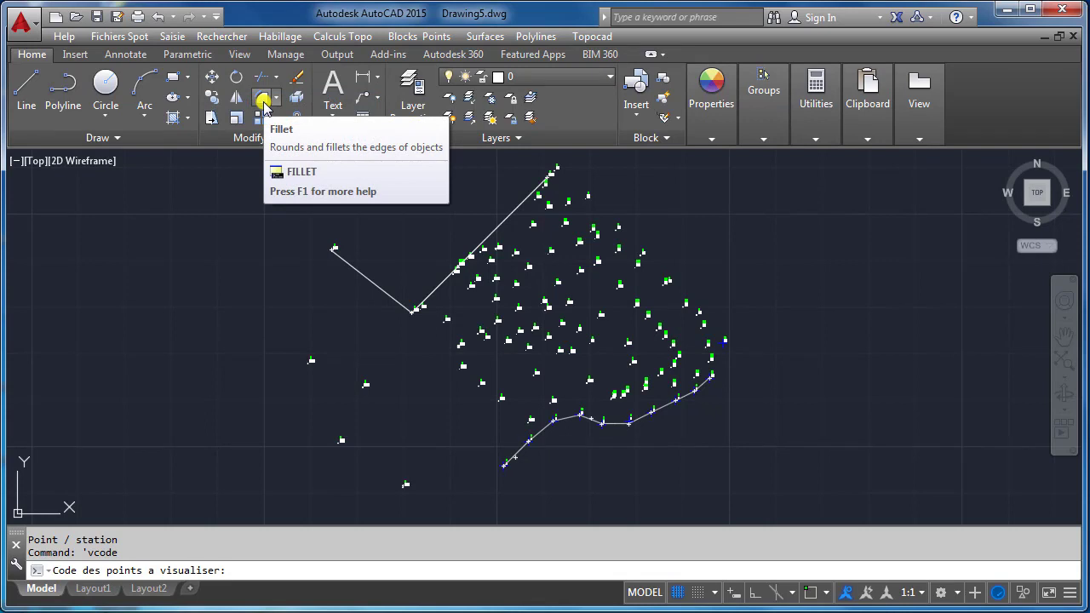
pyautogui.write('10')
pyautogui.press('Return')
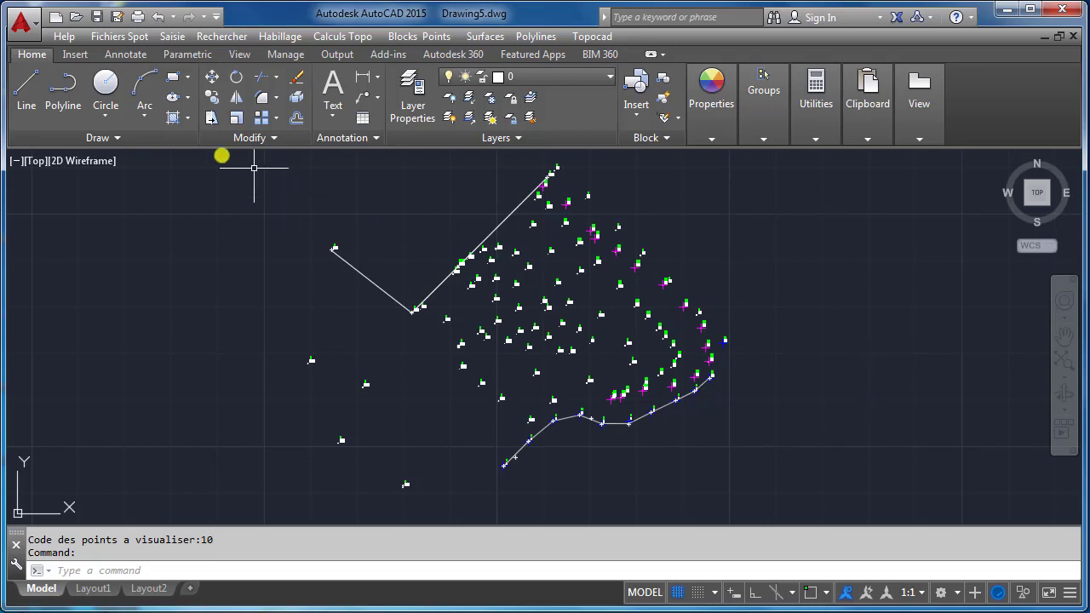
# - Draw a rough polyline following the highlighted code 10 points down the eastern side and back west, using only a few vertices
pyautogui.click(63, 94)
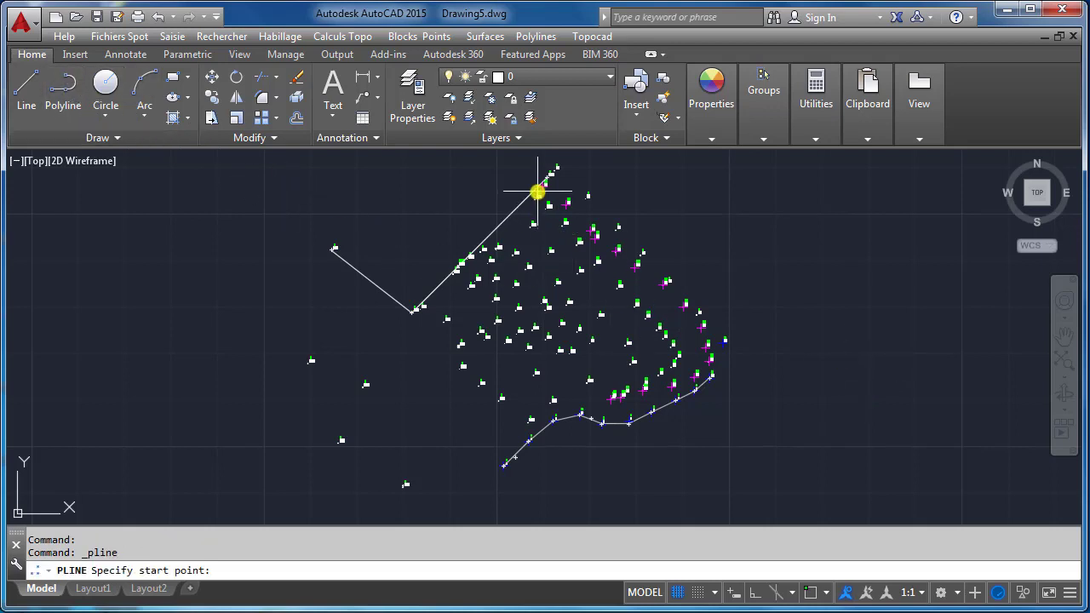
pyautogui.click(545, 181)
pyautogui.click(703, 332)
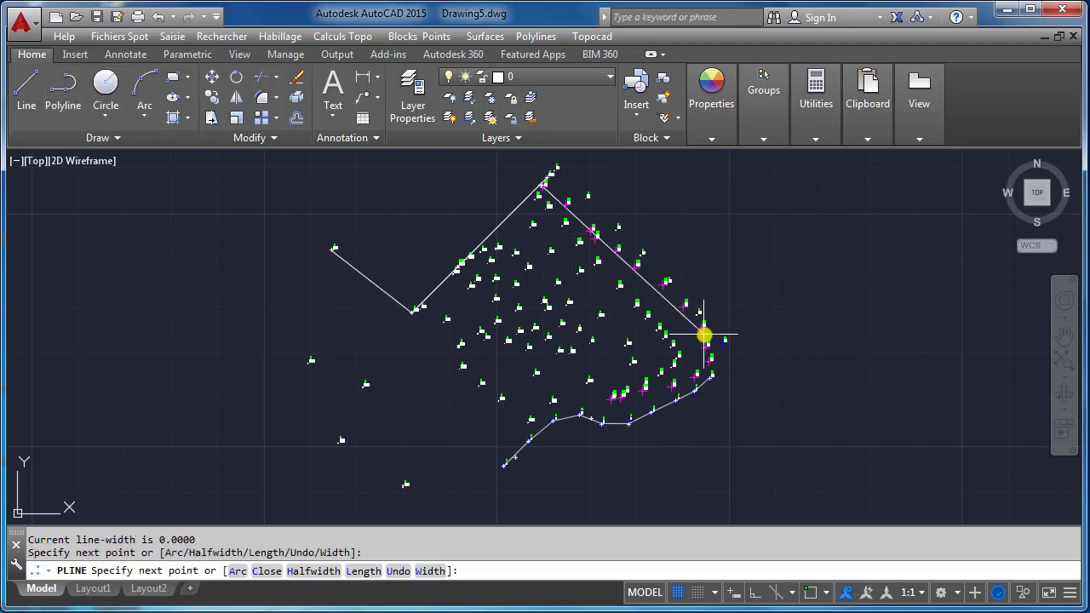
pyautogui.click(710, 364)
pyautogui.click(675, 387)
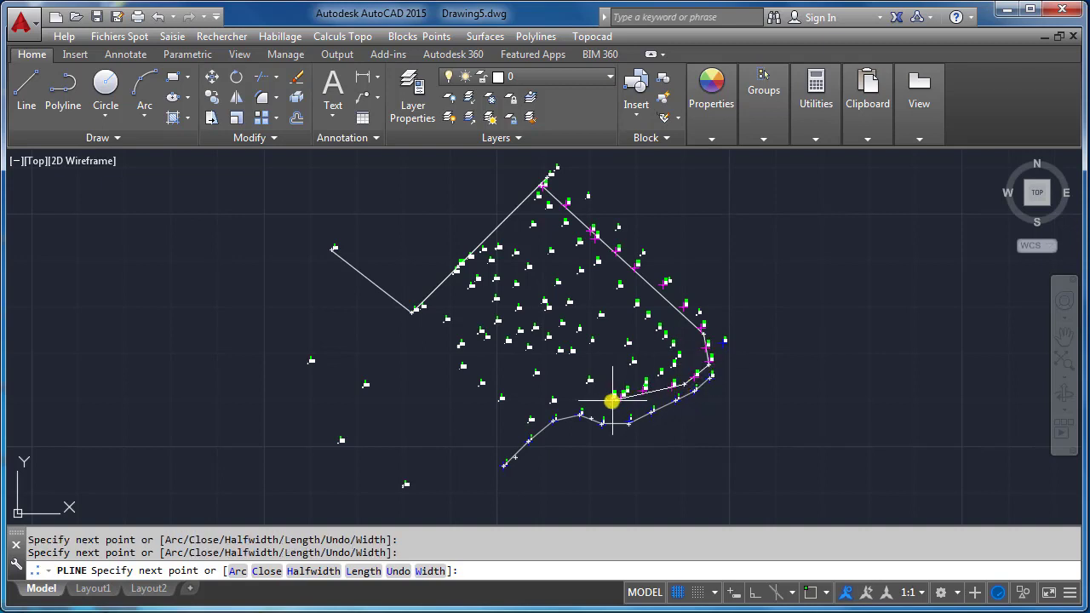
pyautogui.press('Return')
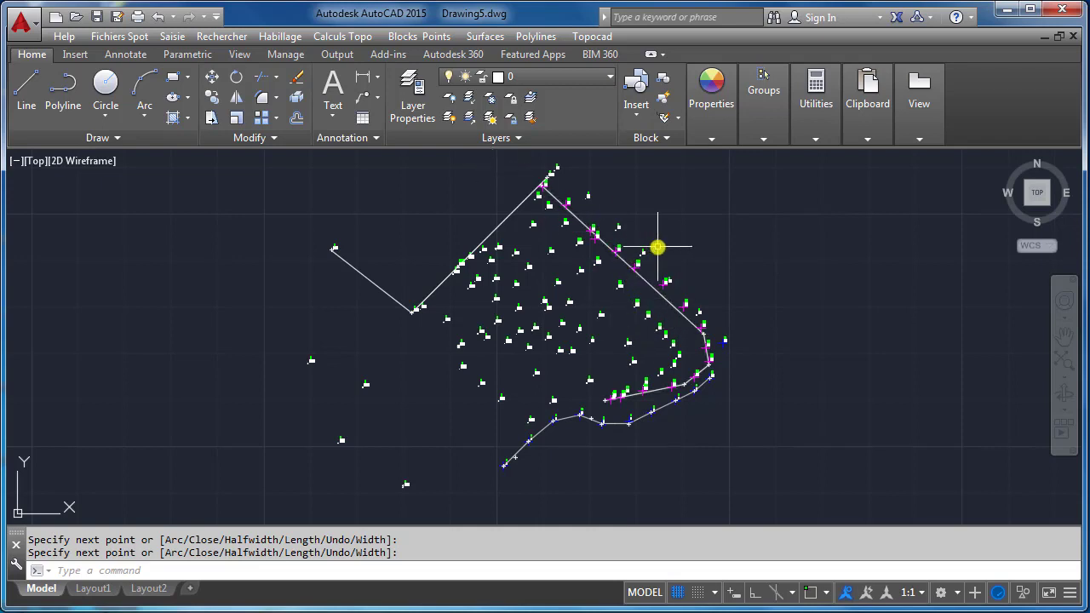
# - Project the rough eastern polyline onto the code 10 points with Projeter polyline sur les points, picking a short search distance, and select the resulting polyline
pyautogui.click(280, 37)
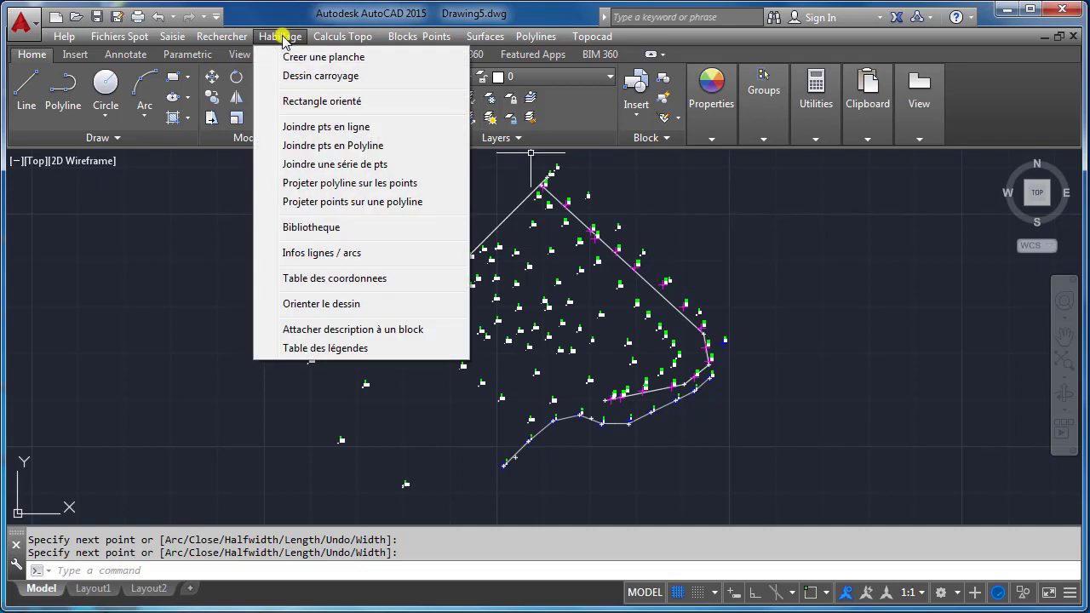
pyautogui.click(380, 185)
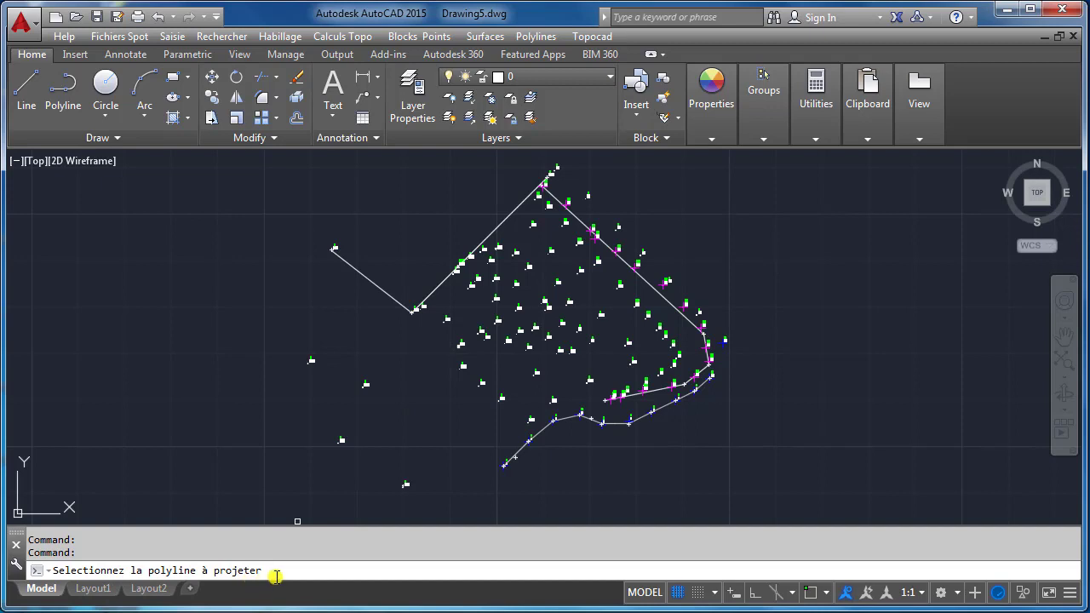
pyautogui.click(578, 217)
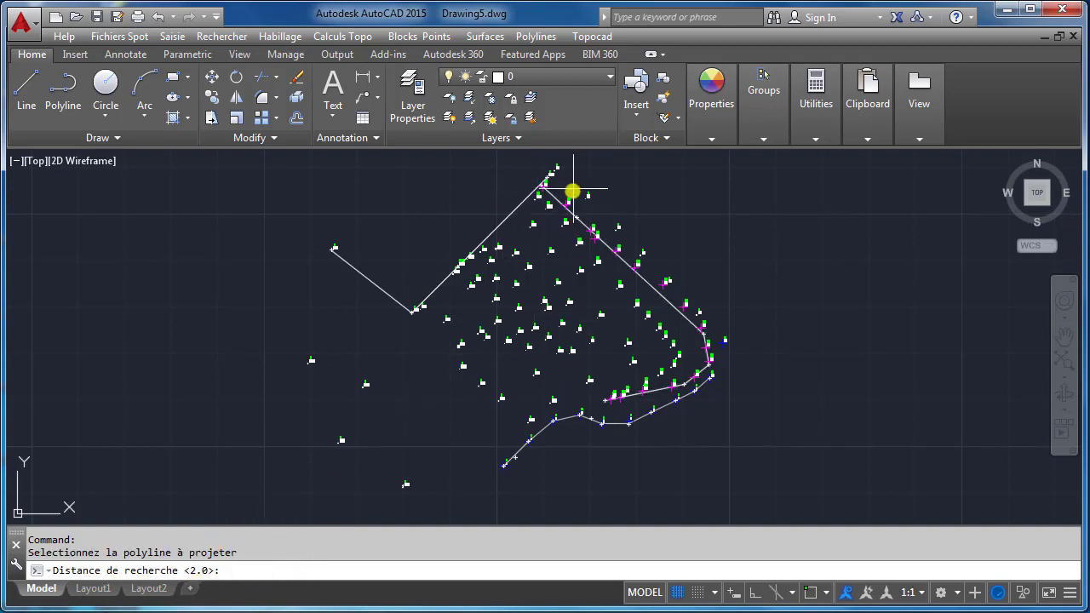
pyautogui.click(554, 199)
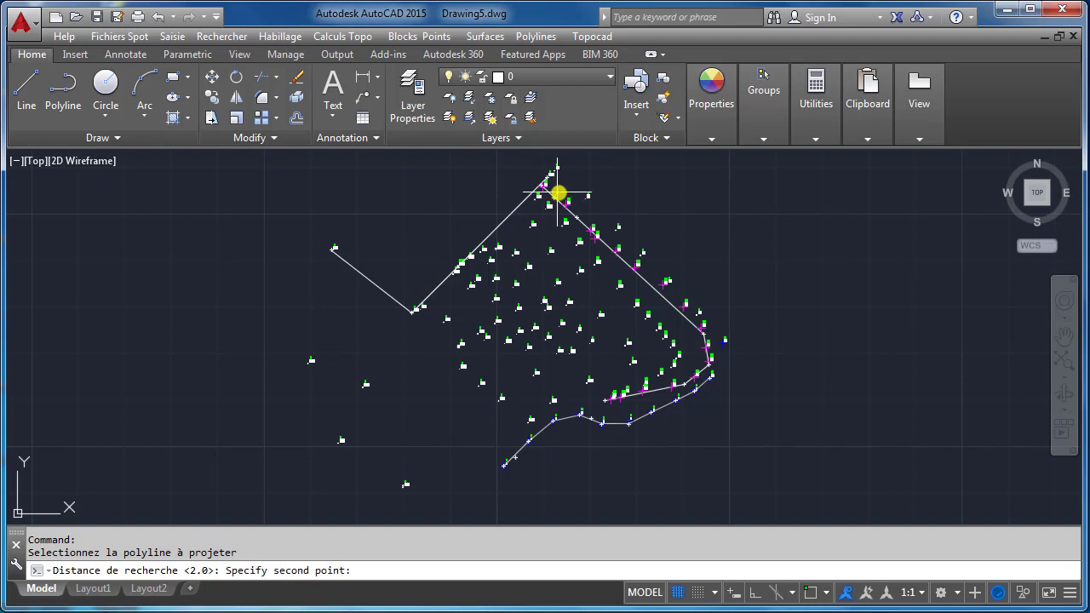
pyautogui.click(563, 188)
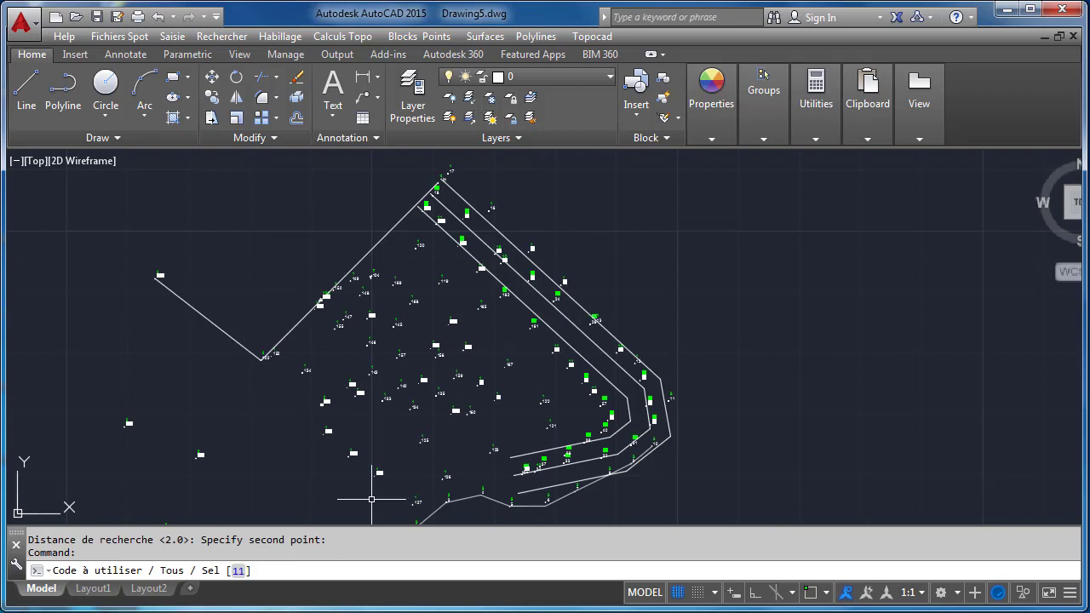
pyautogui.write('10')
pyautogui.press('Return')
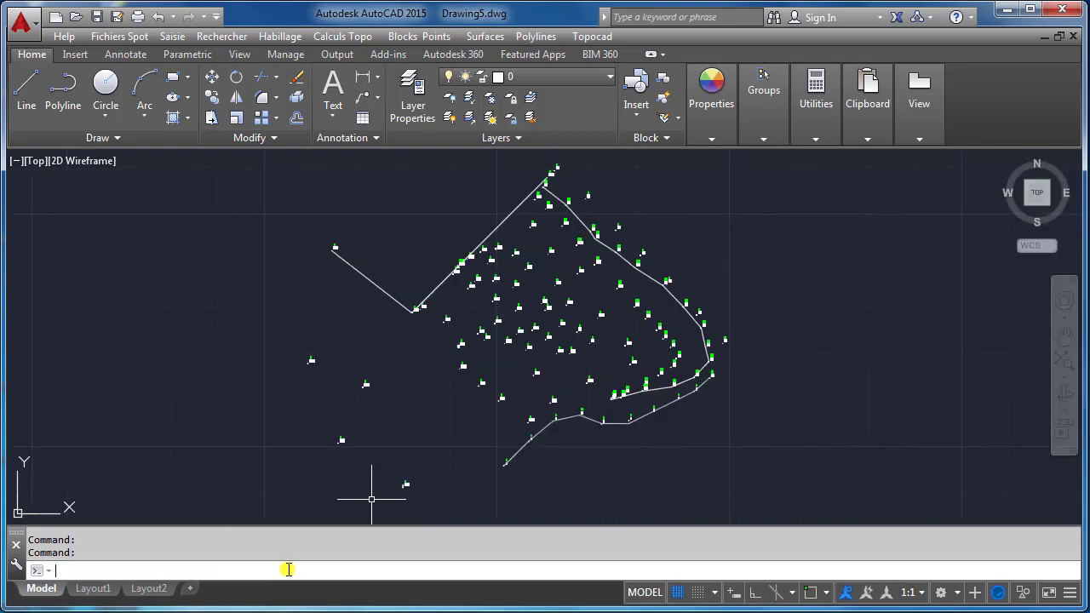
pyautogui.click(581, 212)
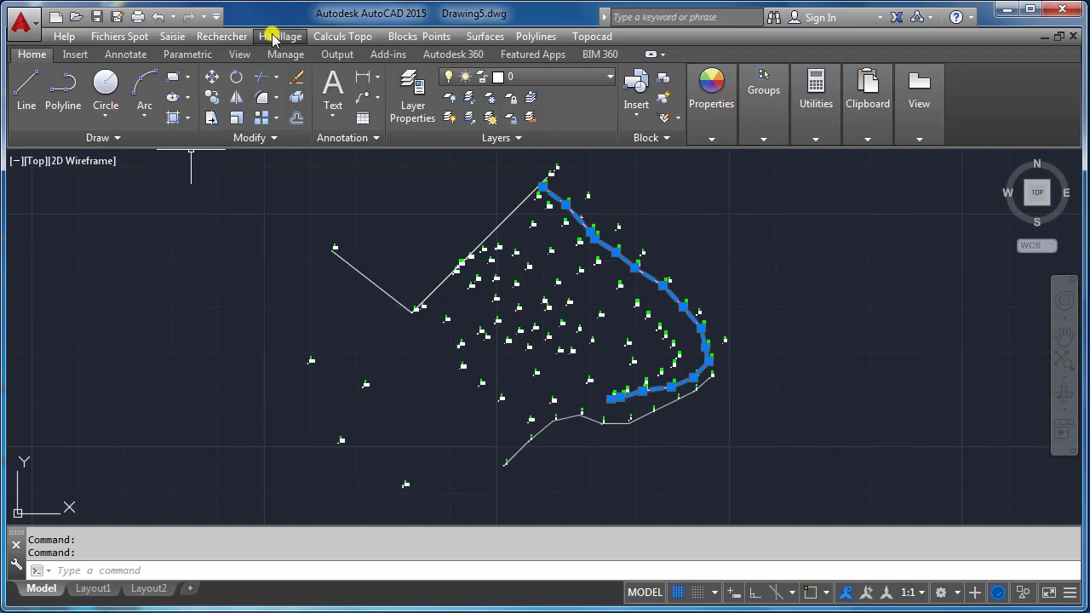
# - Highlight the survey points with code 11 using Visualiser points par code
pyautogui.click(229, 36)
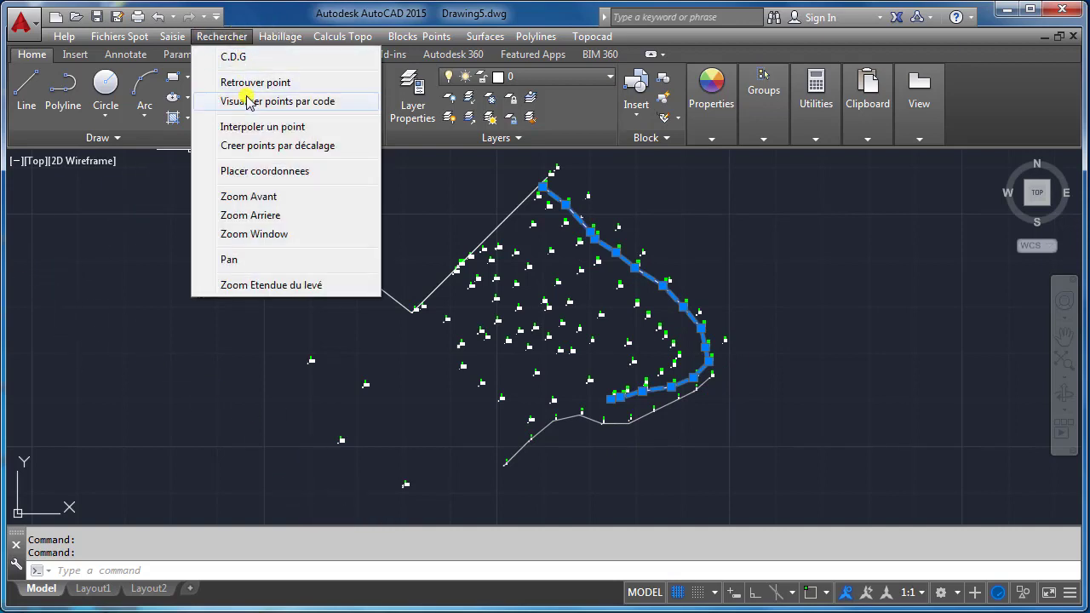
pyautogui.click(249, 102)
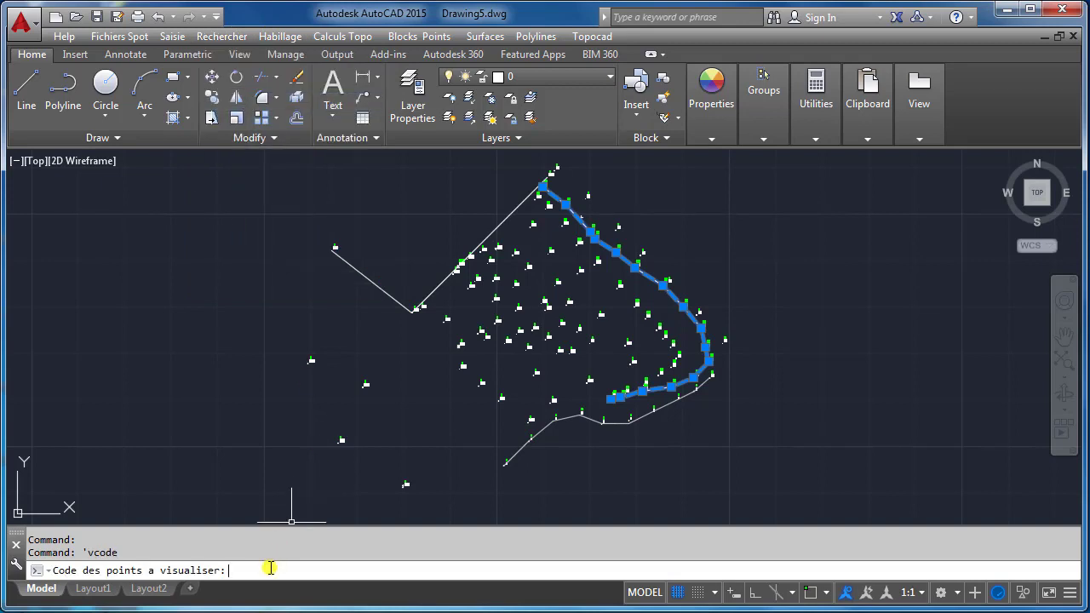
pyautogui.write('11')
pyautogui.press('Return')
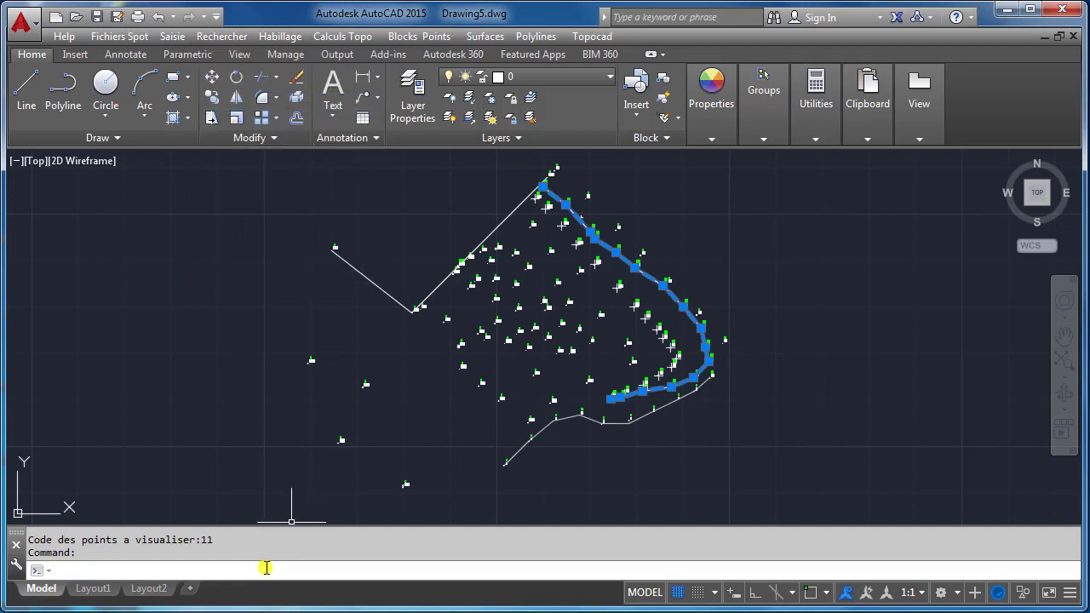
# - Draw a rough polyline along the highlighted code 11 points, inside the code 10 line, from its northern end around to the southwest
pyautogui.click(62, 85)
pyautogui.click(534, 197)
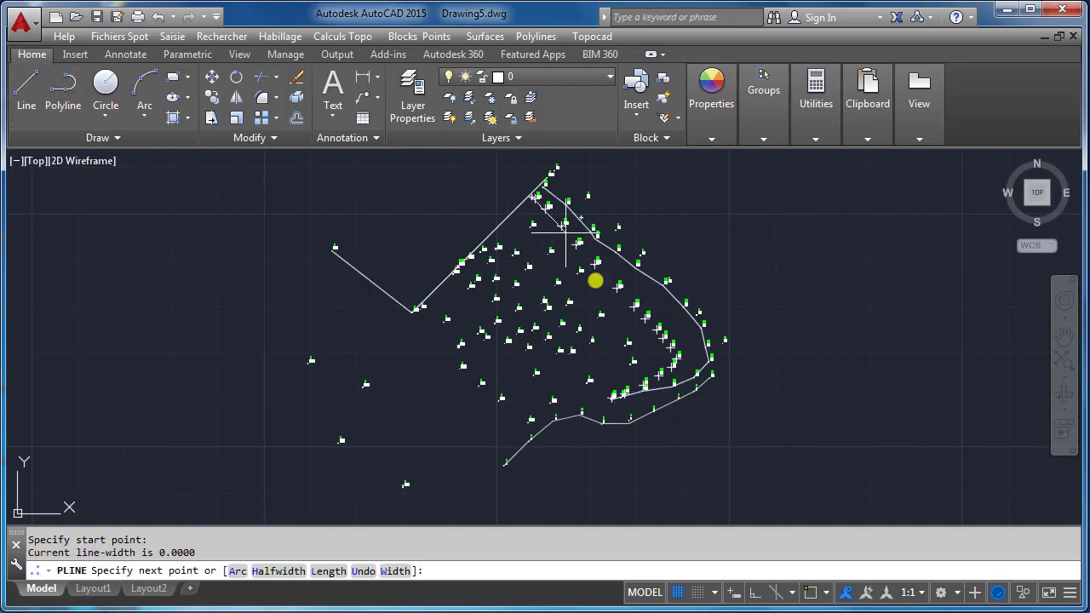
pyautogui.click(676, 352)
pyautogui.click(656, 380)
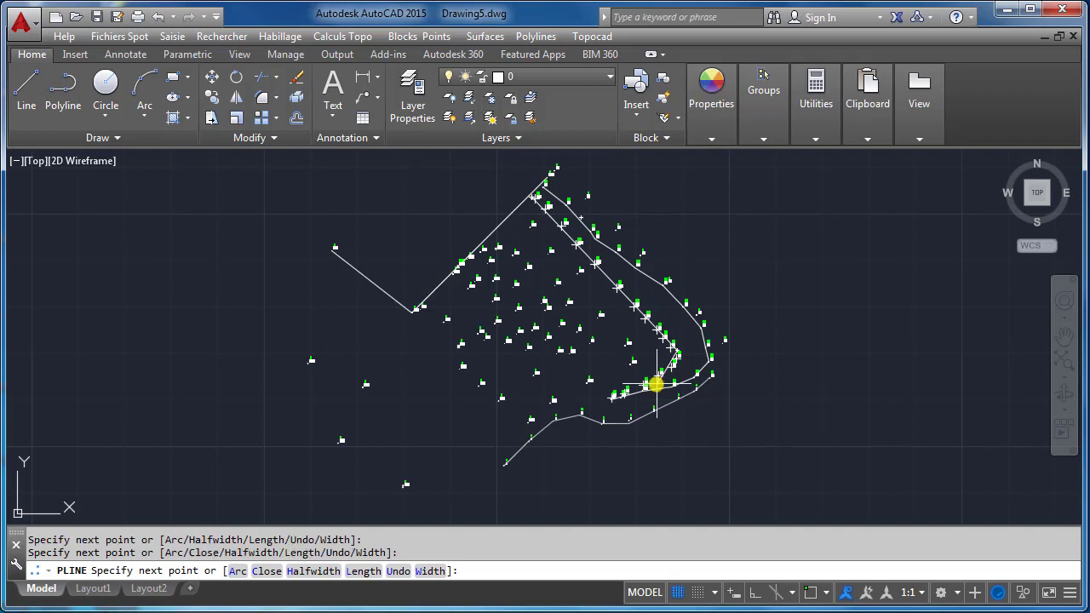
pyautogui.click(591, 402)
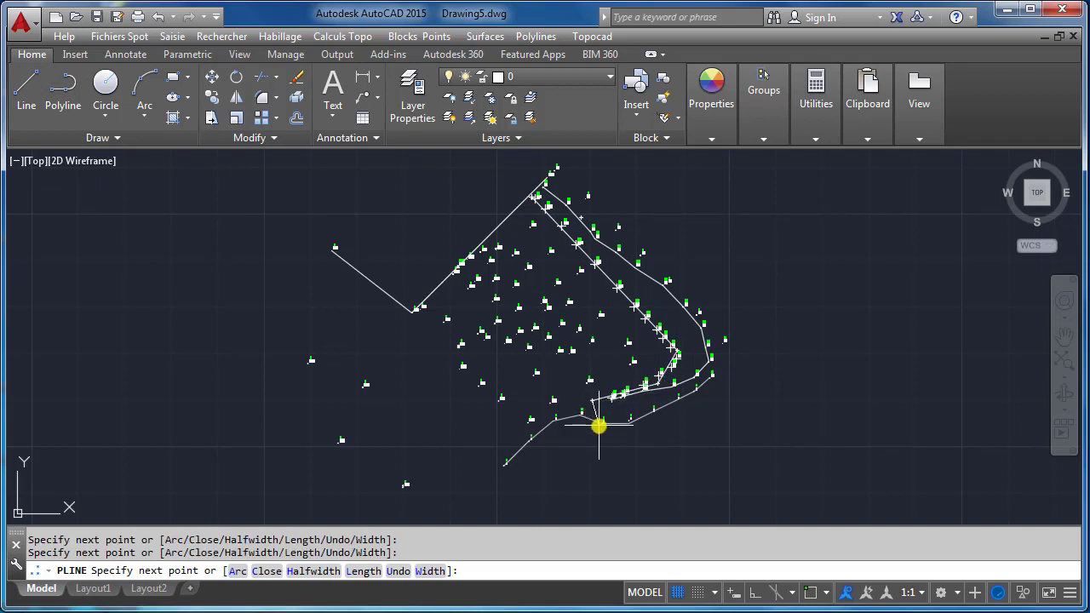
pyautogui.press('Return')
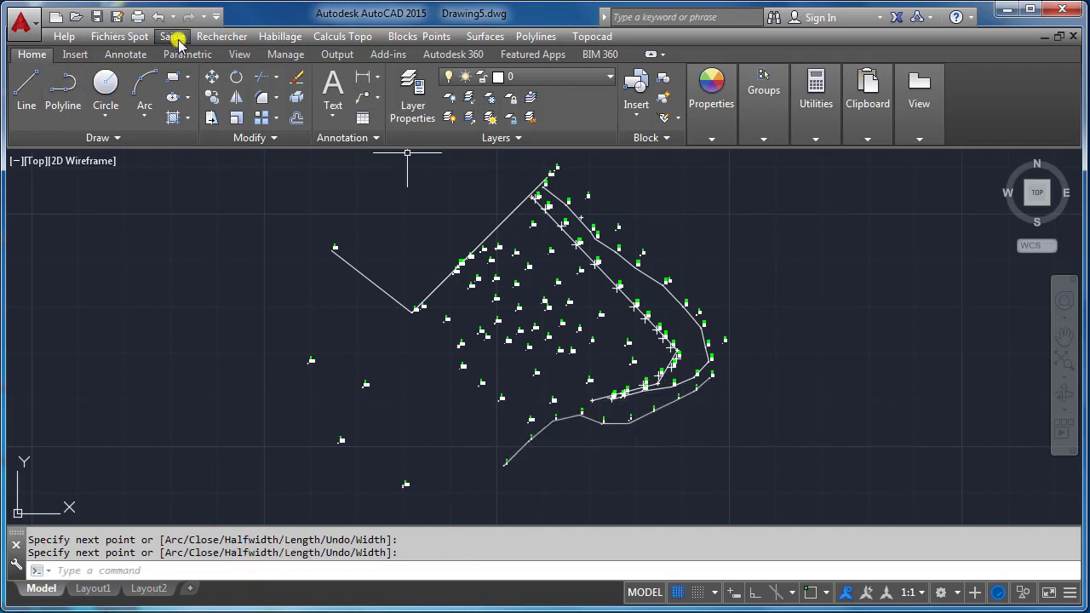
# - Project the rough inner polyline onto the code 11 points with Projeter polyline sur les points, picking a short search distance
pyautogui.click(279, 37)
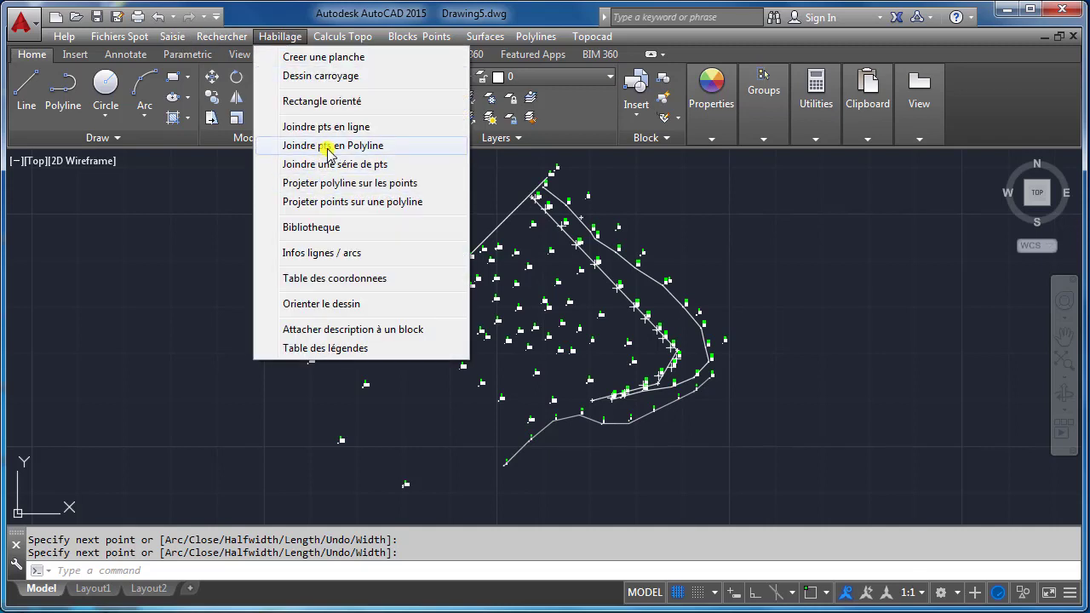
pyautogui.click(337, 183)
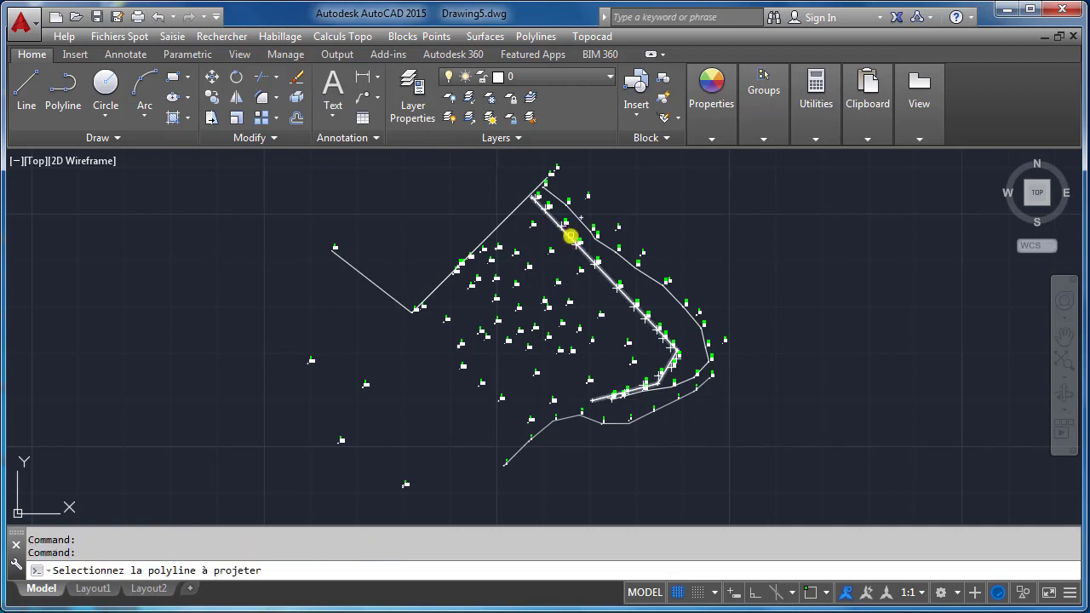
pyautogui.click(571, 237)
pyautogui.click(570, 238)
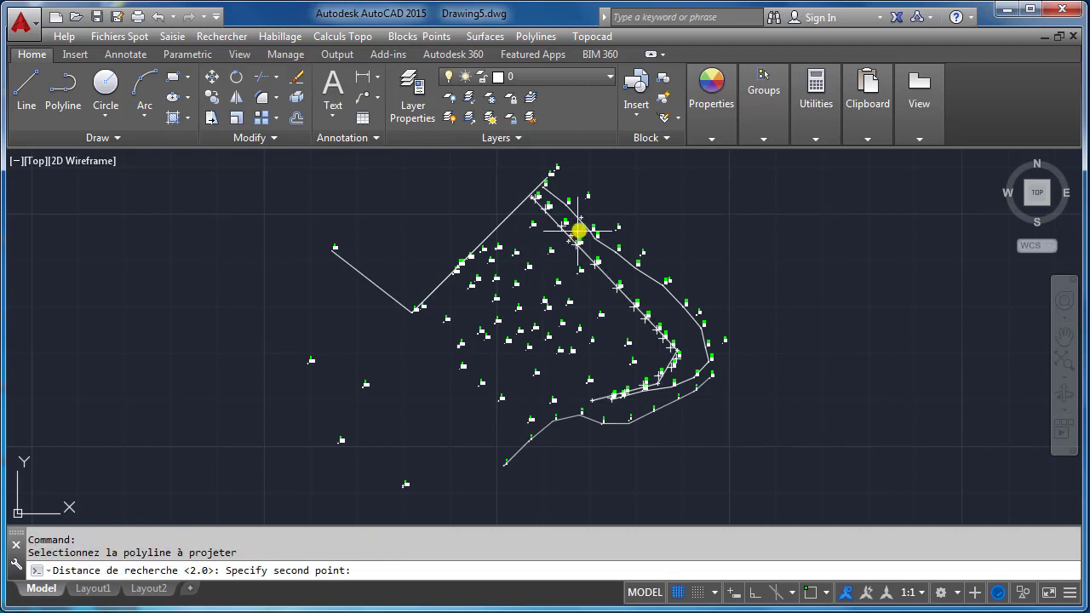
pyautogui.click(579, 230)
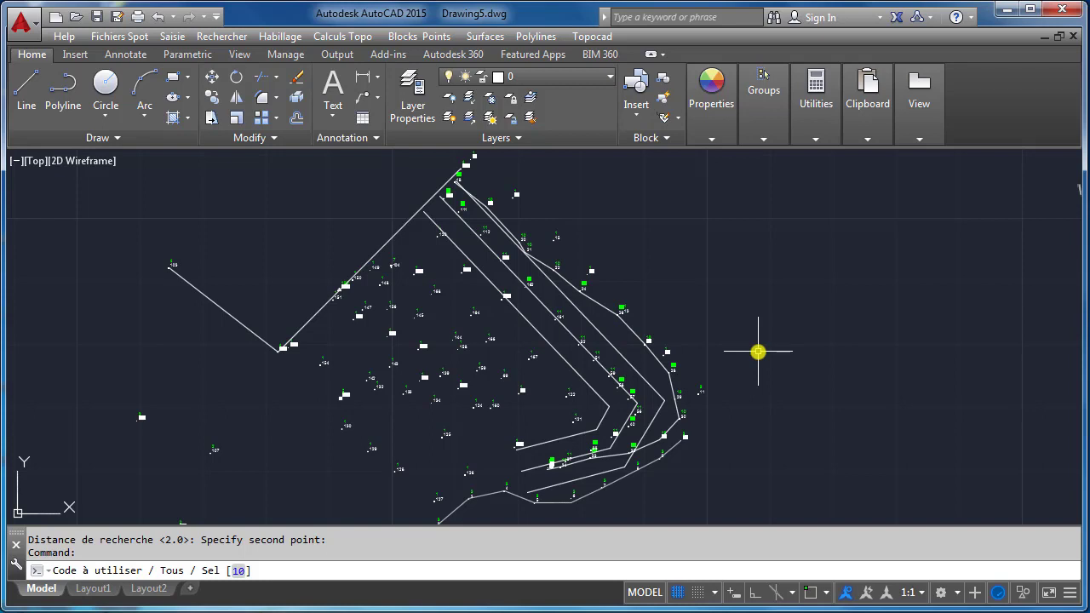
pyautogui.write('11')
pyautogui.press('Return')
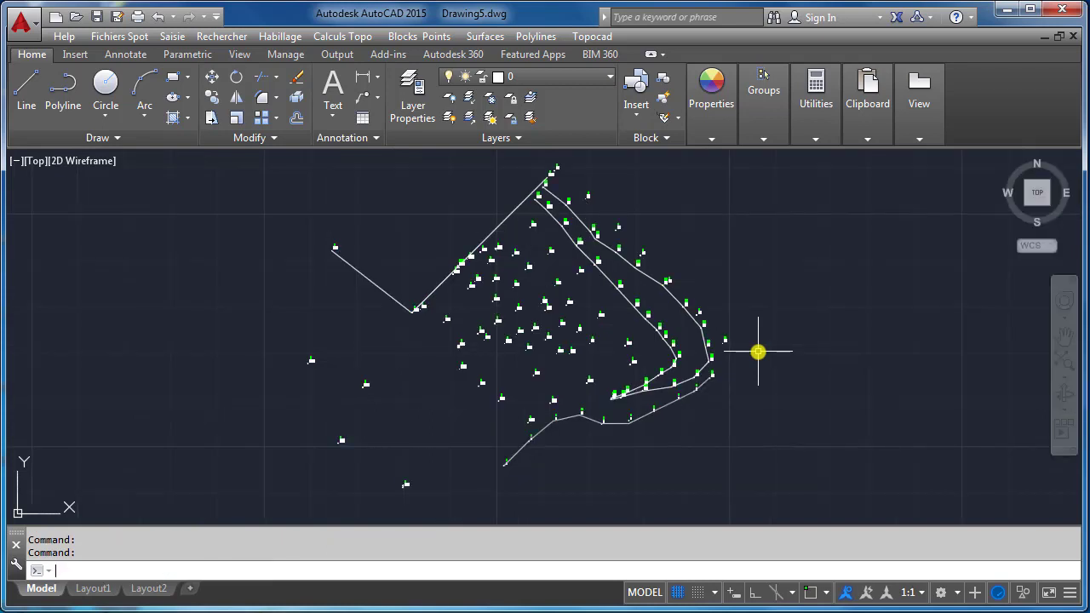
# - Delete the Cloture polyline along the survey's southern edge
pyautogui.click(546, 429)
pyautogui.press('Delete')
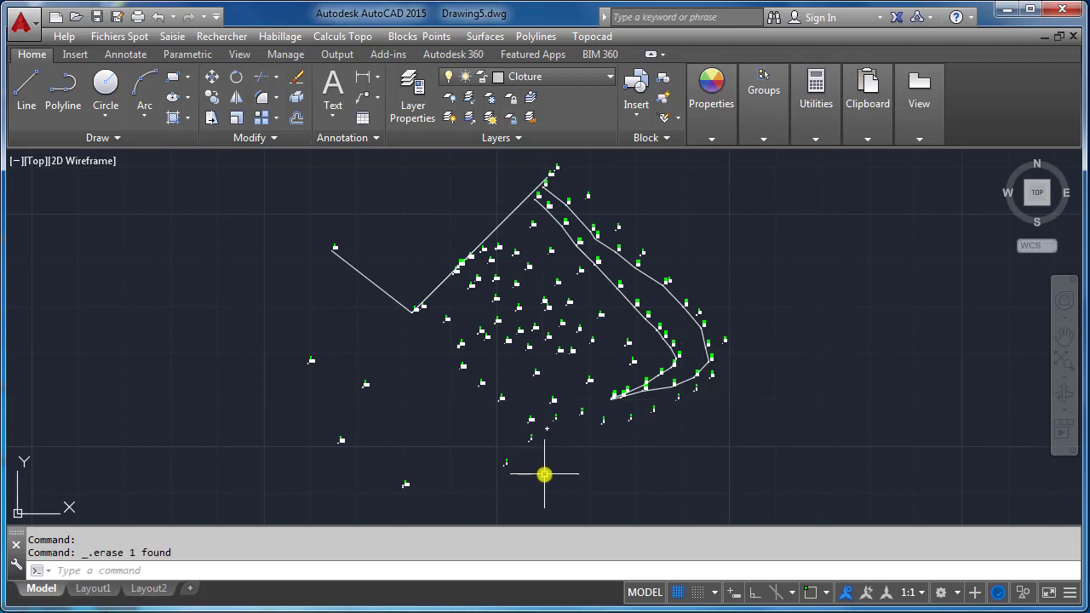
# - Join survey points 1 to 15 with code 3 using Joindre une série de pts, keeping the increment of 1
pyautogui.scroll(2, 635, 485)
pyautogui.scroll(4, 441, 456)
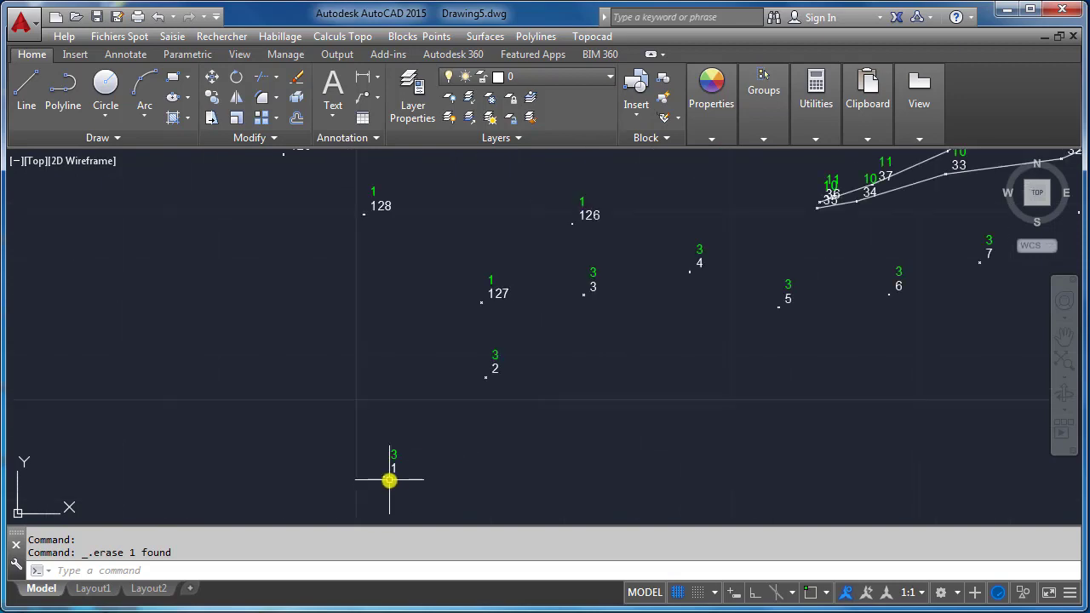
pyautogui.scroll(-2, 389, 480)
pyautogui.scroll(2, 389, 480)
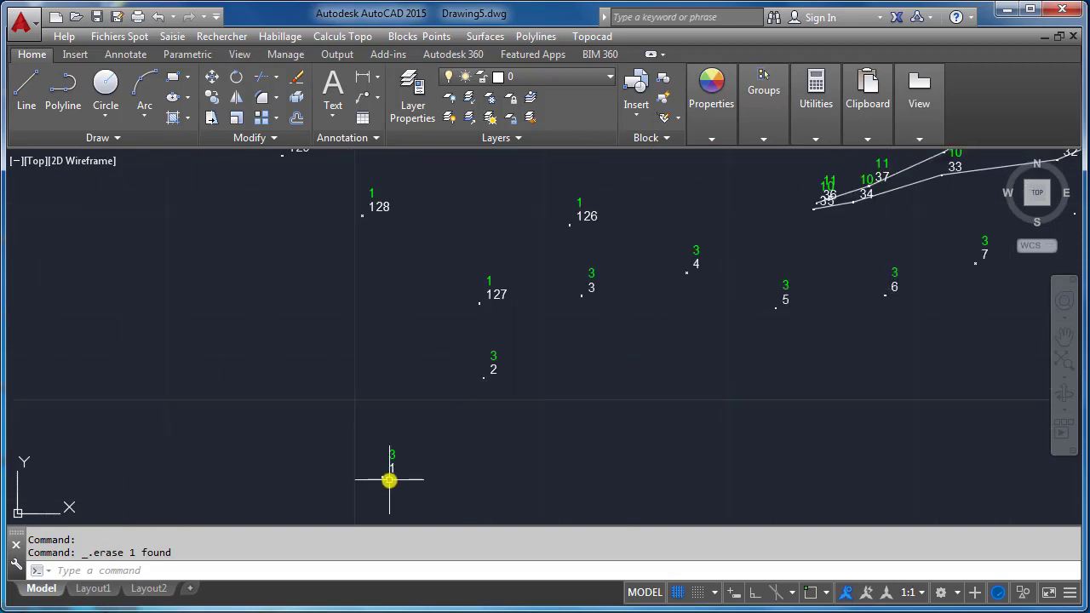
pyautogui.moveTo(789, 331); pyautogui.dragTo(287, 526, button='middle')
pyautogui.moveTo(588, 336)
pyautogui.mouseDown(button='middle')
pyautogui.moveTo(463, 499)
pyautogui.moveTo(519, 465)
pyautogui.mouseUp(button='middle')
pyautogui.scroll(-4, 718, 332)
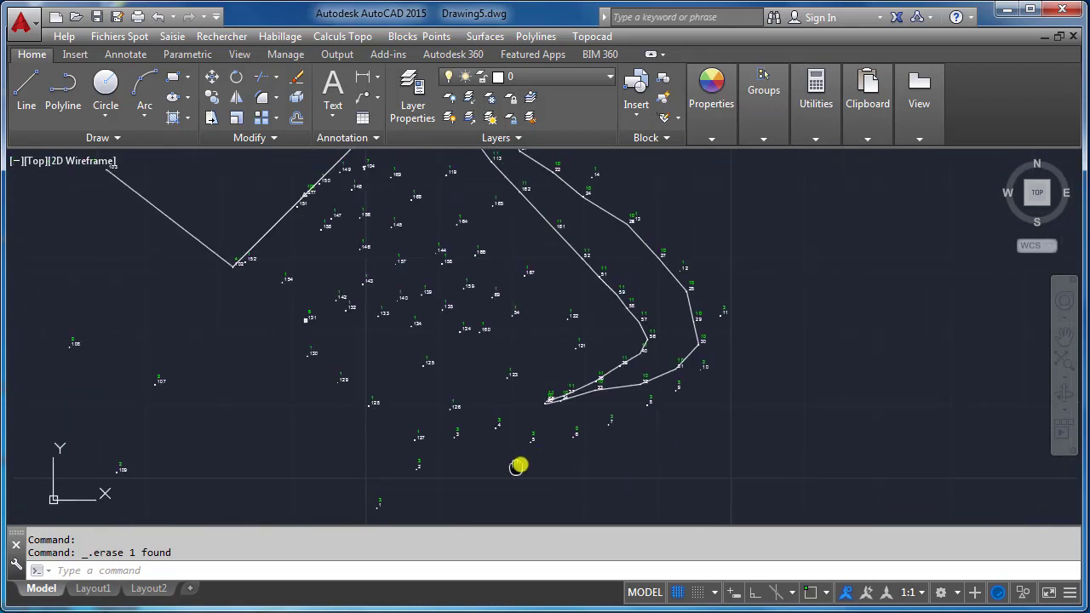
pyautogui.click(297, 36)
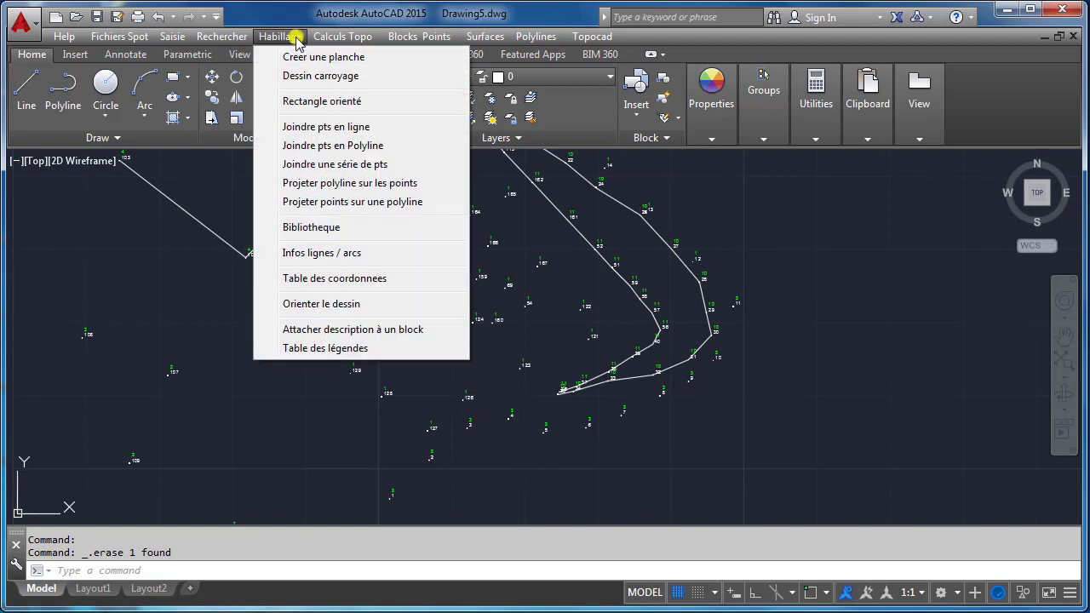
pyautogui.click(350, 170)
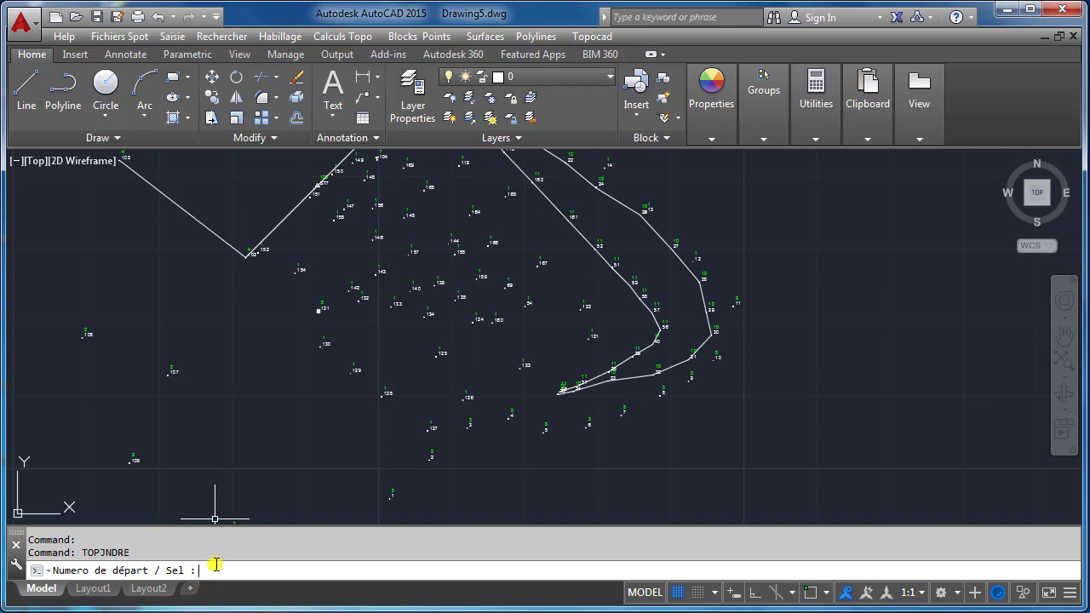
pyautogui.write('1')
pyautogui.press('Return')
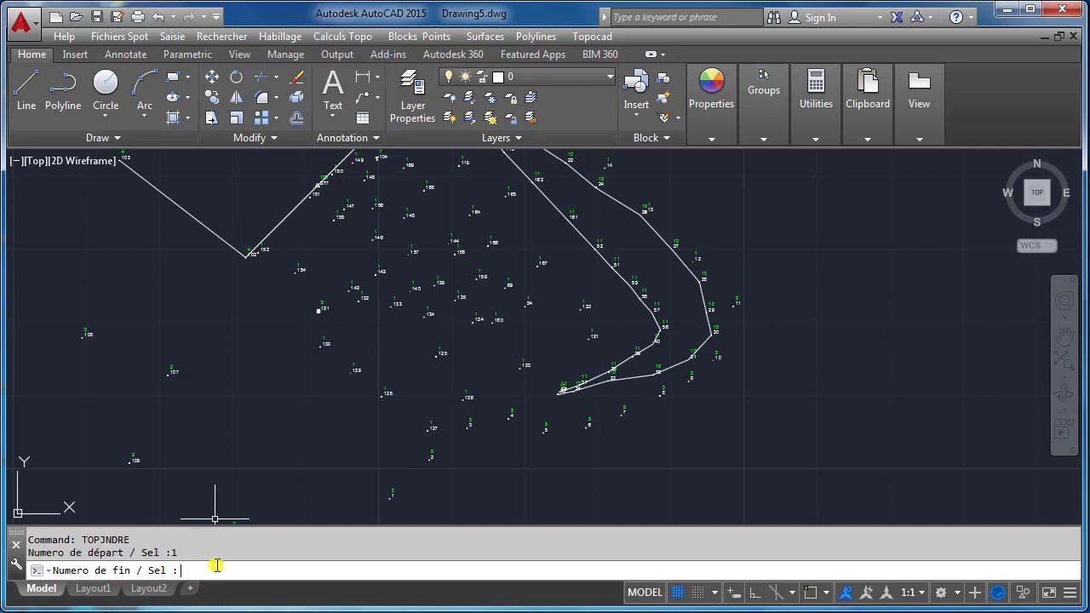
pyautogui.write('15')
pyautogui.press('Return')
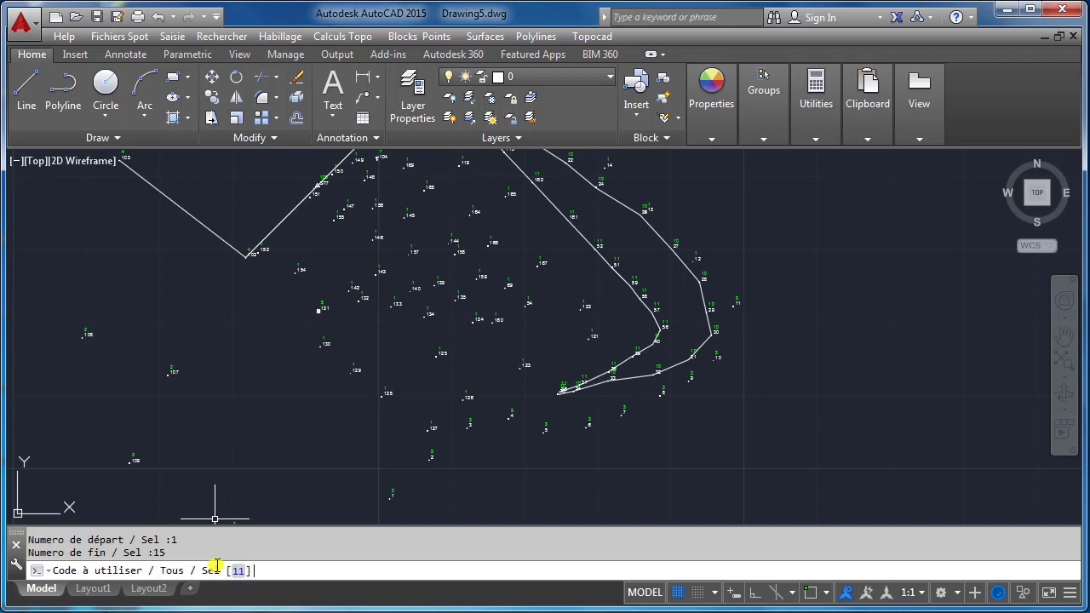
pyautogui.write('3')
pyautogui.press('Return')
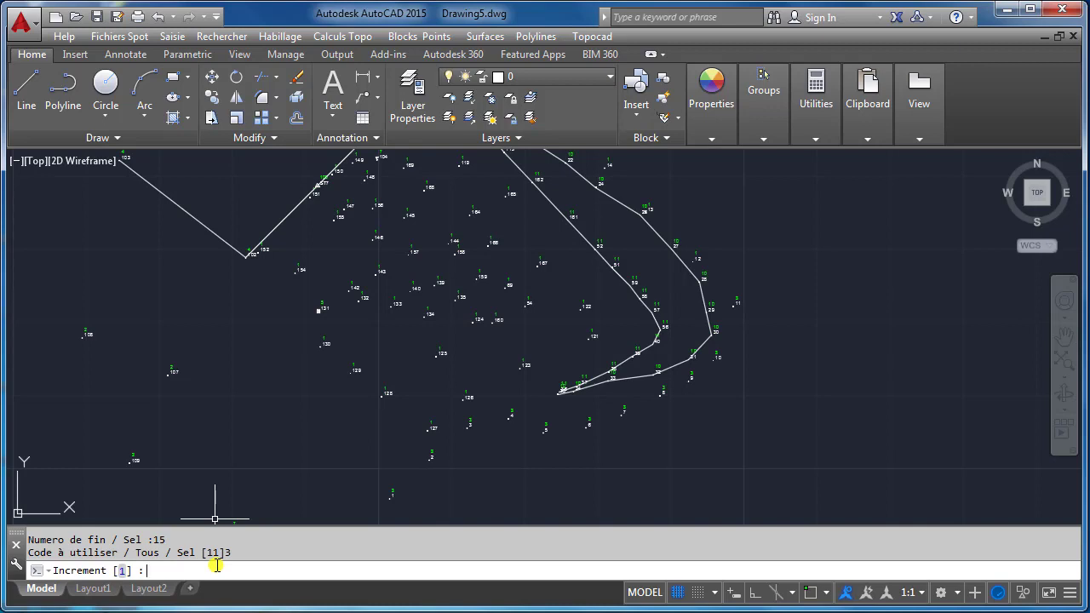
pyautogui.press('Return')
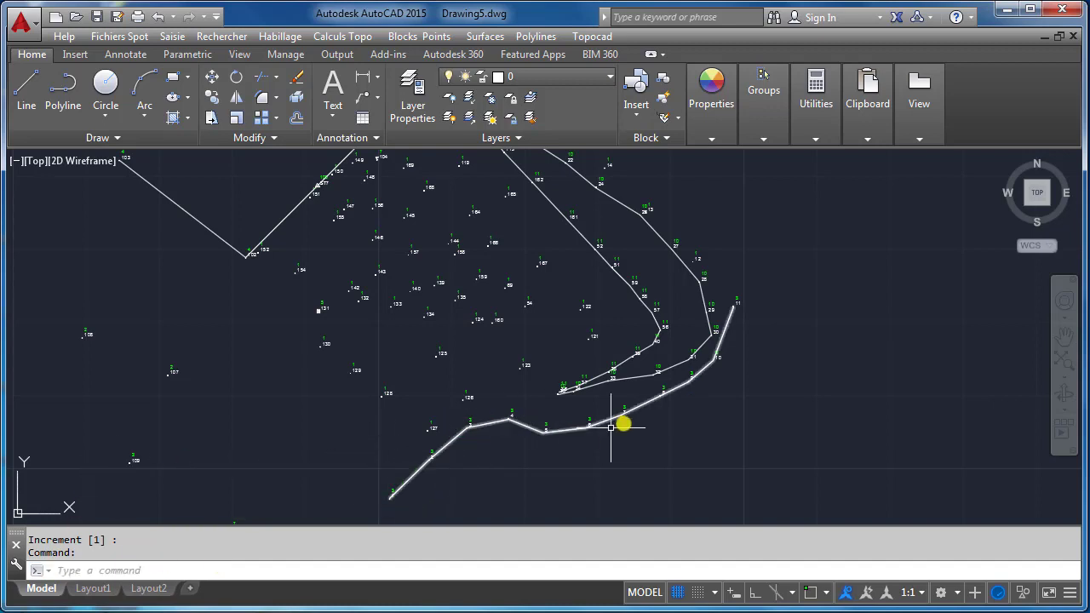
# - Examine the new code 3 polyline along its points, from its eastern end to its southwestern end, within the whole survey
pyautogui.scroll(5, 736, 298)
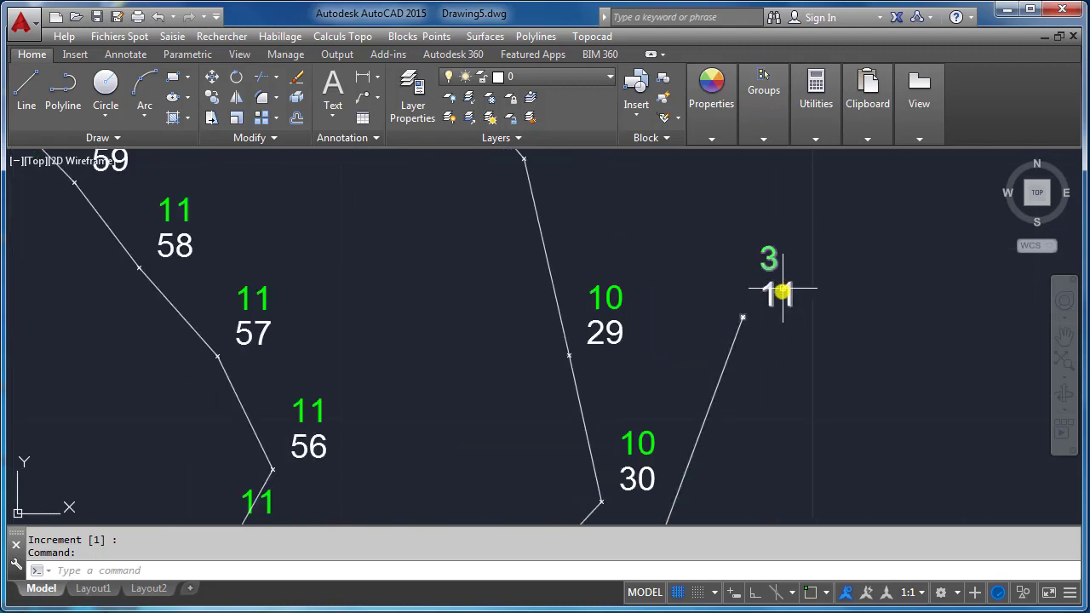
pyautogui.scroll(-5, 782, 292)
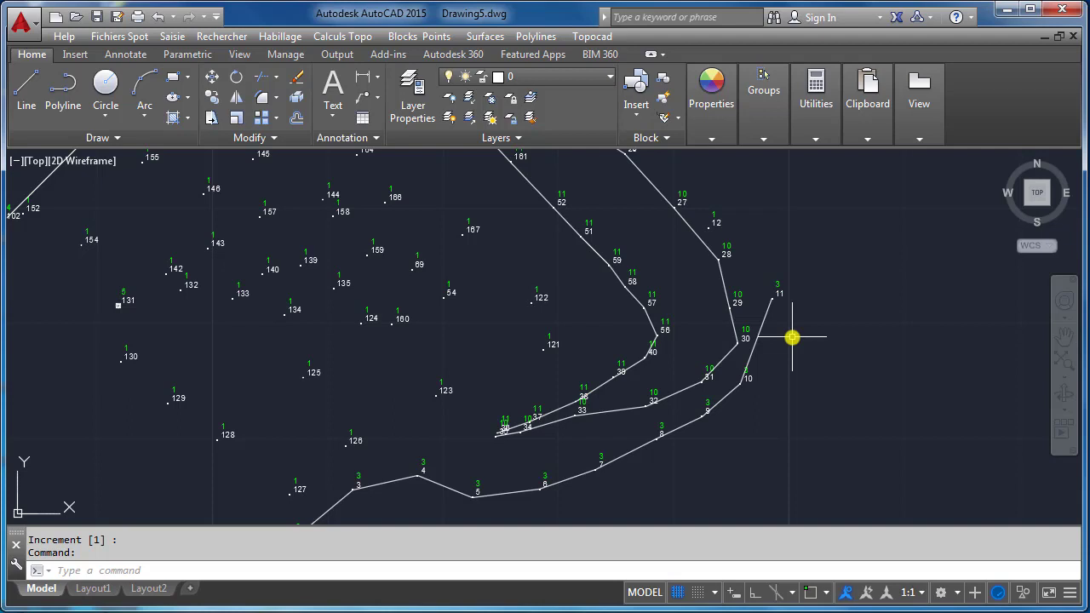
pyautogui.scroll(-2, 504, 303)
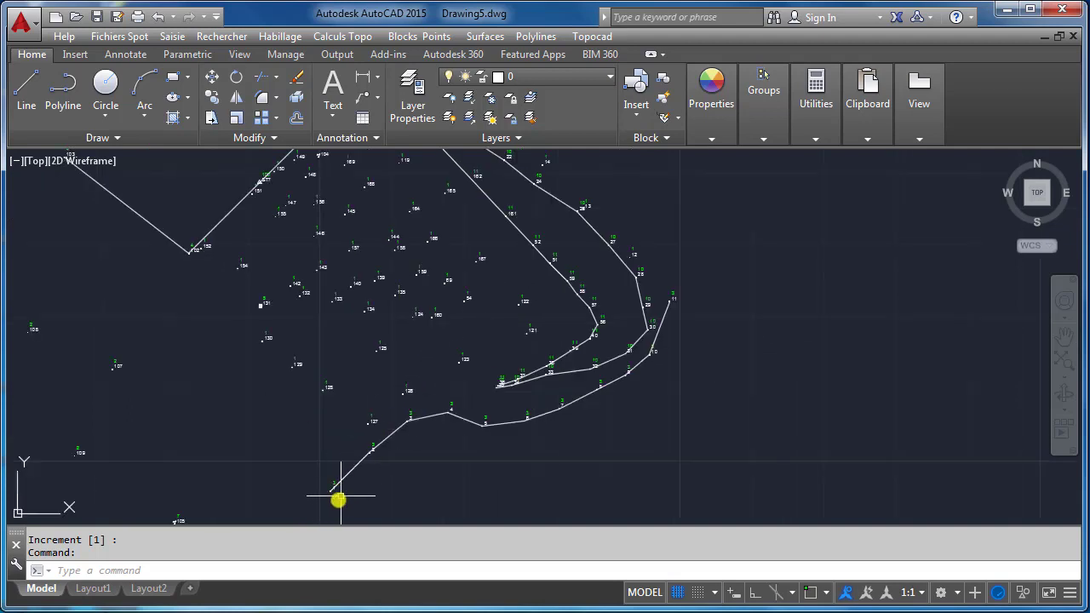
pyautogui.scroll(-2, 721, 355)
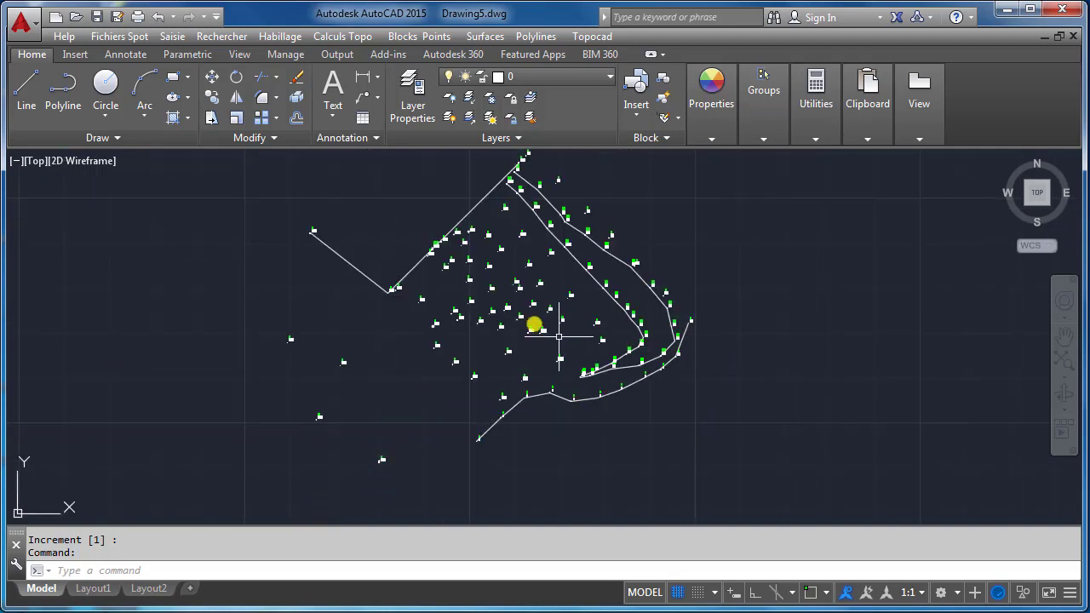
pyautogui.moveTo(536, 321); pyautogui.dragTo(547, 345, button='middle')
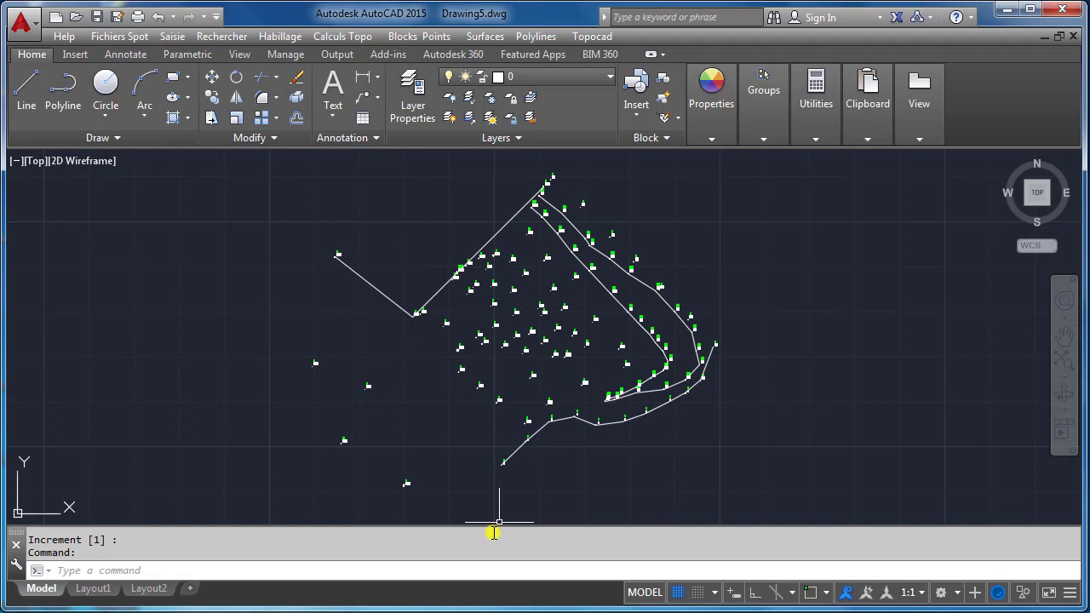
pyautogui.moveTo(518, 378); pyautogui.dragTo(511, 383, button='middle')
pyautogui.scroll(-1, 516, 392)
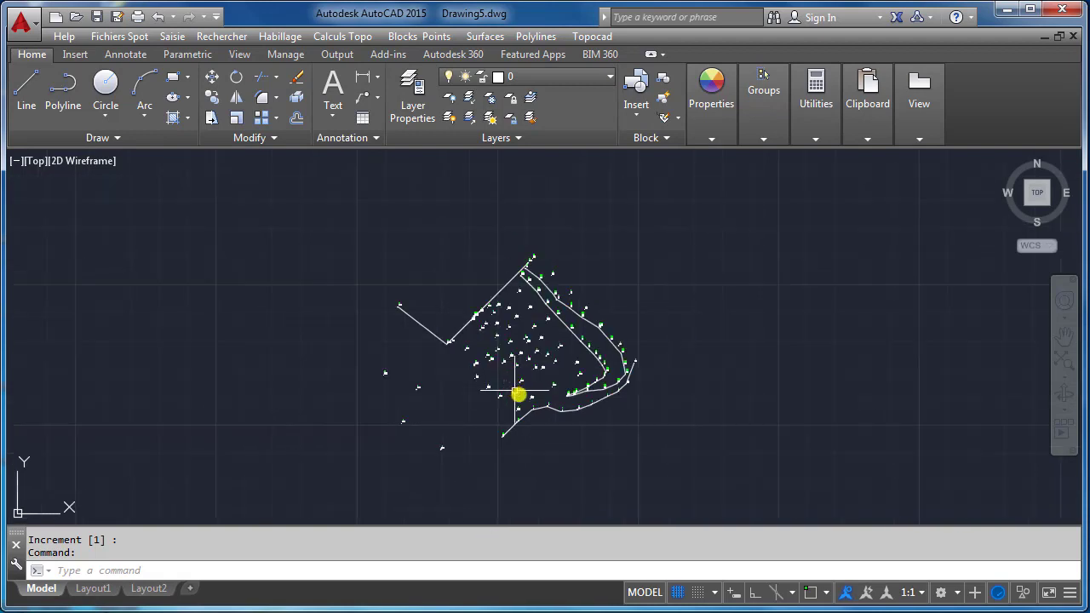
pyautogui.scroll(1, 530, 399)
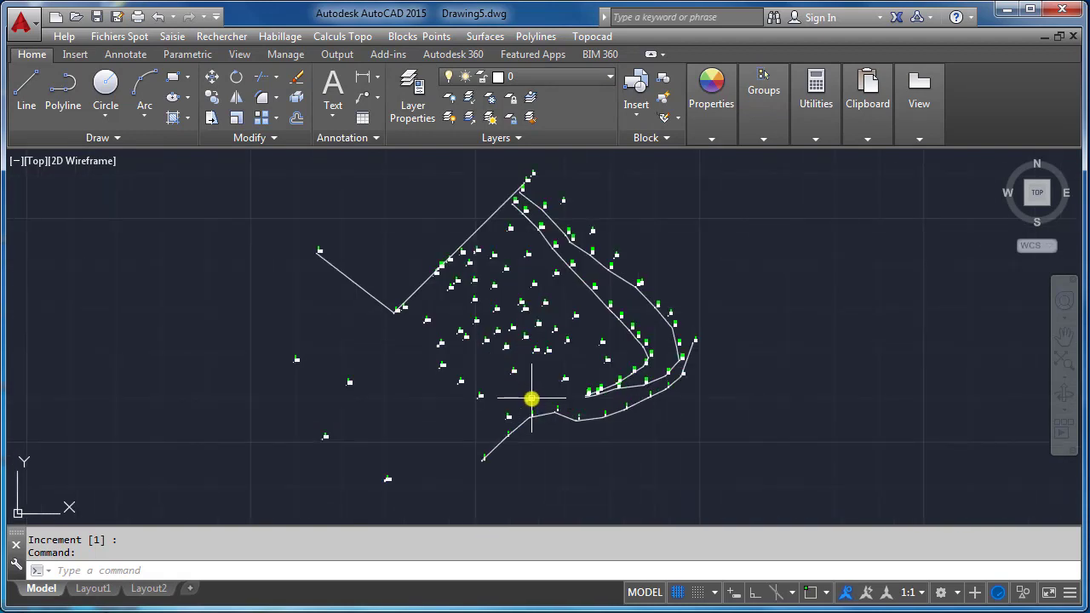
pyautogui.moveTo(532, 399)
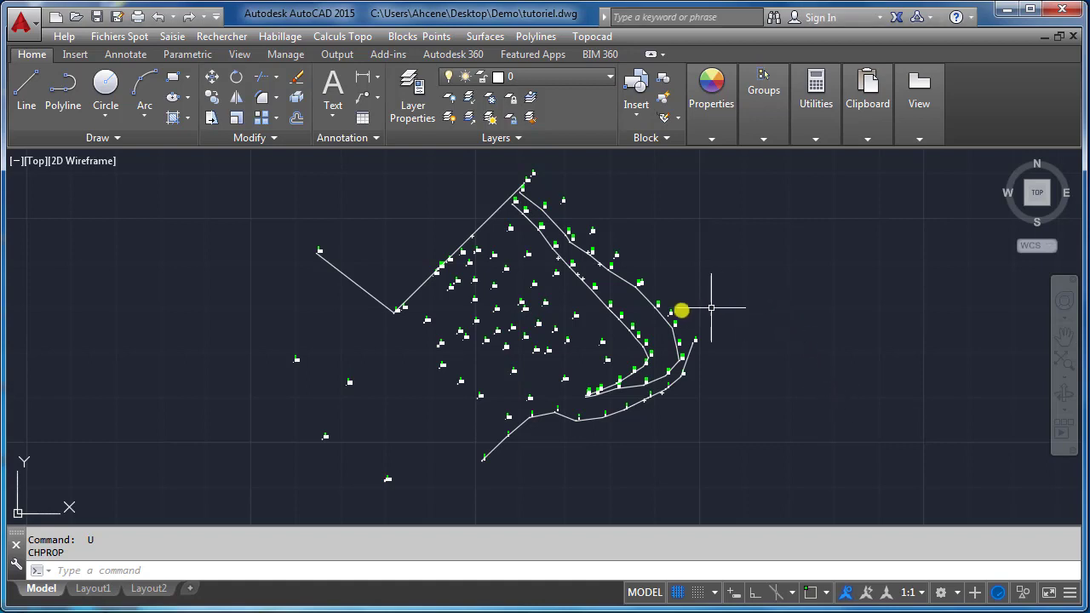
# - Assign the outer code 10 polyline to the Haut_talus layer and clear the selection
pyautogui.click(617, 283)
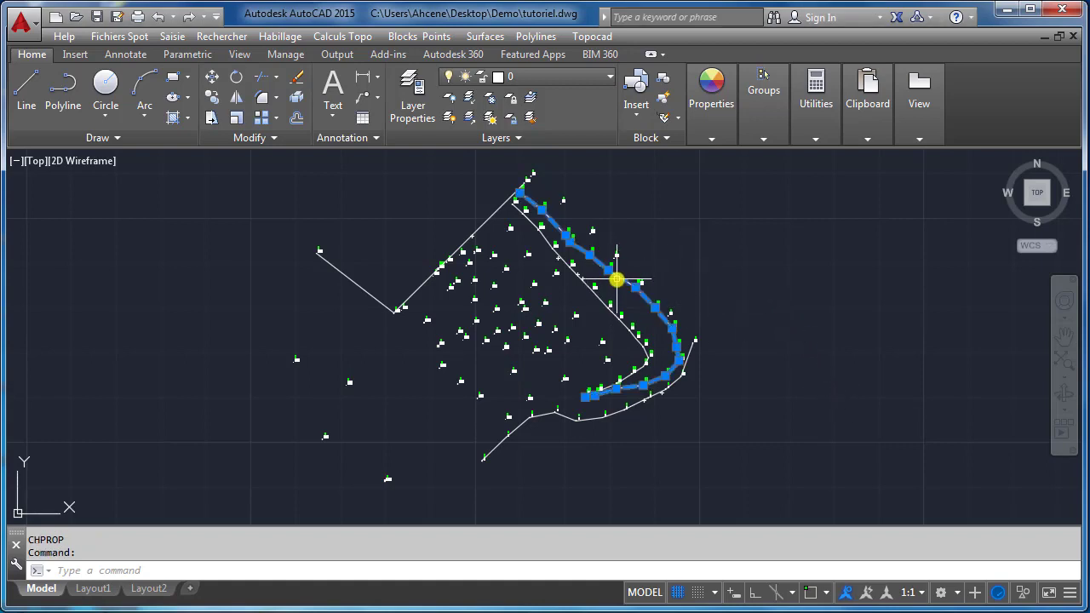
pyautogui.click(525, 77)
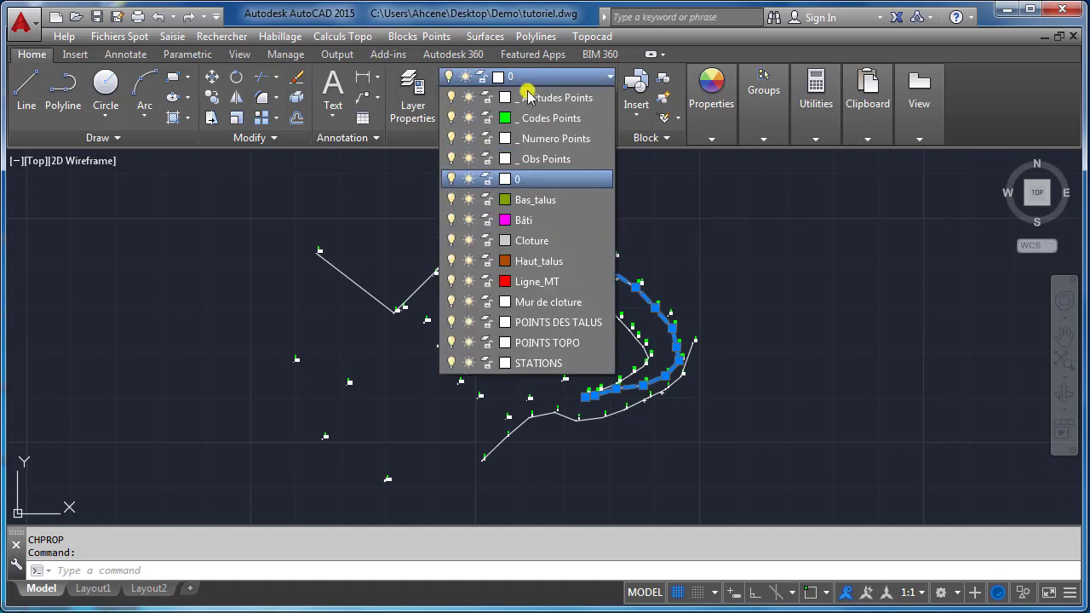
pyautogui.click(529, 262)
pyautogui.press('Escape')
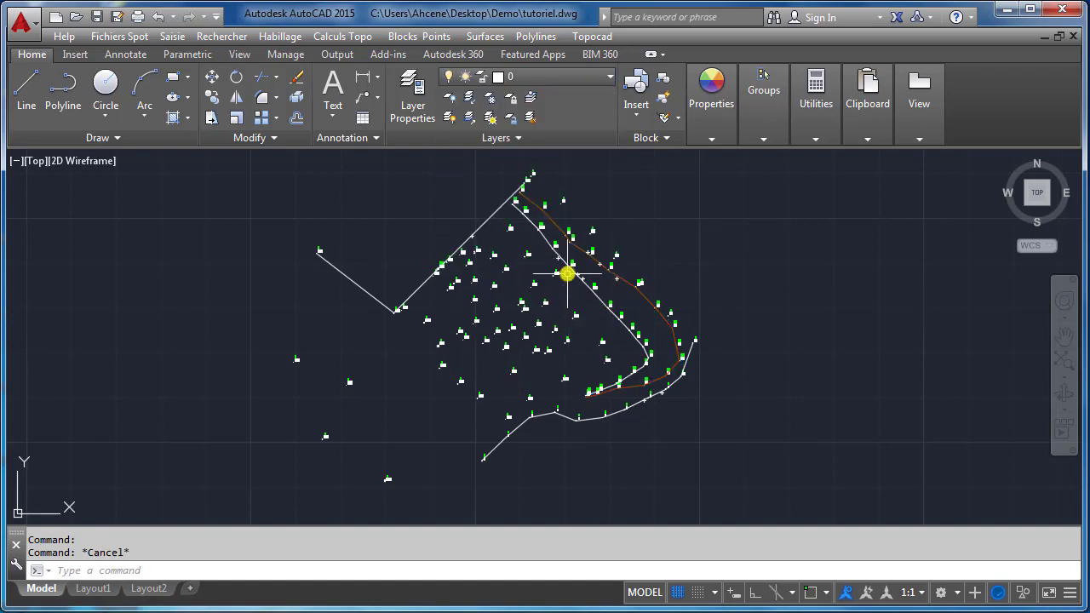
# - Assign the inner code 11 polyline to the Bas_talus layer
pyautogui.click(569, 265)
pyautogui.click(551, 78)
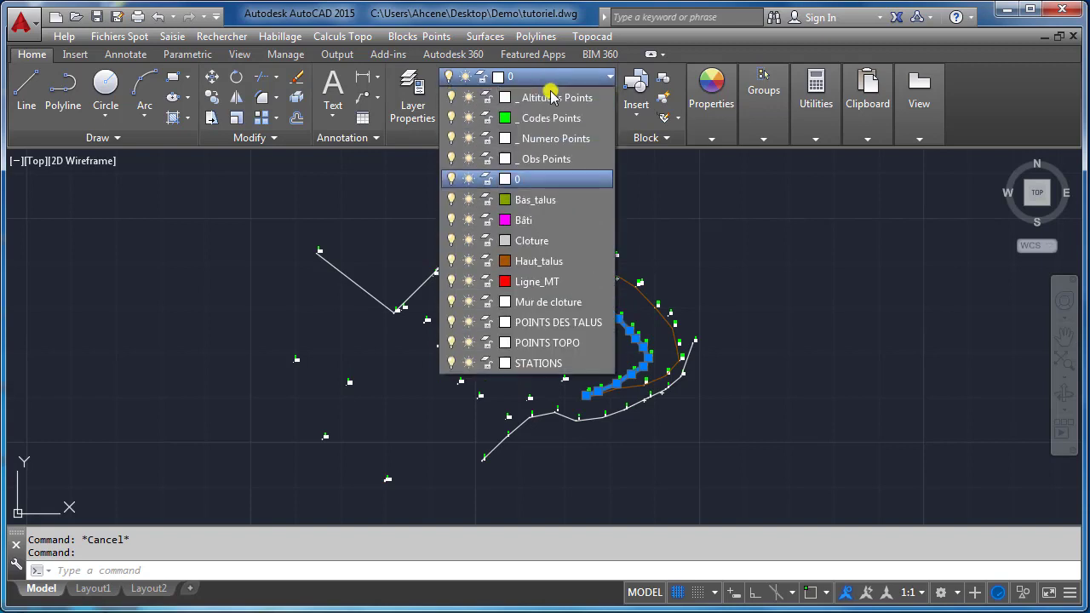
pyautogui.click(541, 197)
pyautogui.click(544, 210)
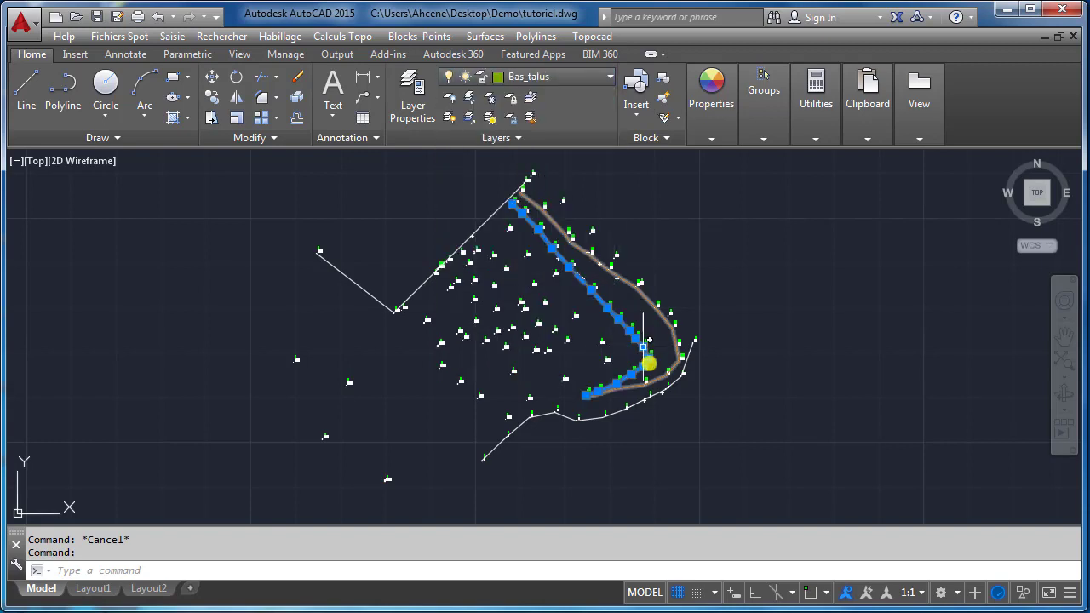
# - Assign the southern code 3 polyline, along with the still selected inner polyline, to the Cloture layer
pyautogui.click(658, 395)
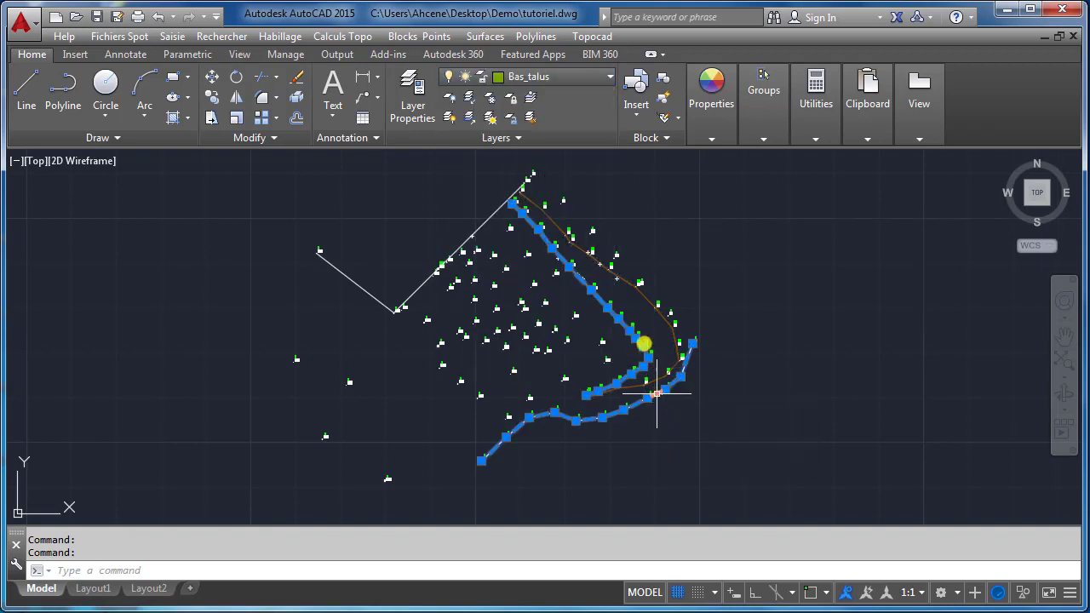
pyautogui.click(505, 76)
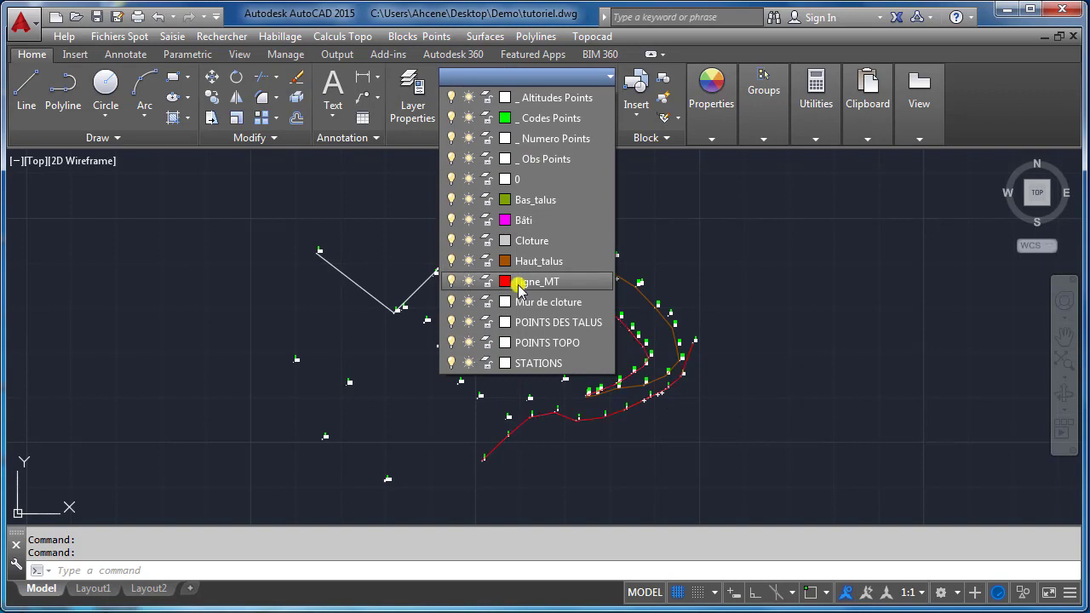
pyautogui.click(533, 240)
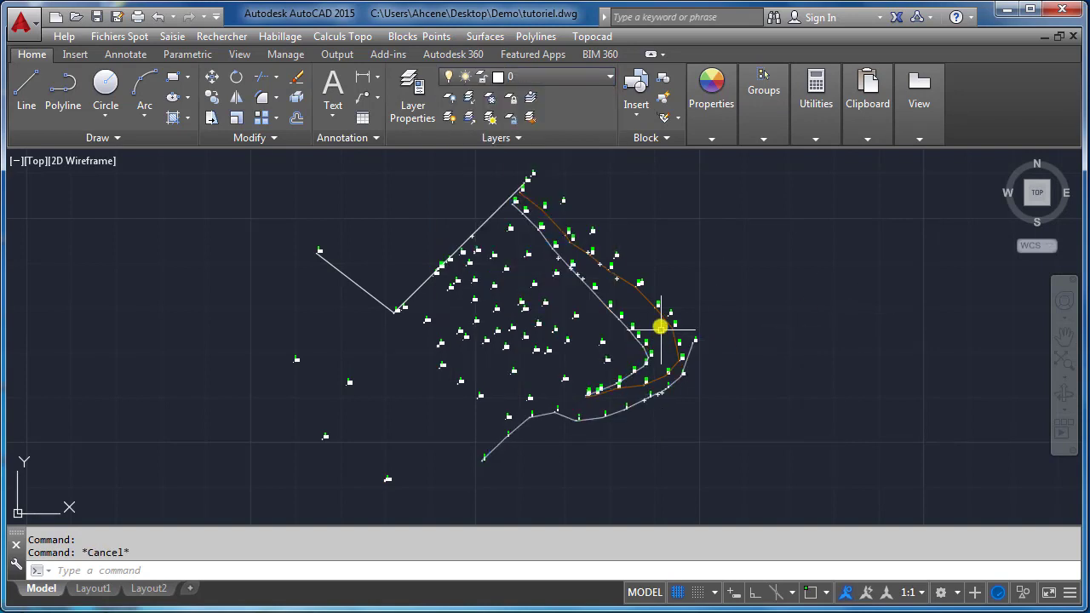
# - Reassign only the inner code 11 polyline from Cloture to the Bas_talus layer and clear the selection
pyautogui.click(596, 294)
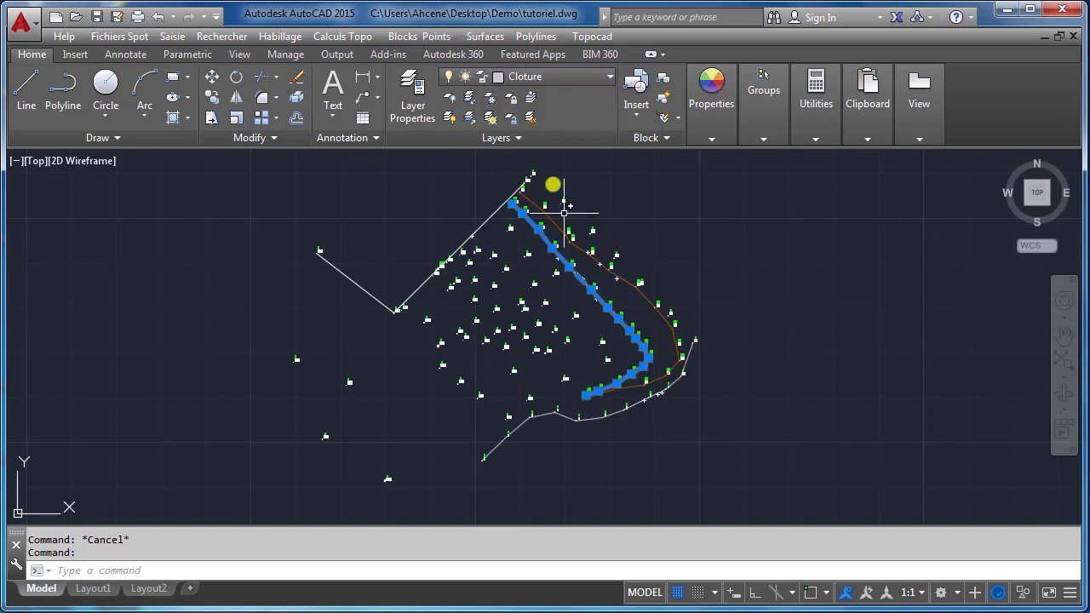
pyautogui.click(532, 77)
pyautogui.click(536, 200)
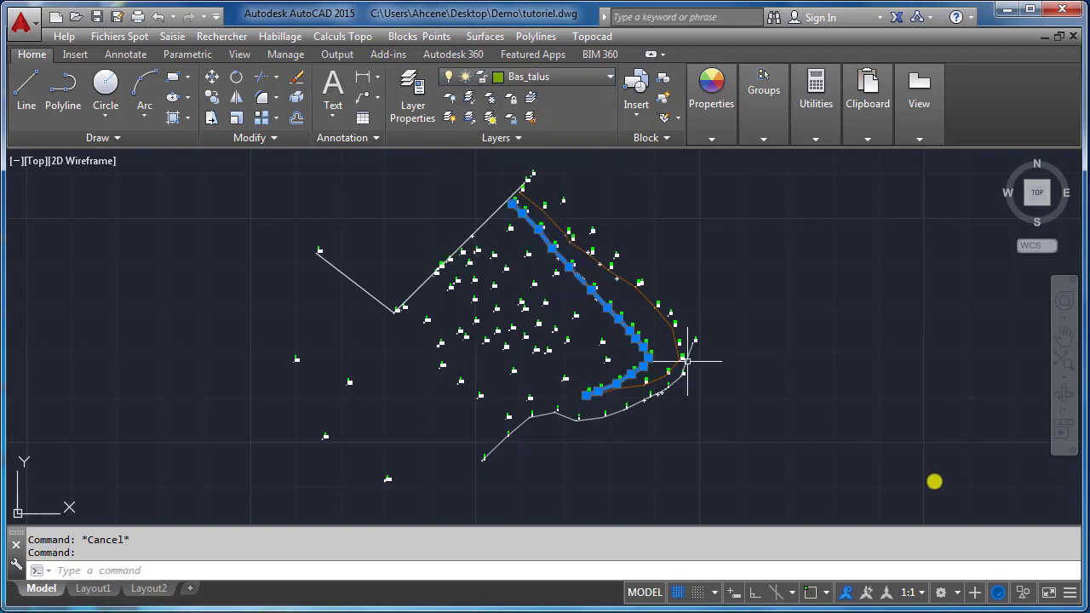
pyautogui.press('Escape')
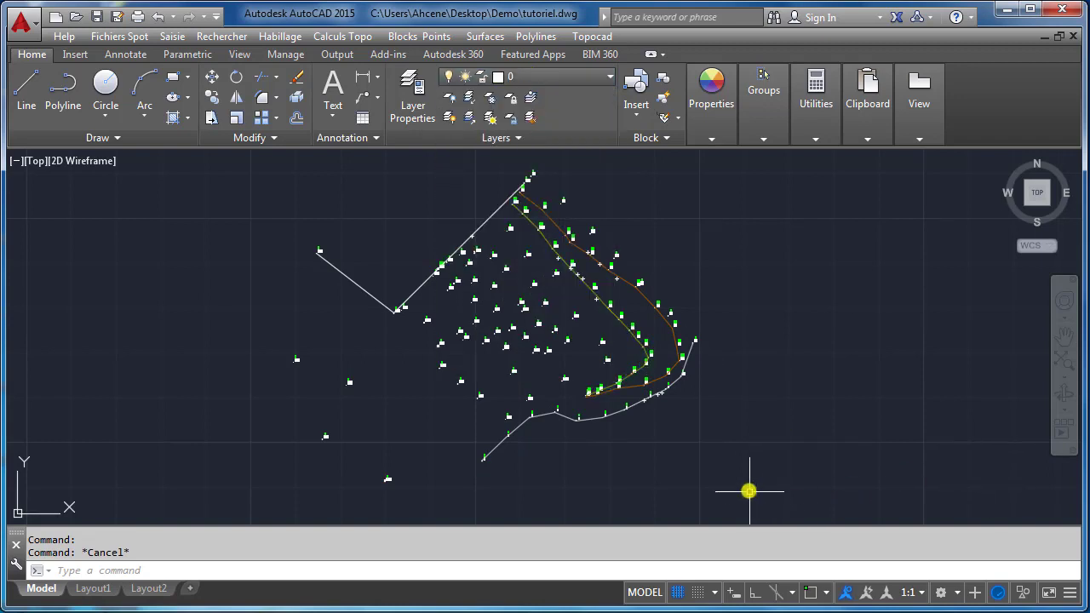
# - Generate slope hatching with Talus on the outer Haut_talus polyline, using the inner Bas_talus polyline as the slope limit
pyautogui.click(535, 35)
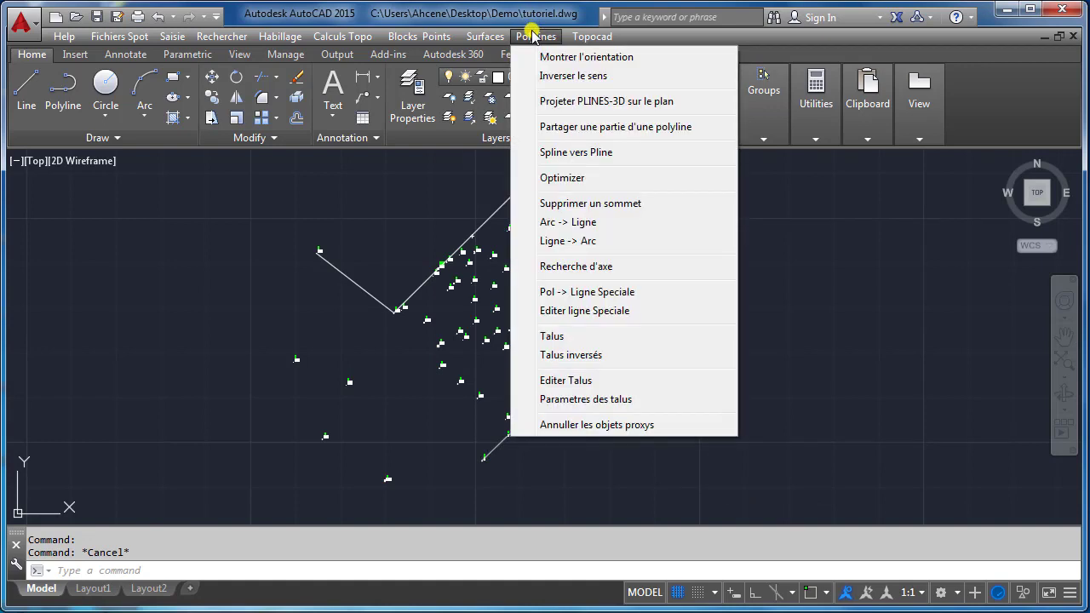
pyautogui.click(566, 336)
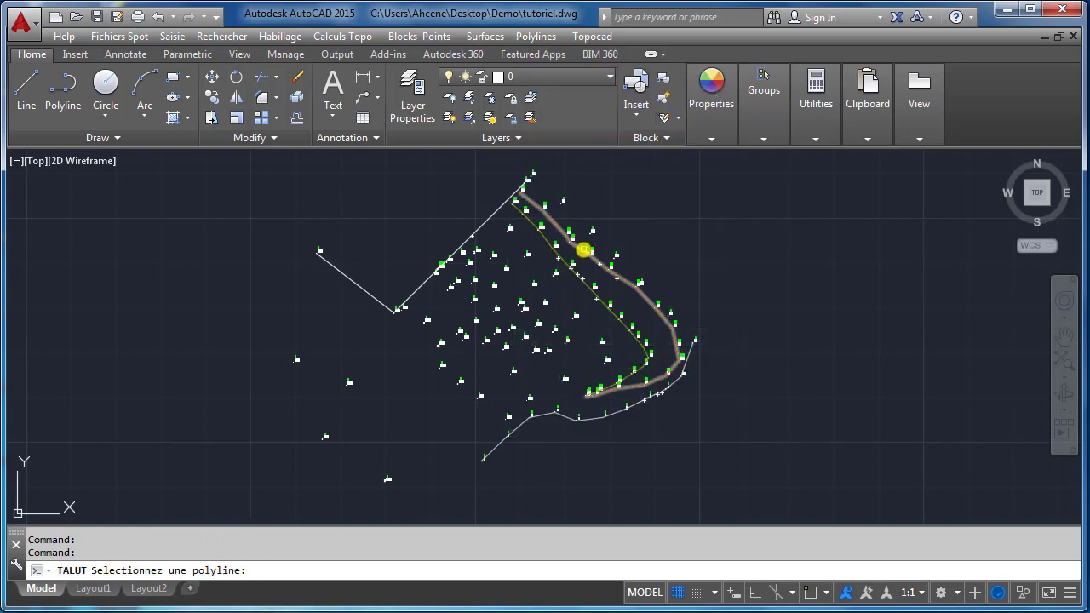
pyautogui.click(583, 250)
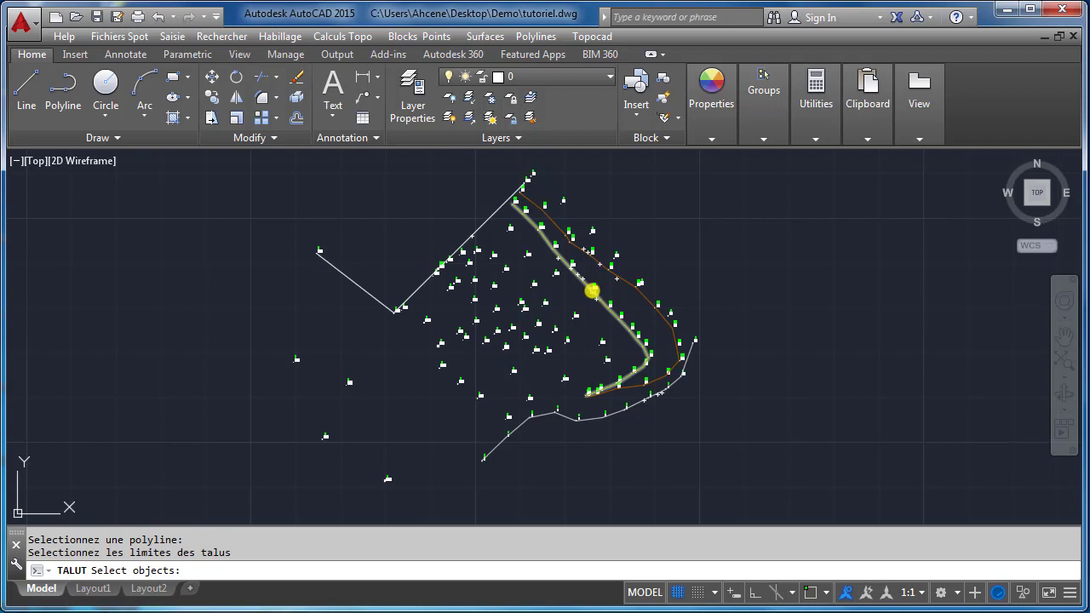
pyautogui.click(591, 290)
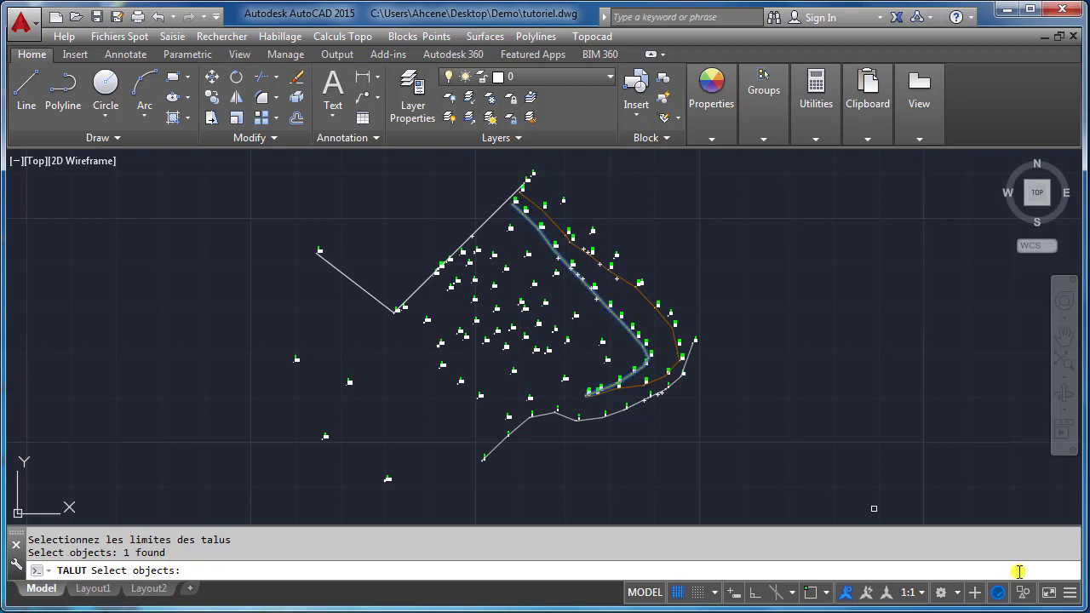
pyautogui.press('Return')
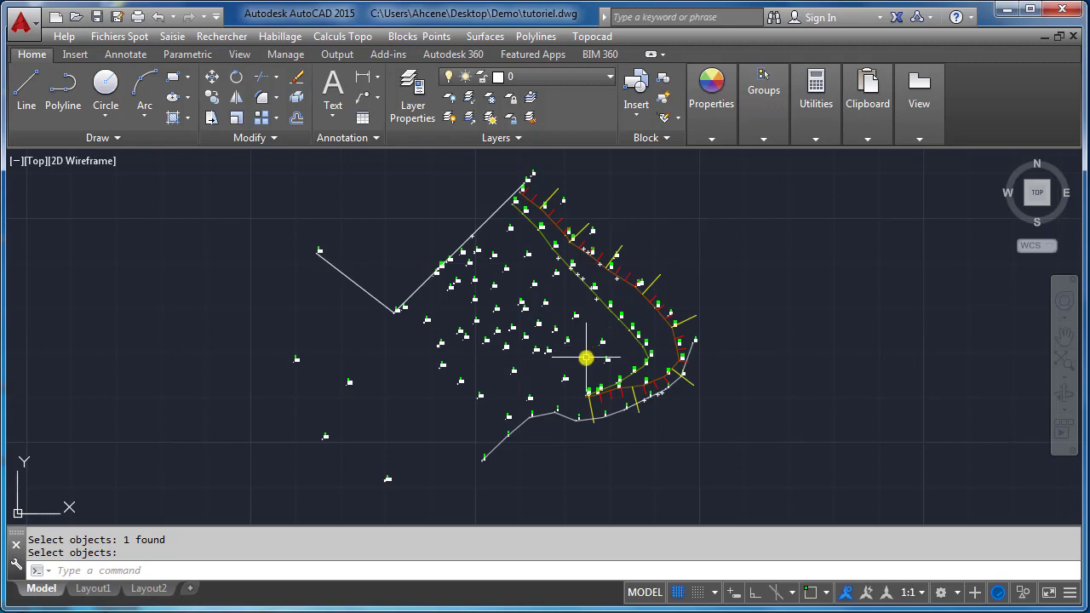
# - Reverse the direction of the outer Haut_talus polyline with Inverser le sens so its slope hatching faces the inner line
pyautogui.click(535, 36)
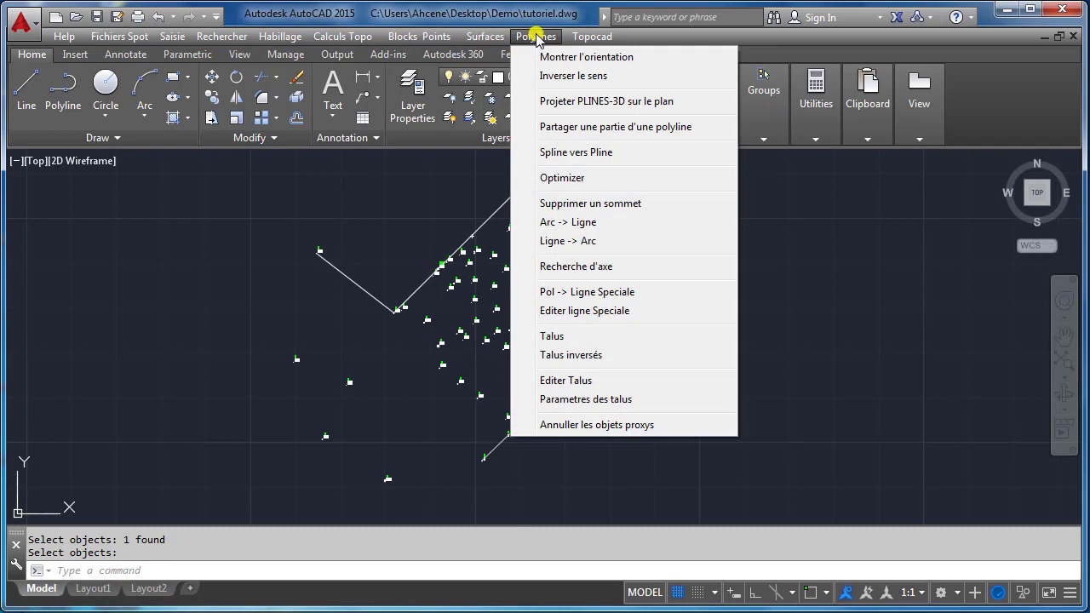
pyautogui.click(576, 76)
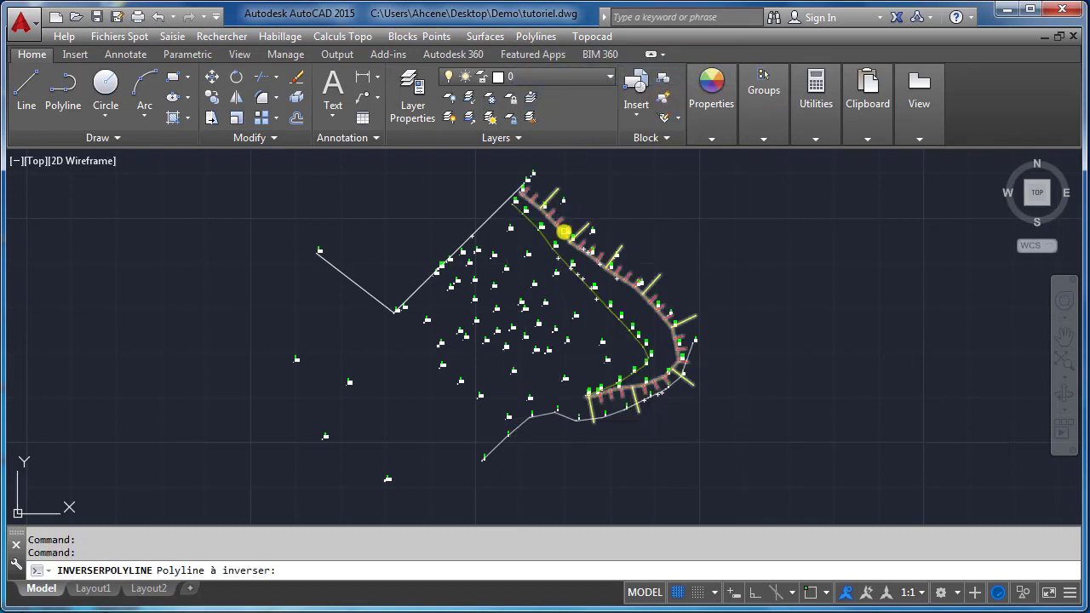
pyautogui.click(564, 232)
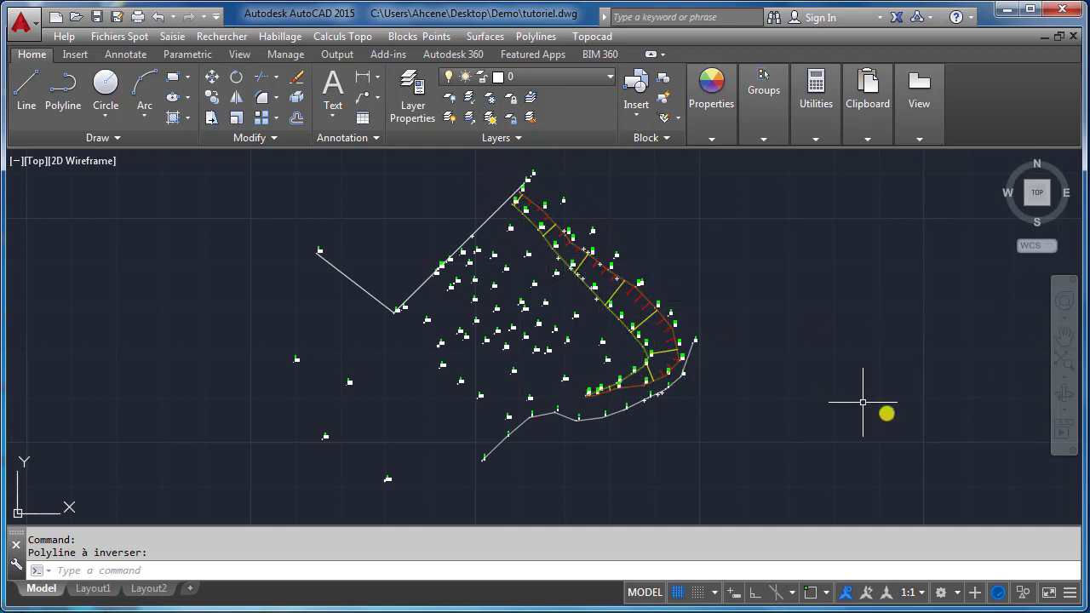
# - Draw a two-segment peaked polyline in the empty area east of the survey points
pyautogui.moveTo(765, 370); pyautogui.dragTo(604, 408, button='middle')
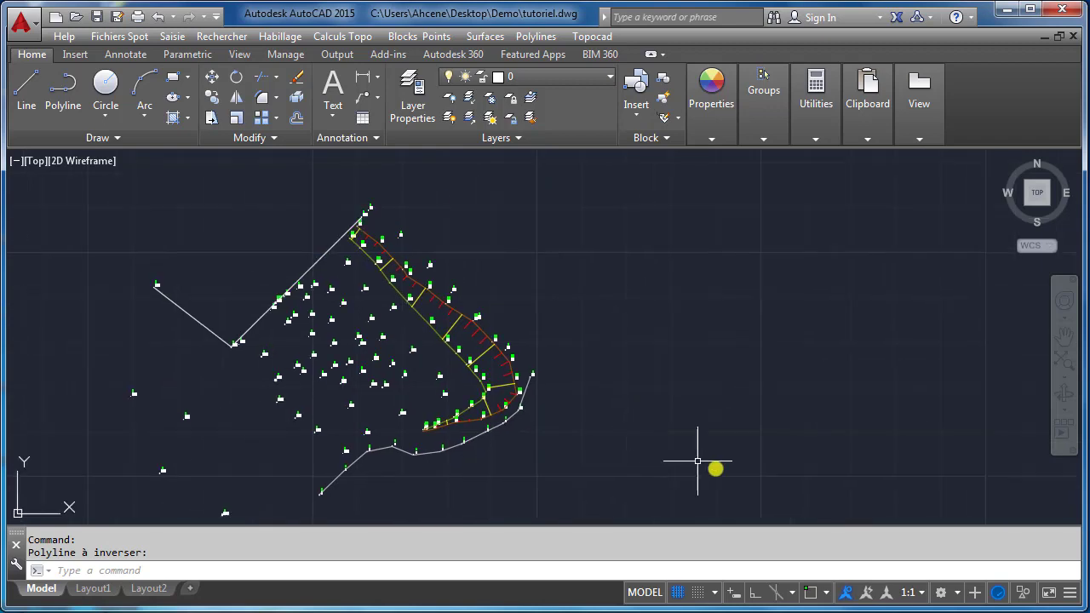
pyautogui.click(68, 94)
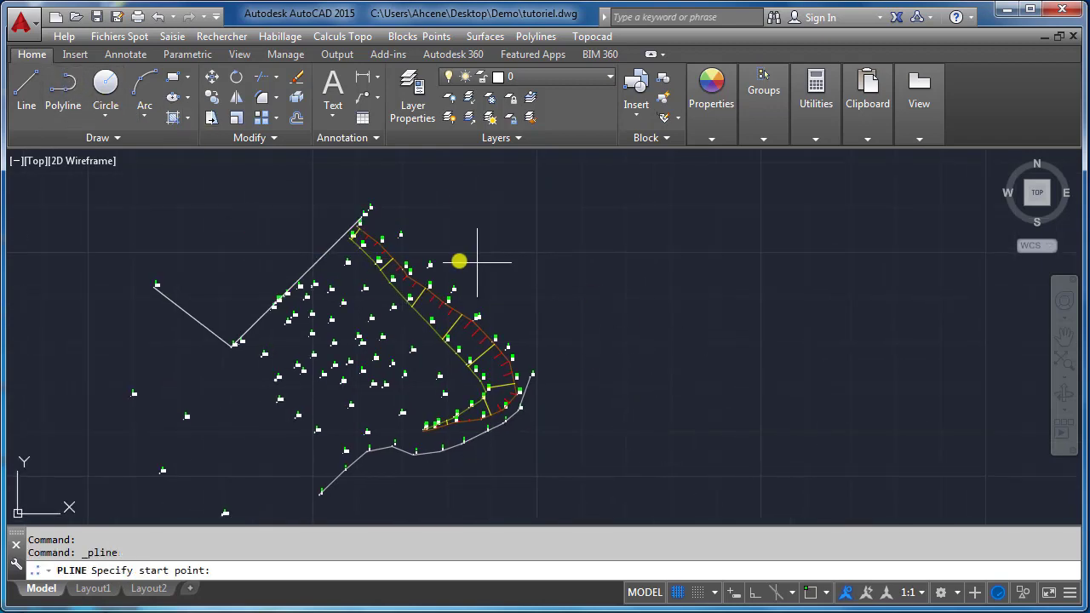
pyautogui.click(559, 300)
pyautogui.click(661, 285)
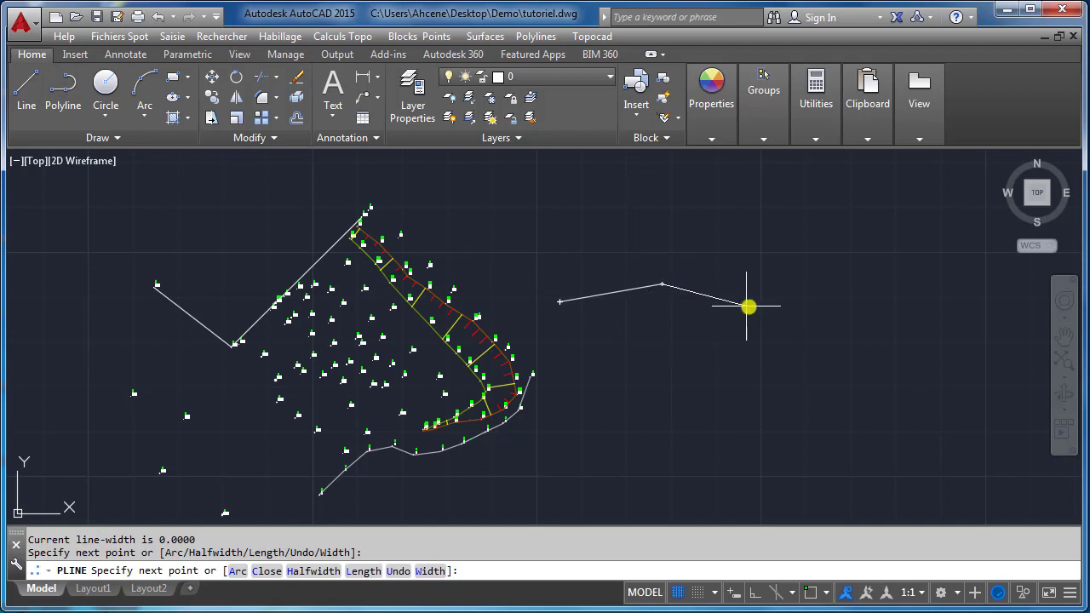
pyautogui.click(775, 305)
pyautogui.press('Return')
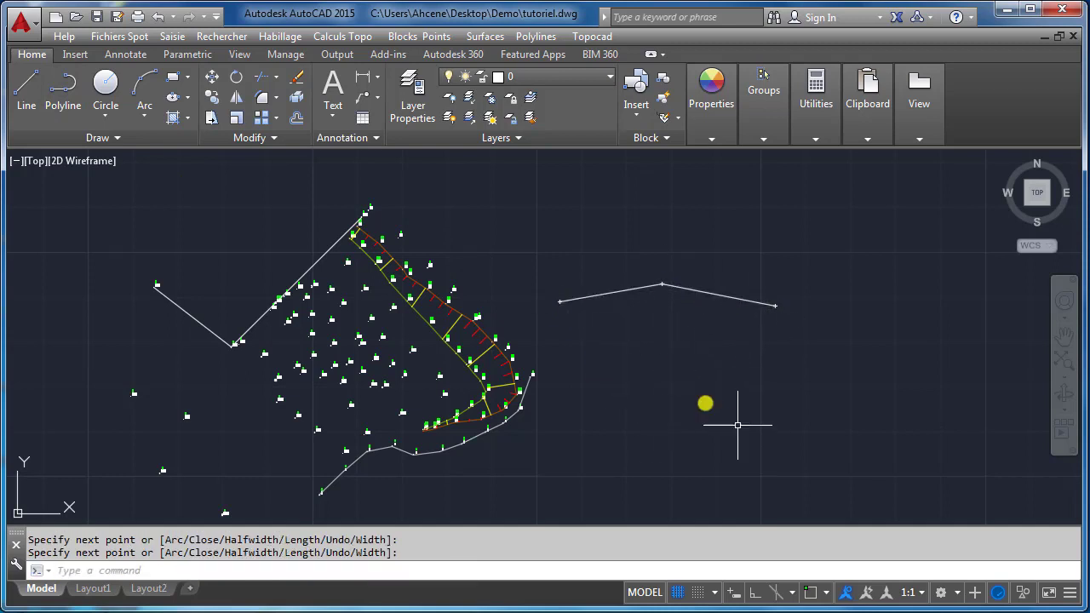
# - Generate slope hatching with Talus on the new peaked polyline without choosing any slope limit
pyautogui.click(536, 39)
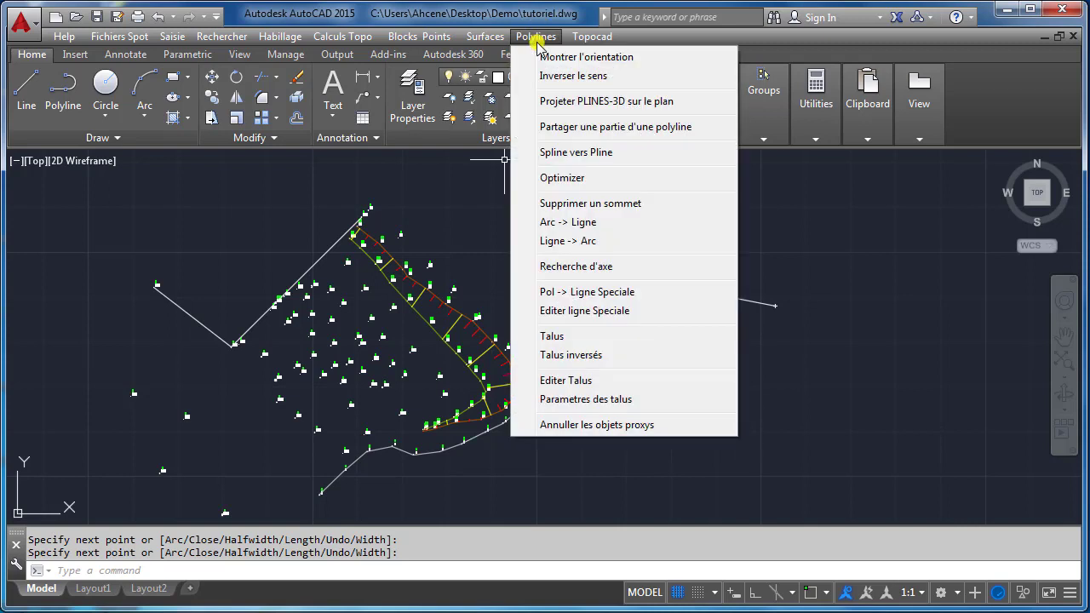
pyautogui.click(569, 337)
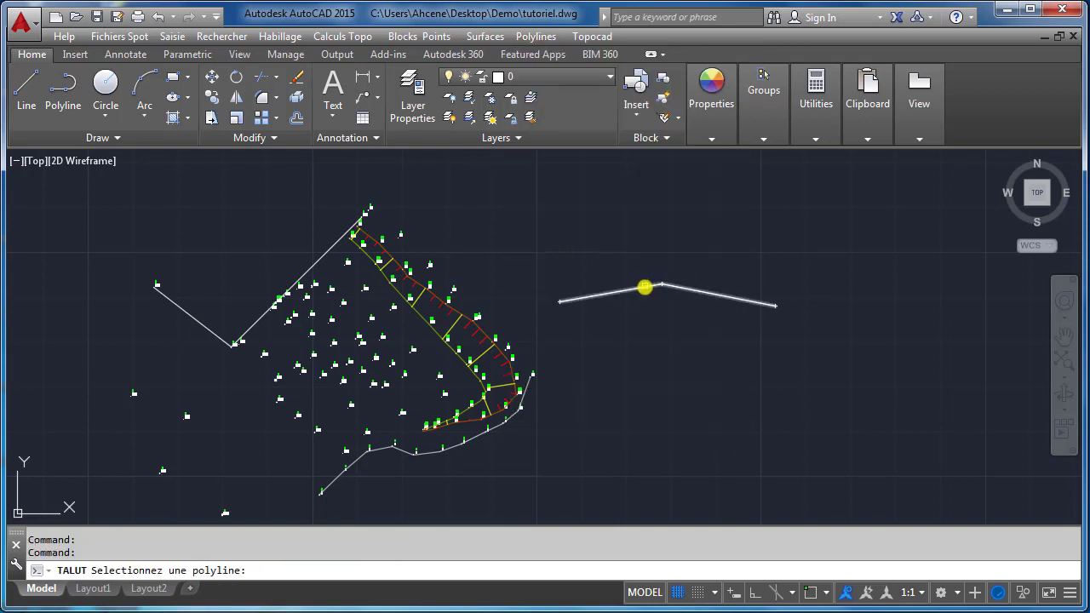
pyautogui.click(644, 288)
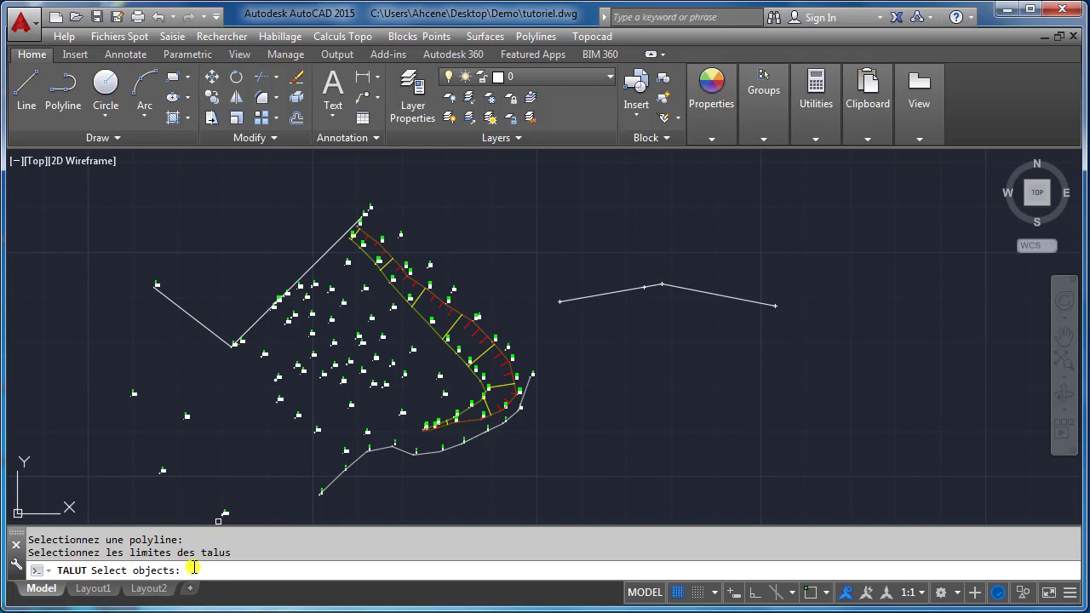
pyautogui.press('Return')
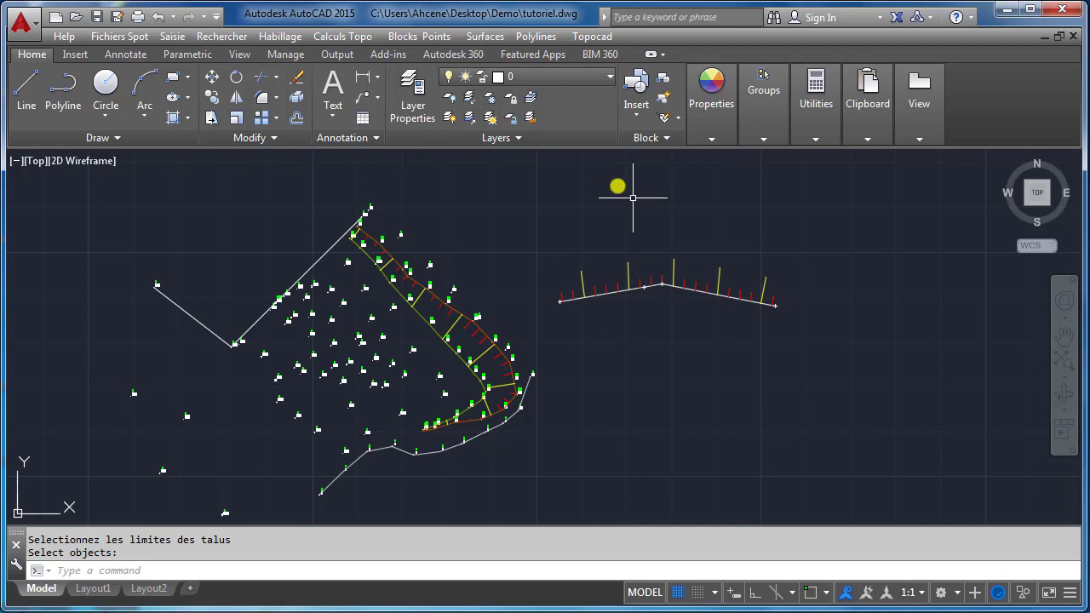
# - Reverse the direction of the peaked polyline with Inverser le sens to flip its slope hatching to the underside
pyautogui.click(535, 37)
pyautogui.click(568, 78)
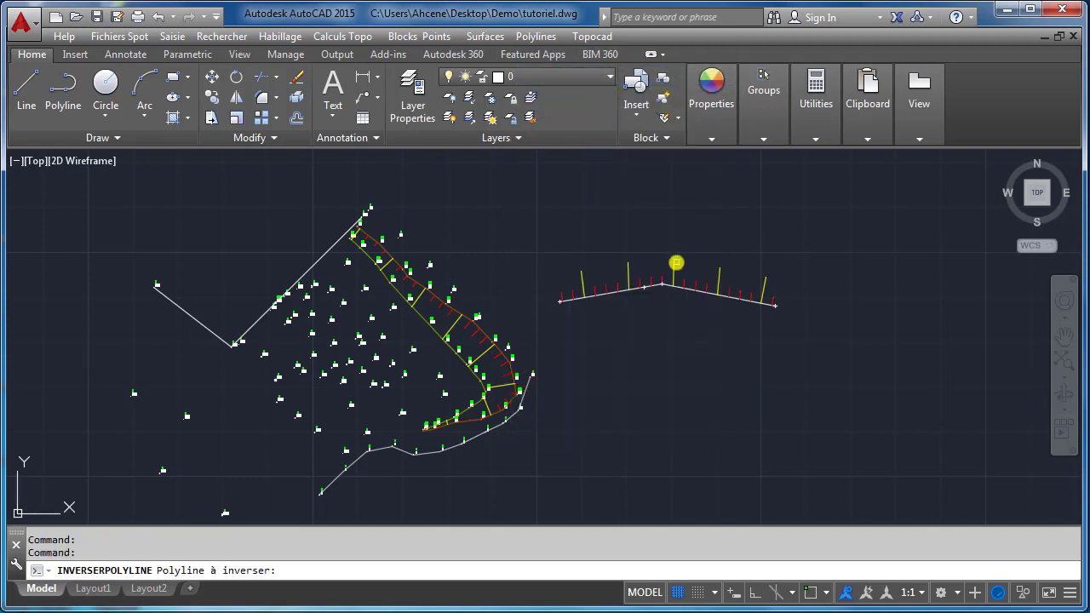
pyautogui.click(653, 287)
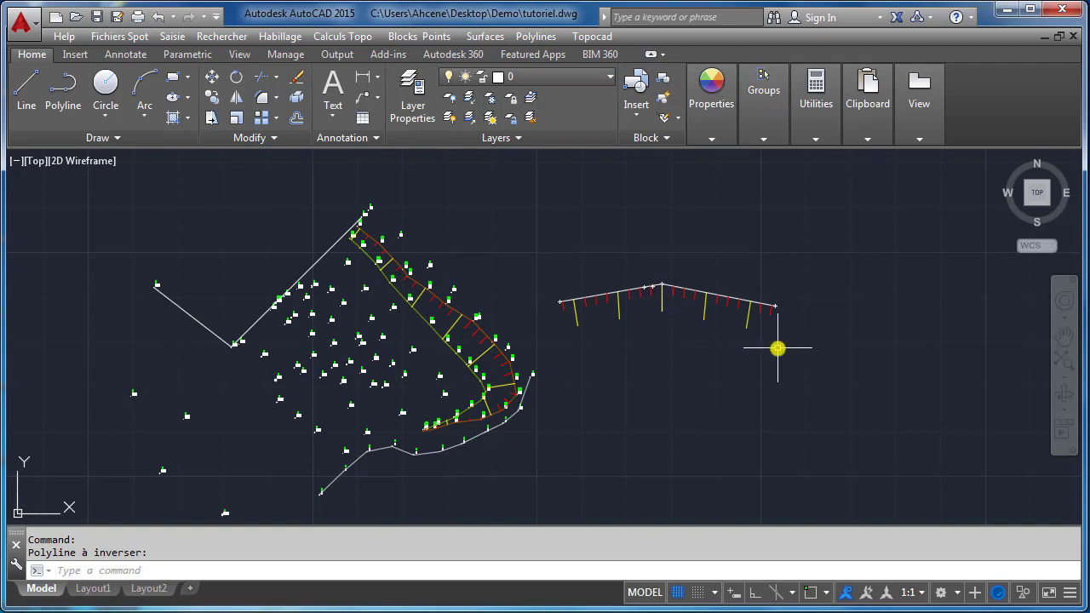
# - Draw another, wider two-segment peaked polyline in the empty area east of the hatched example
pyautogui.moveTo(727, 365); pyautogui.dragTo(557, 355, button='middle')
pyautogui.scroll(-2, 563, 357)
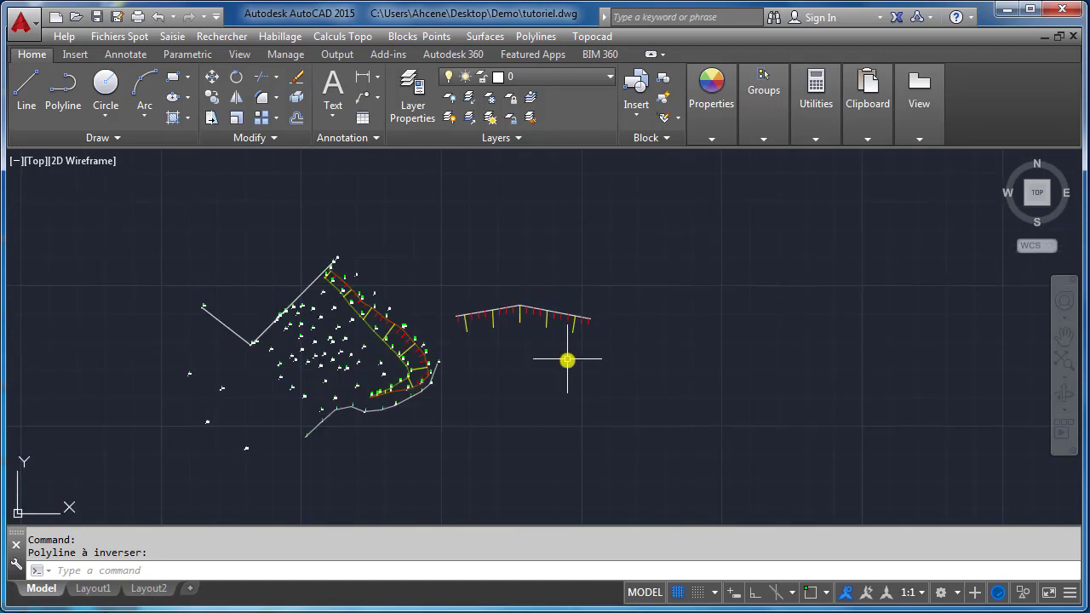
pyautogui.click(62, 83)
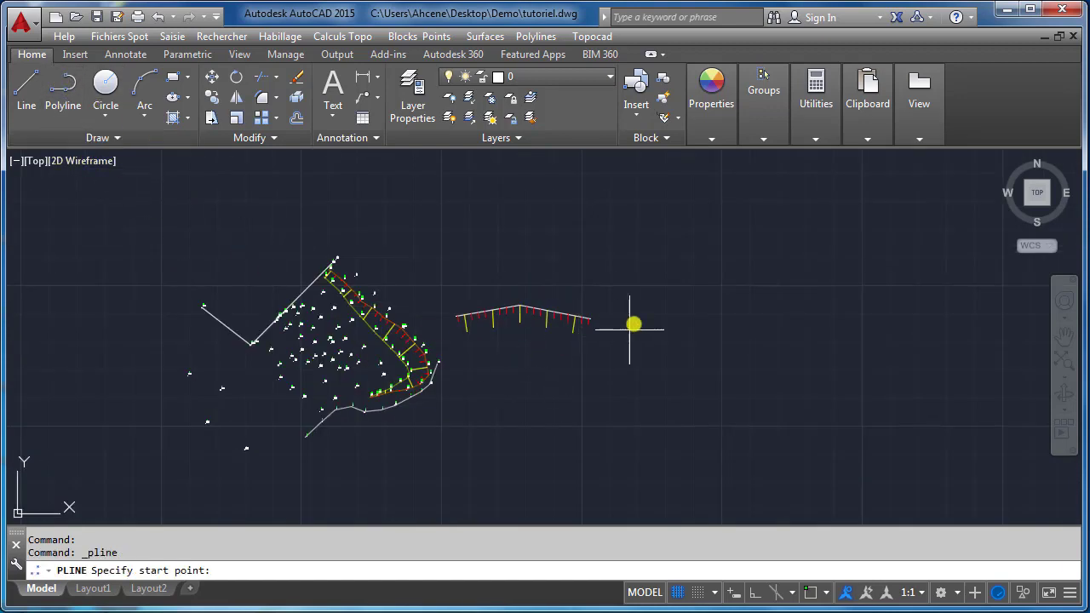
pyautogui.click(637, 309)
pyautogui.click(770, 296)
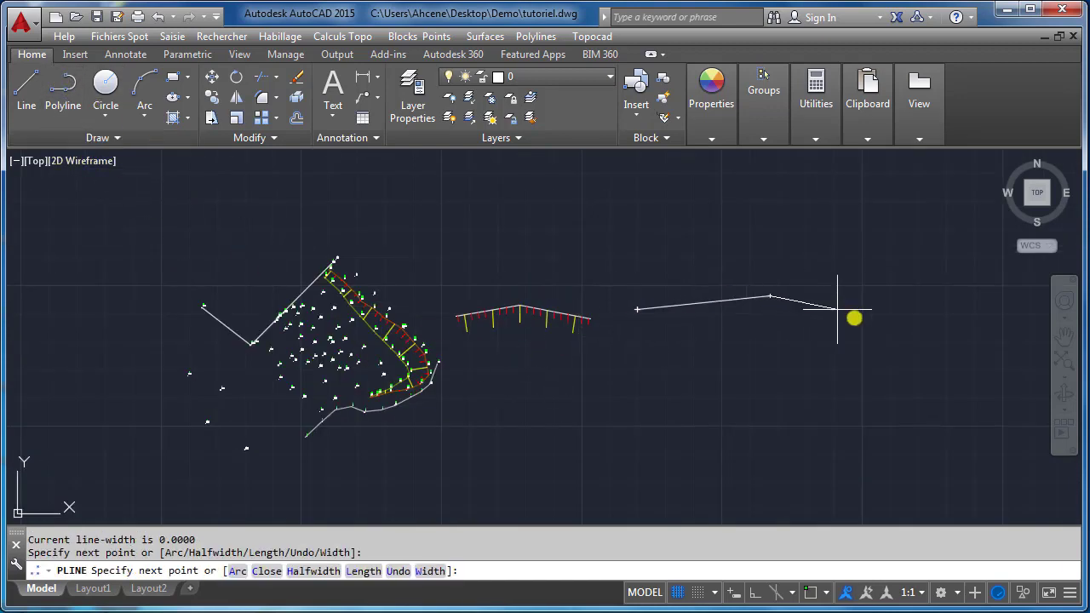
pyautogui.click(888, 312)
pyautogui.press('Return')
# - Draw a nearly horizontal single-segment polyline just below the wide peaked polyline
pyautogui.press('Return')
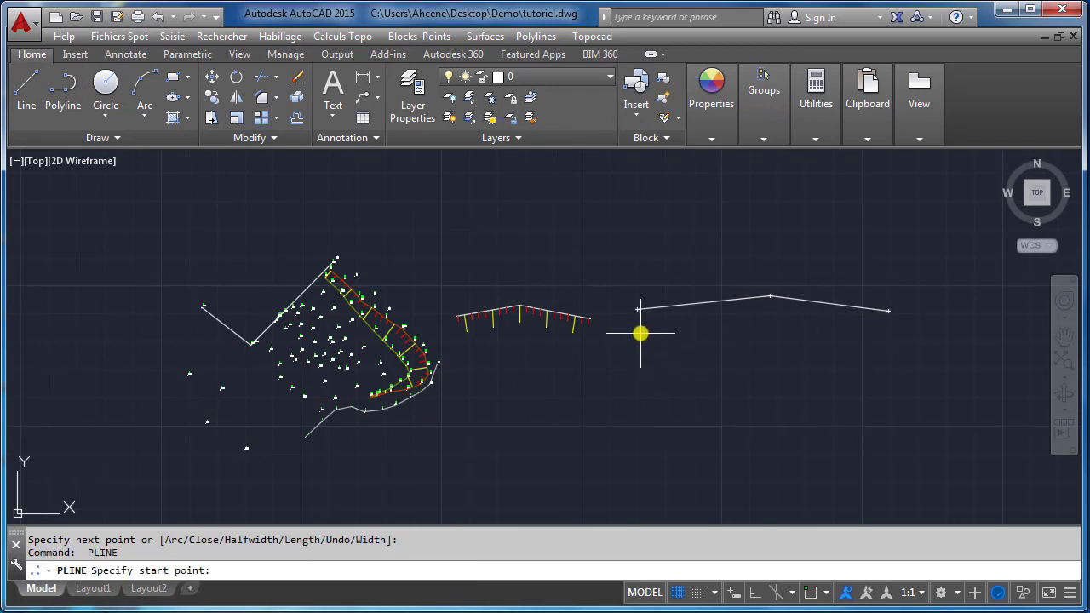
pyautogui.click(640, 332)
pyautogui.click(897, 334)
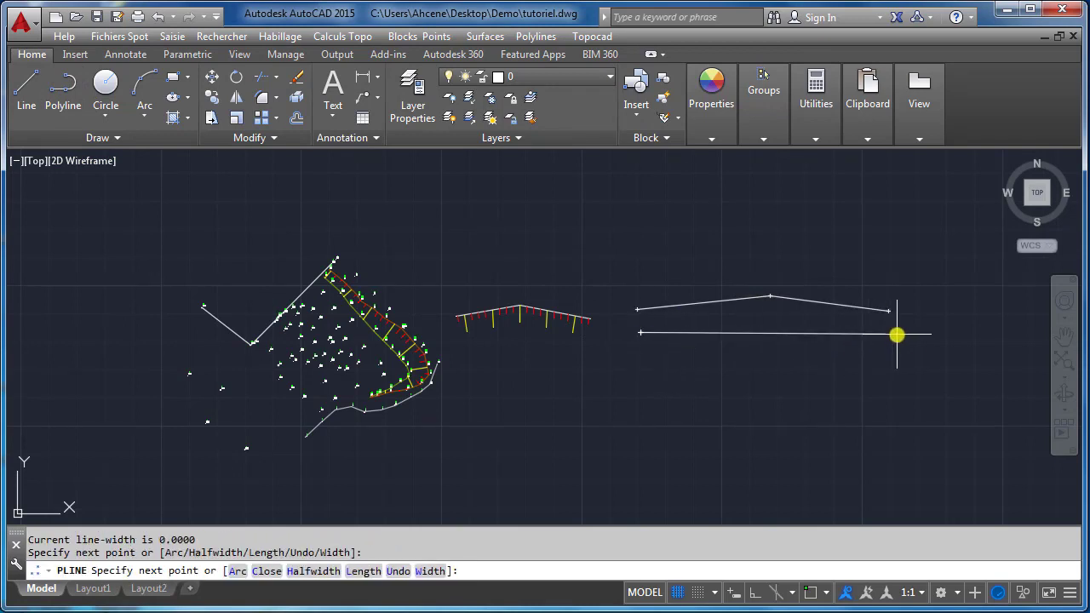
pyautogui.press('Return')
# - Draw a two-segment V-shaped polyline below the straight one, spanning about the same width
pyautogui.press('Return')
pyautogui.click(628, 360)
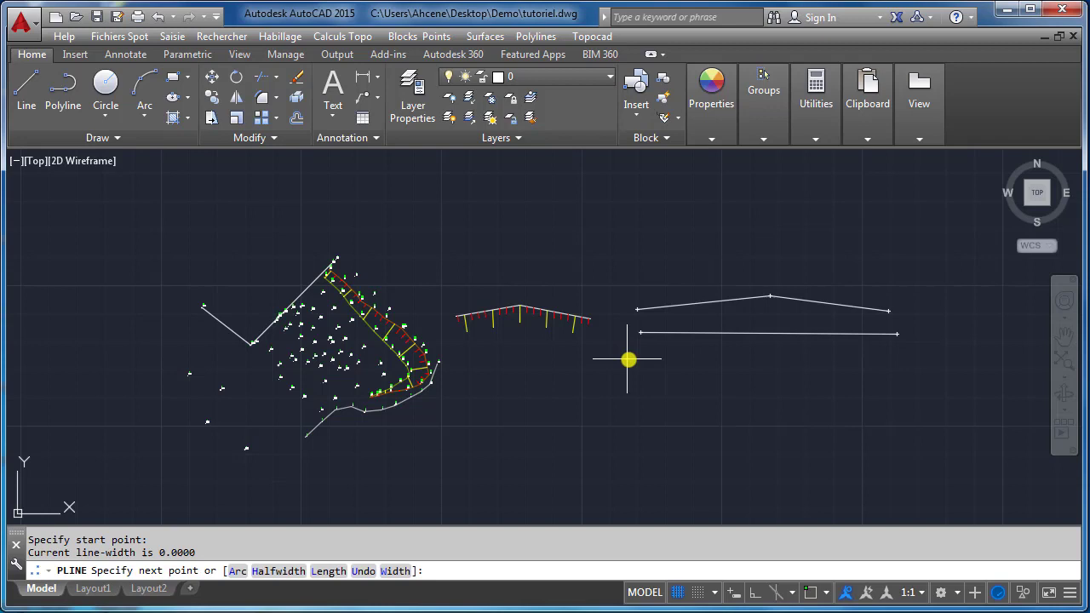
pyautogui.click(772, 393)
pyautogui.click(908, 372)
pyautogui.press('Return')
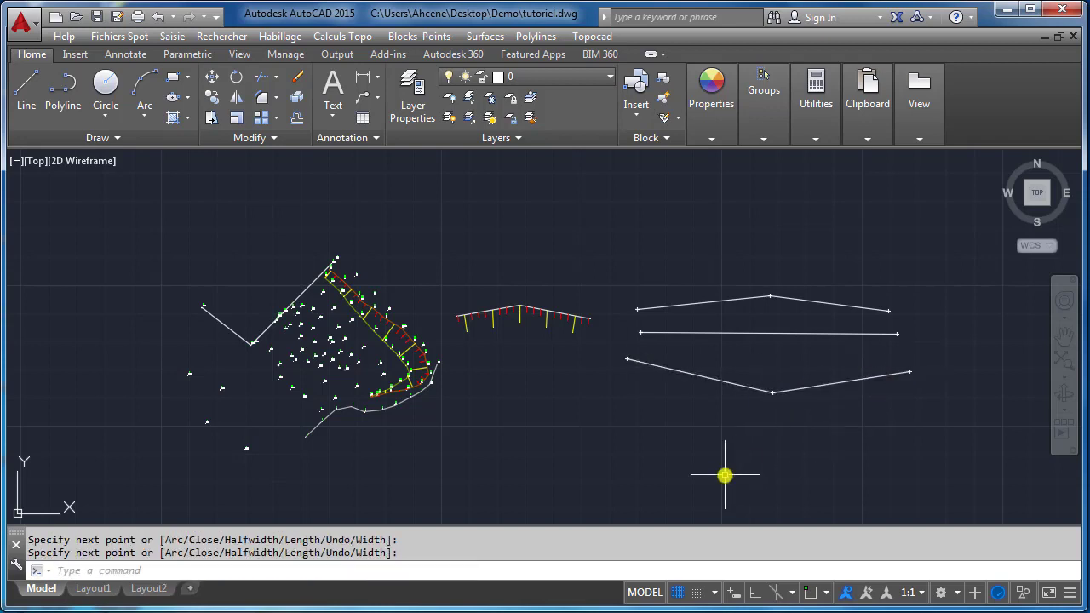
# - Assign the upper and lower of the three new polylines to the Bas_talus layer and clear the selection
pyautogui.click(736, 301)
pyautogui.click(723, 385)
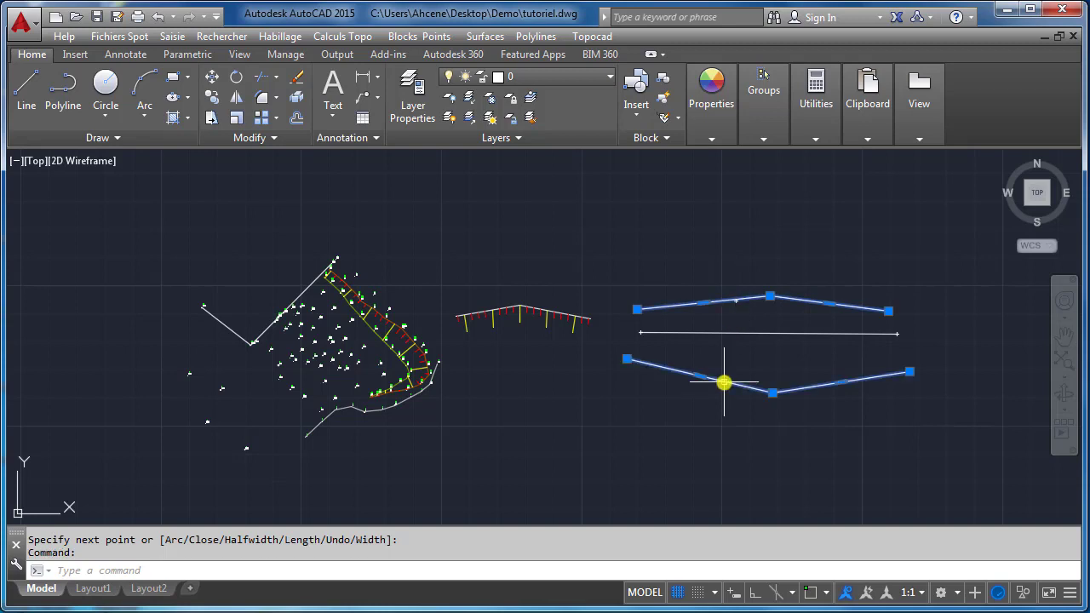
pyautogui.click(503, 78)
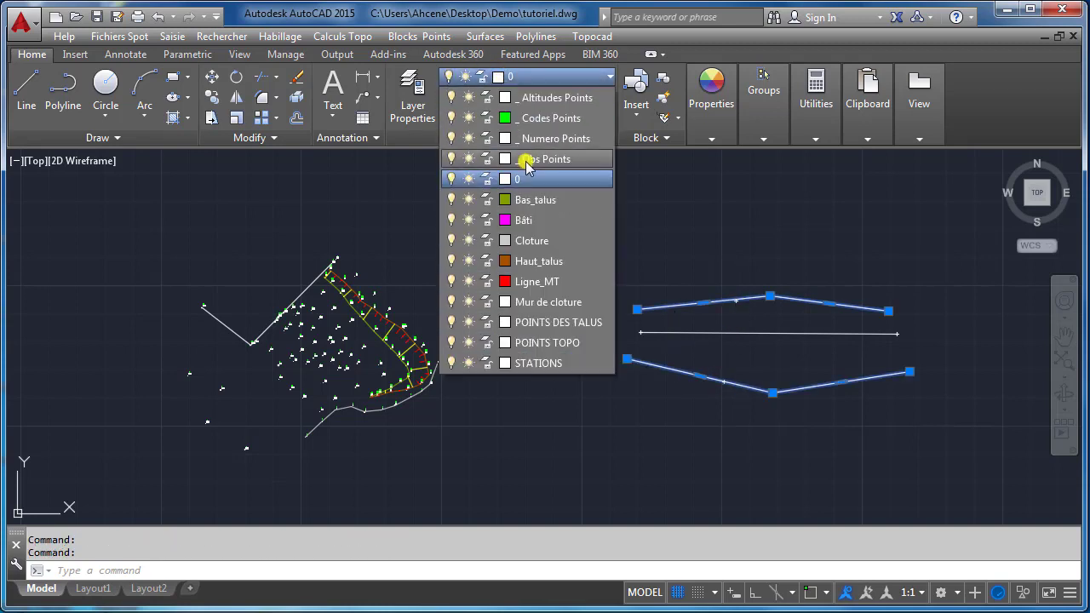
pyautogui.click(525, 198)
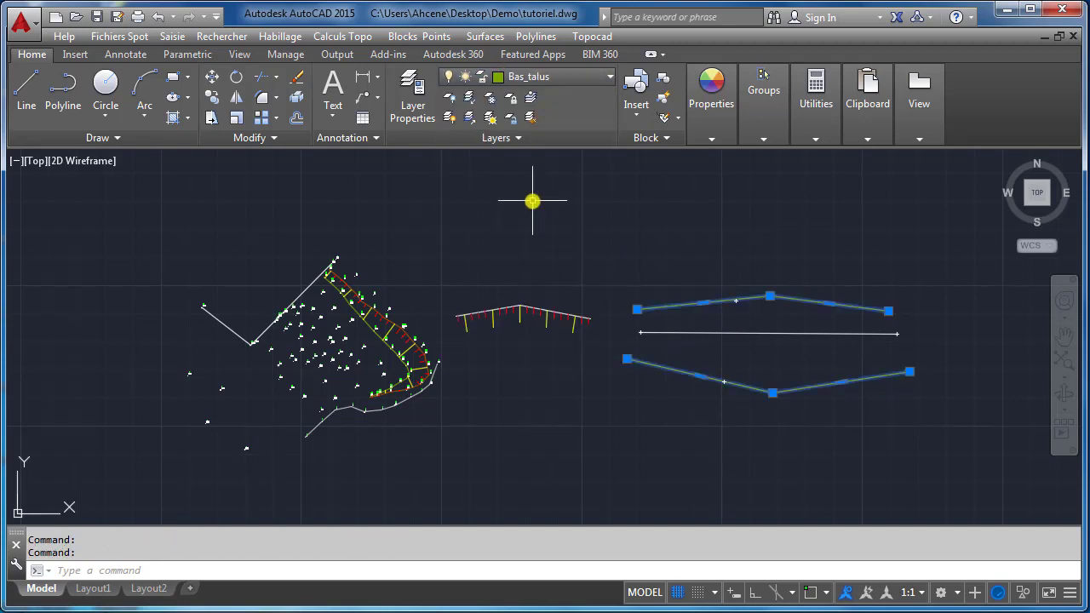
pyautogui.press('Escape')
# - Assign the straight middle polyline to the Haut_talus layer and clear the selection
pyautogui.click(713, 332)
pyautogui.click(709, 332)
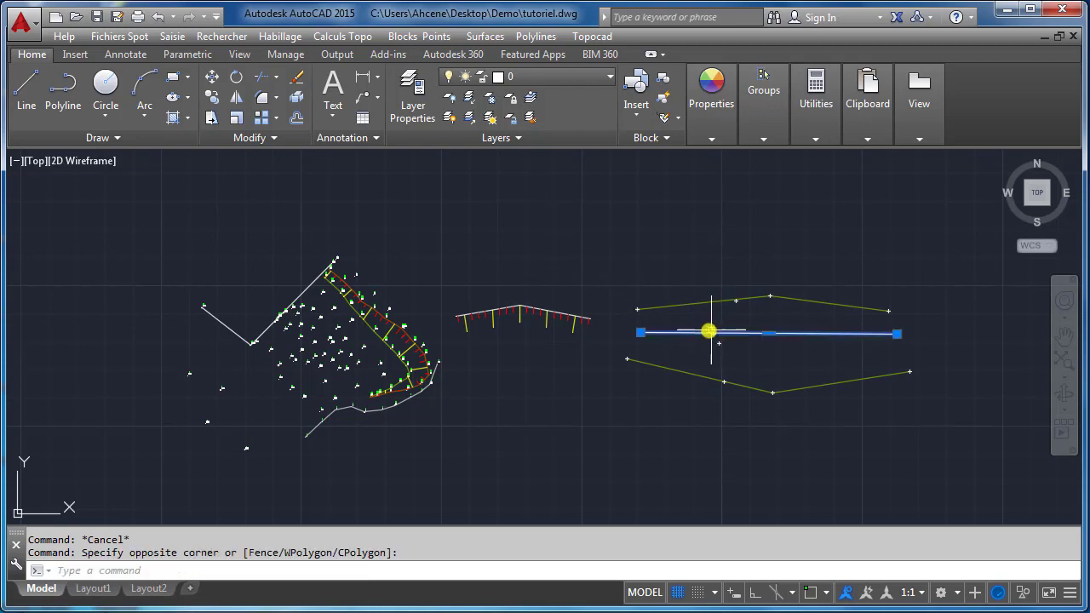
pyautogui.click(551, 77)
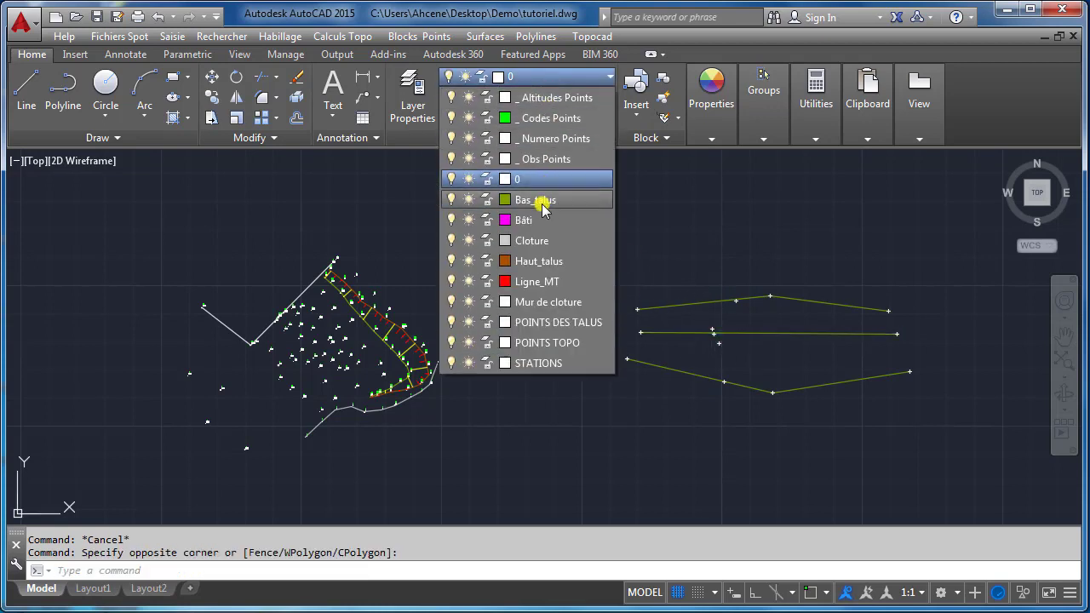
pyautogui.click(539, 261)
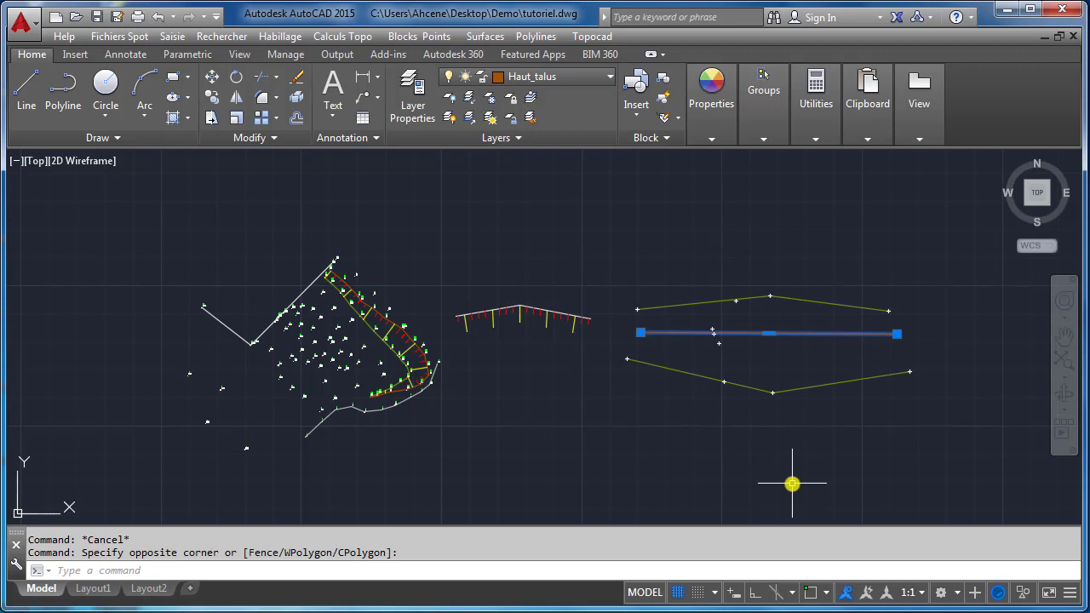
pyautogui.press('Escape')
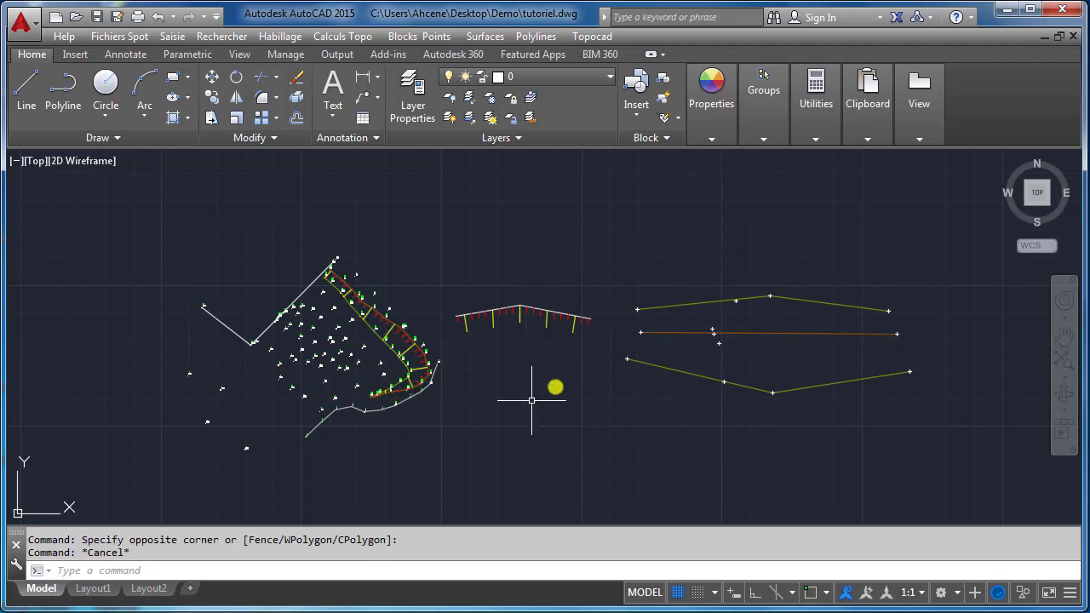
# - Generate slope hatching with Talus on the middle Haut_talus polyline, using both the upper and lower Bas_talus polylines as slope limits
pyautogui.click(548, 40)
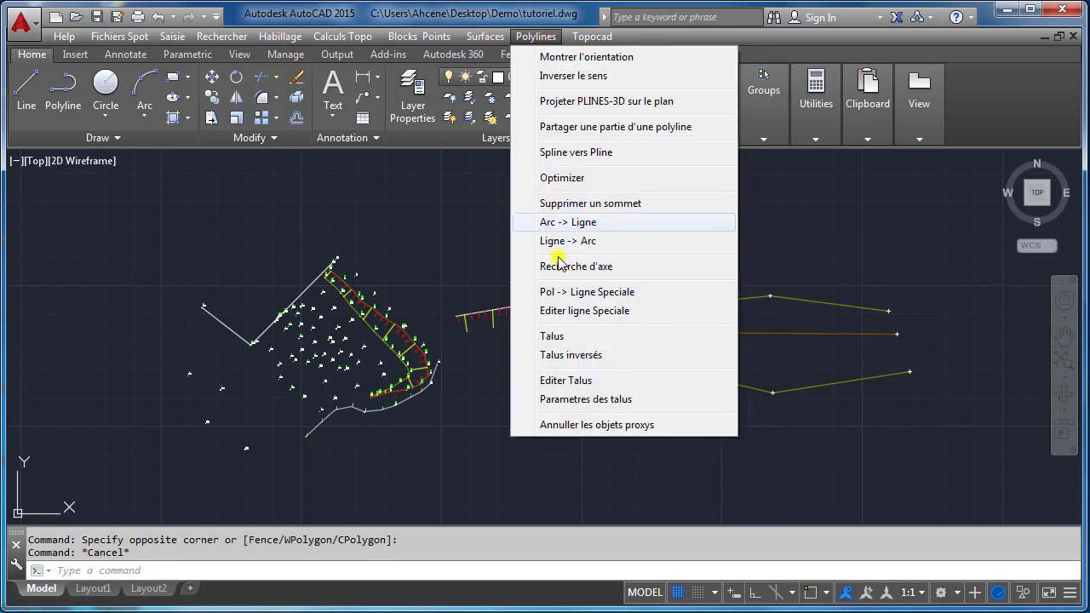
pyautogui.click(568, 339)
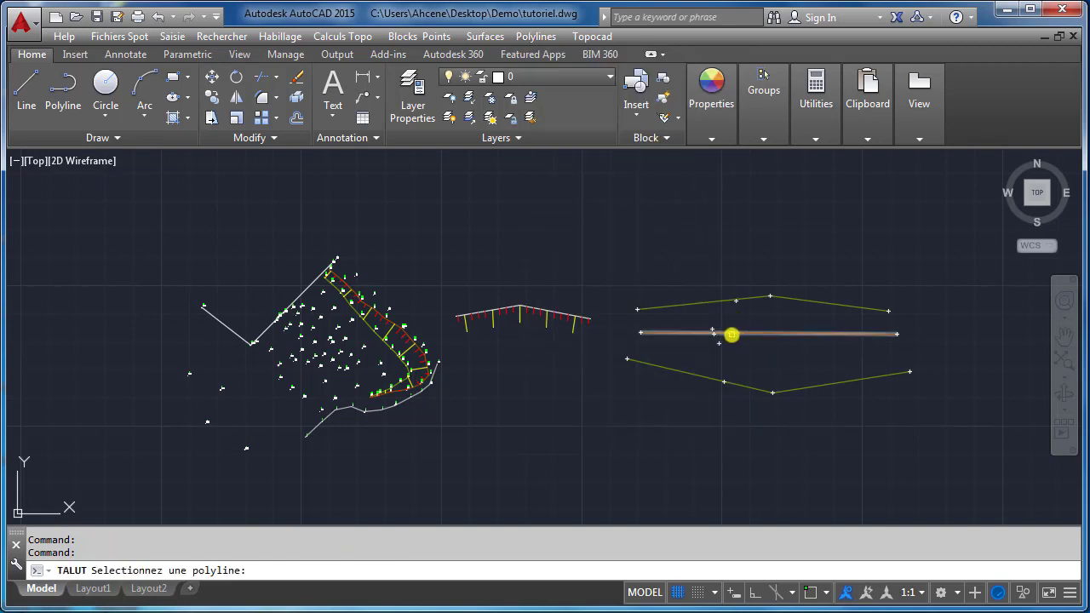
pyautogui.click(732, 335)
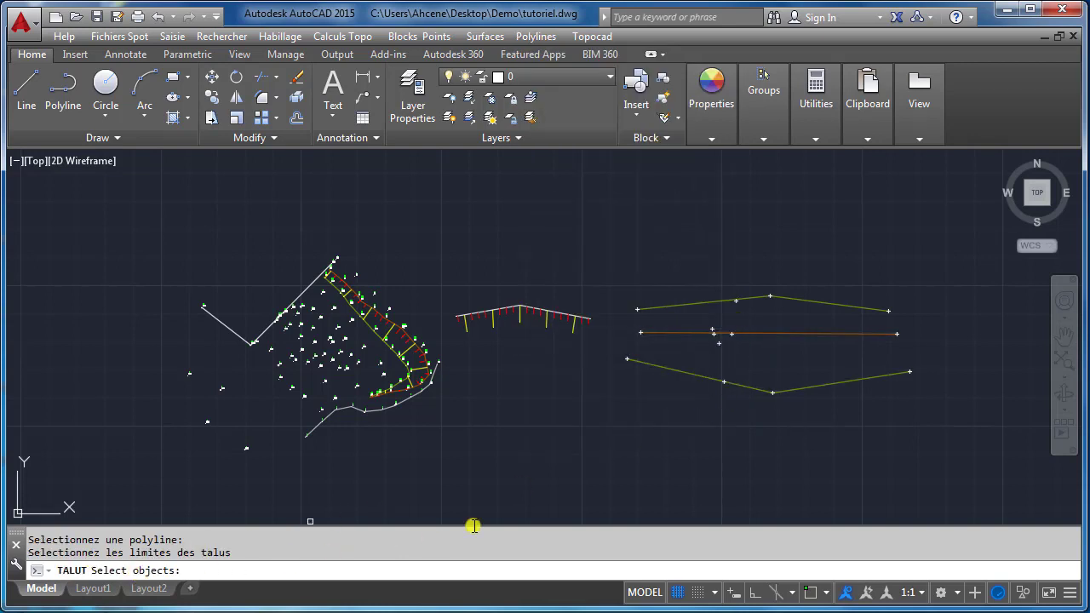
pyautogui.click(742, 299)
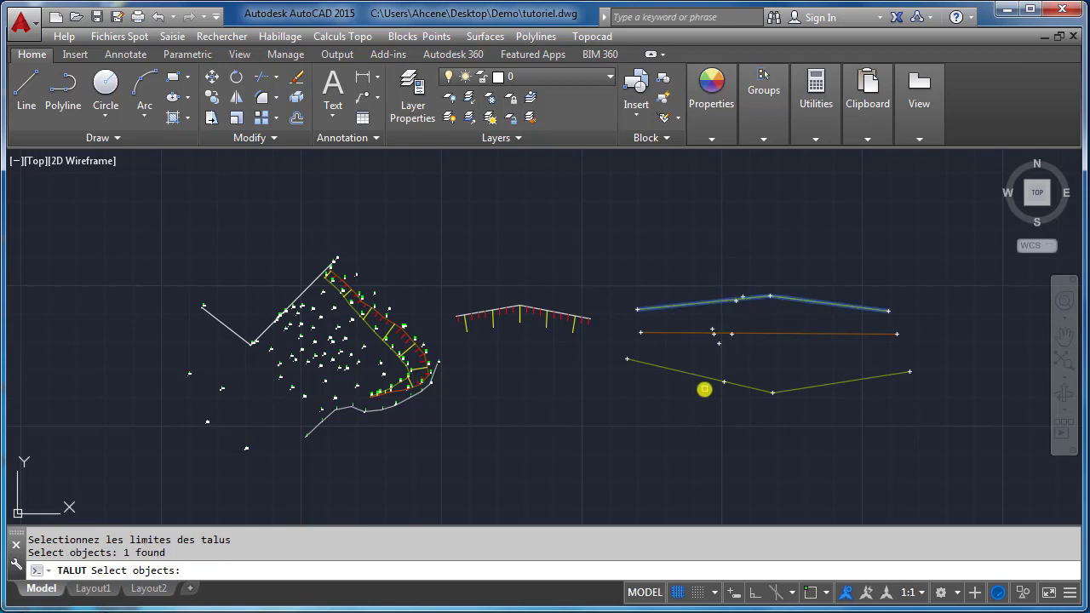
pyautogui.click(708, 380)
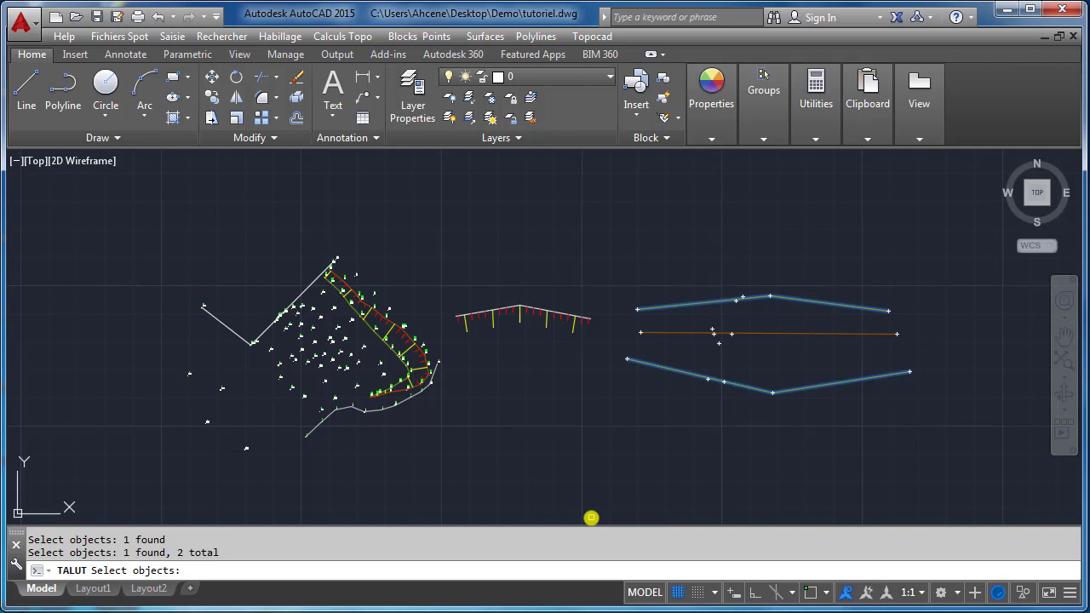
pyautogui.press('Return')
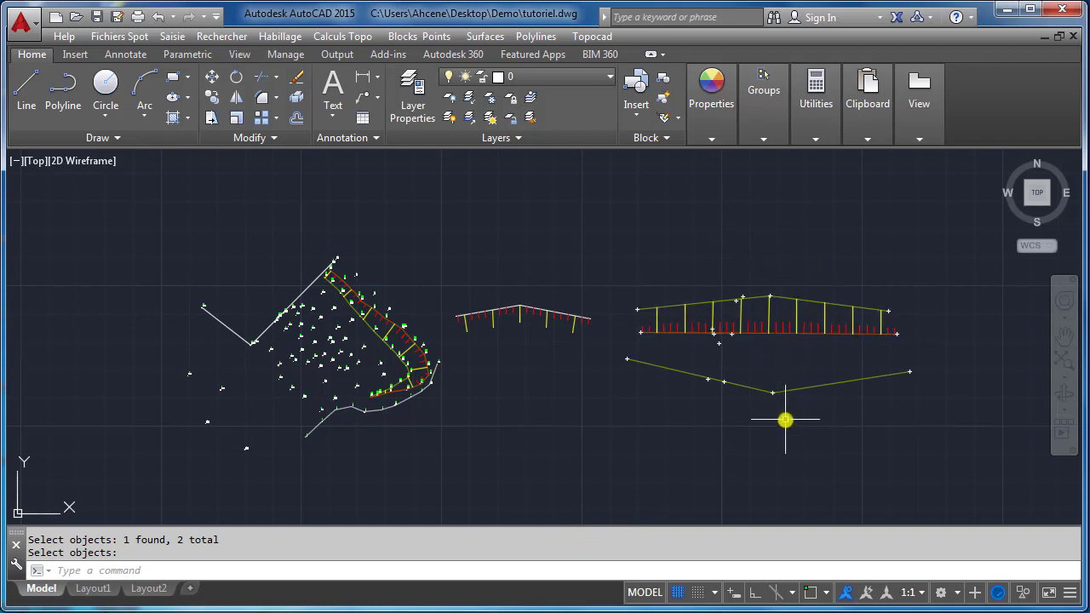
# - Edit the talus on the straight Haut_talus polyline to enable "Taluter de part et d'autre" so it hatches both sides
pyautogui.click(548, 39)
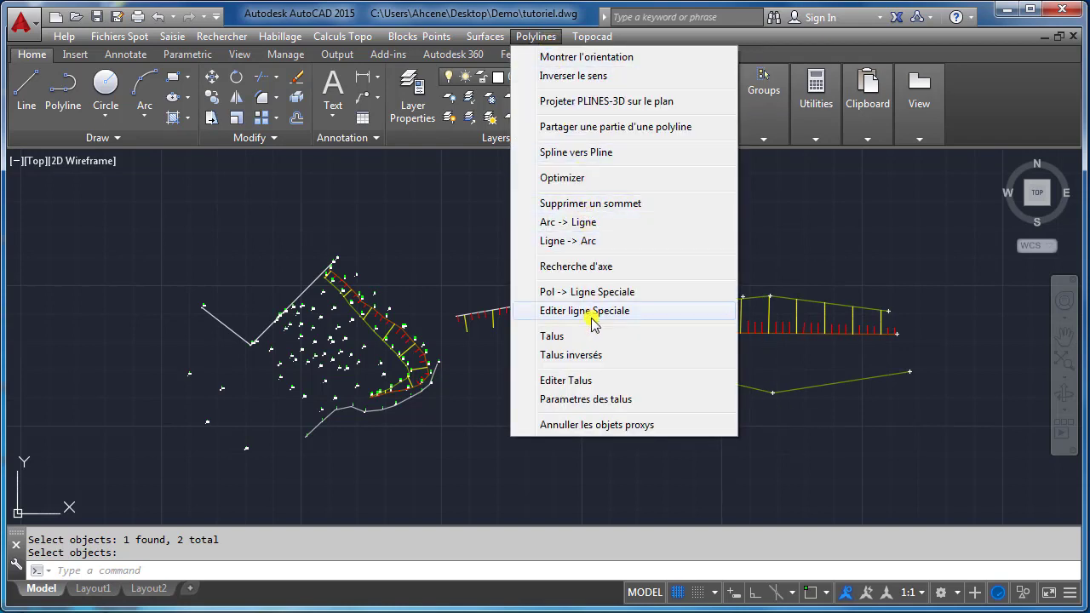
pyautogui.click(595, 380)
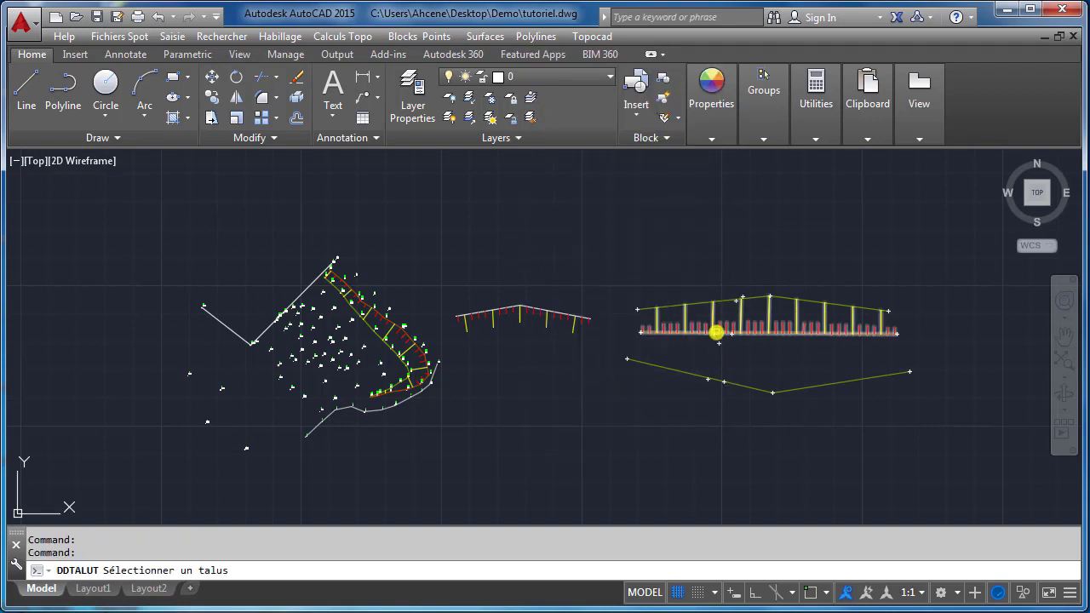
pyautogui.click(716, 332)
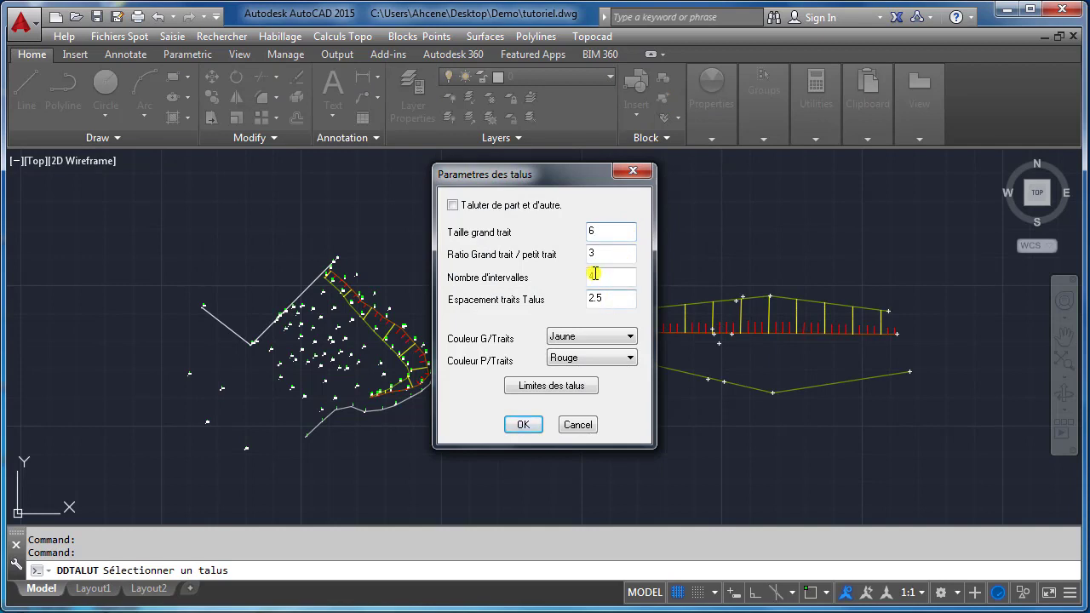
pyautogui.click(454, 205)
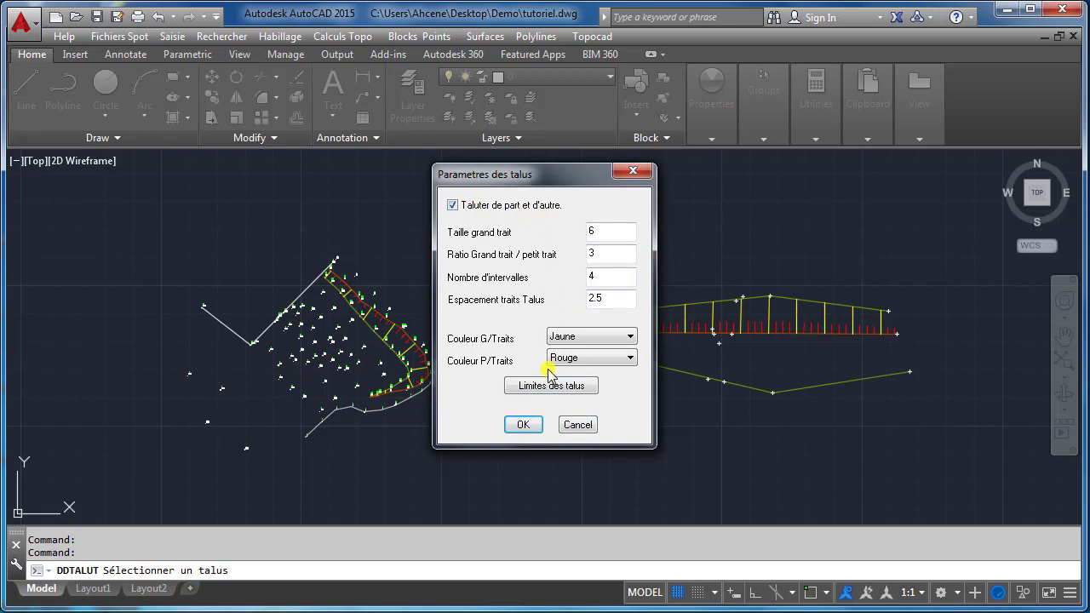
pyautogui.click(523, 425)
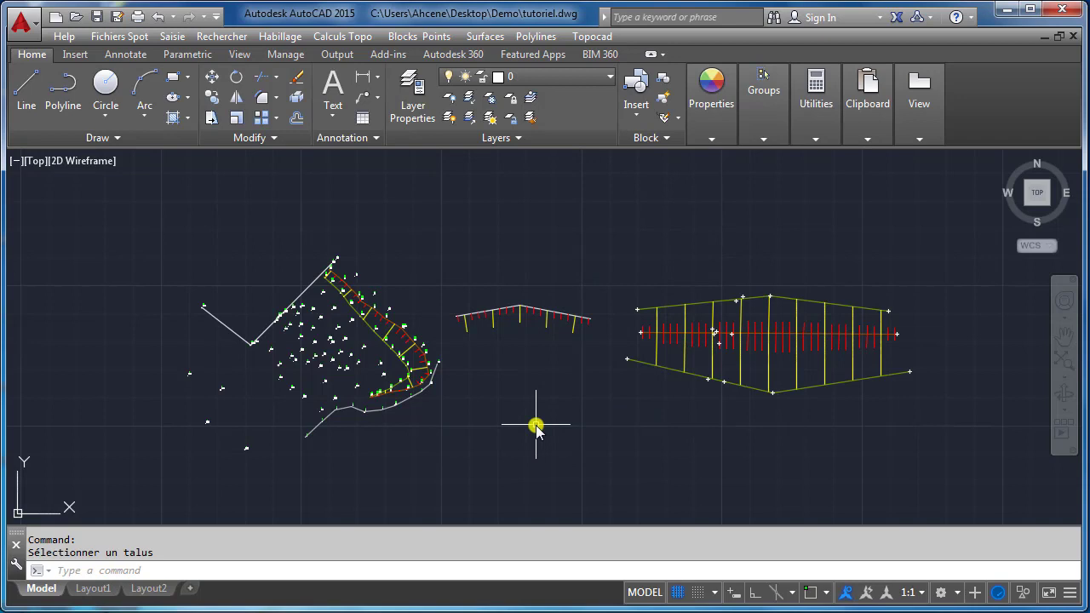
# - Stretch the lower Bas_talus polyline by moving its east end down and its middle vertex down and to the west
pyautogui.click(904, 371)
pyautogui.click(908, 373)
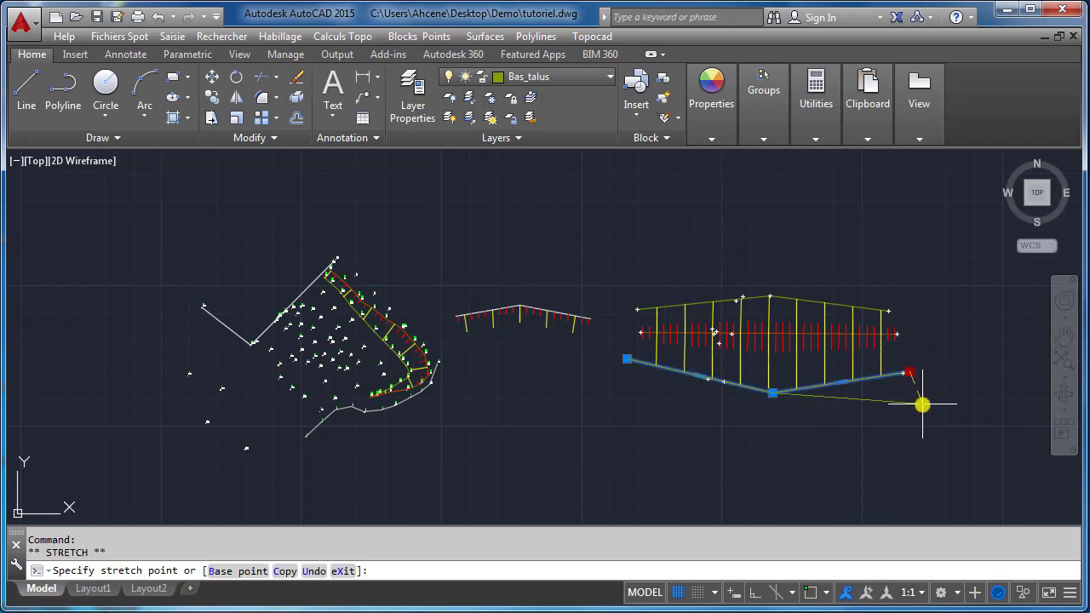
pyautogui.click(923, 405)
pyautogui.click(773, 393)
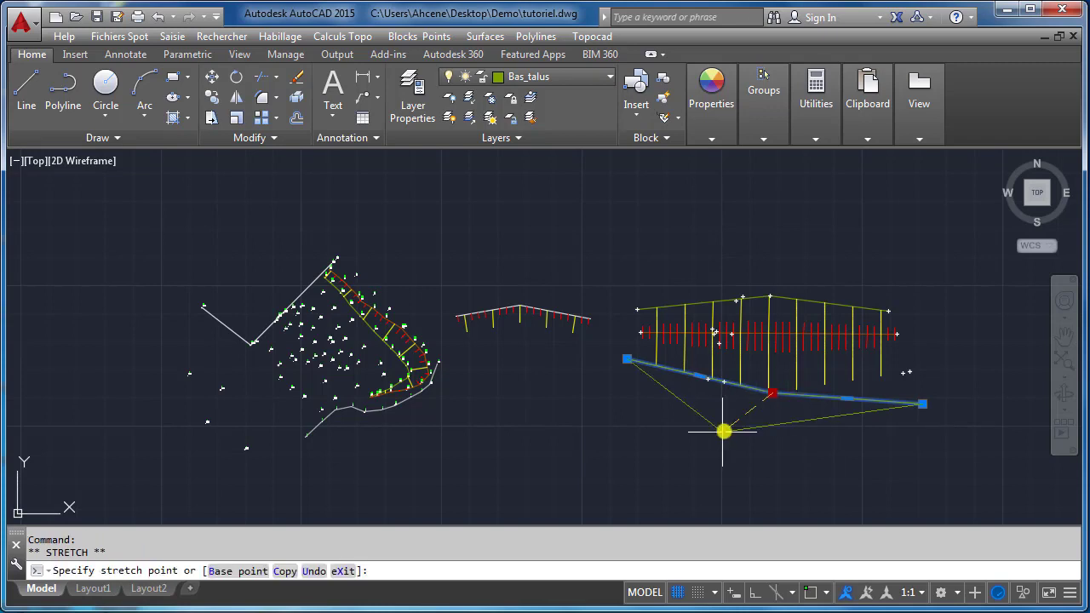
pyautogui.click(736, 416)
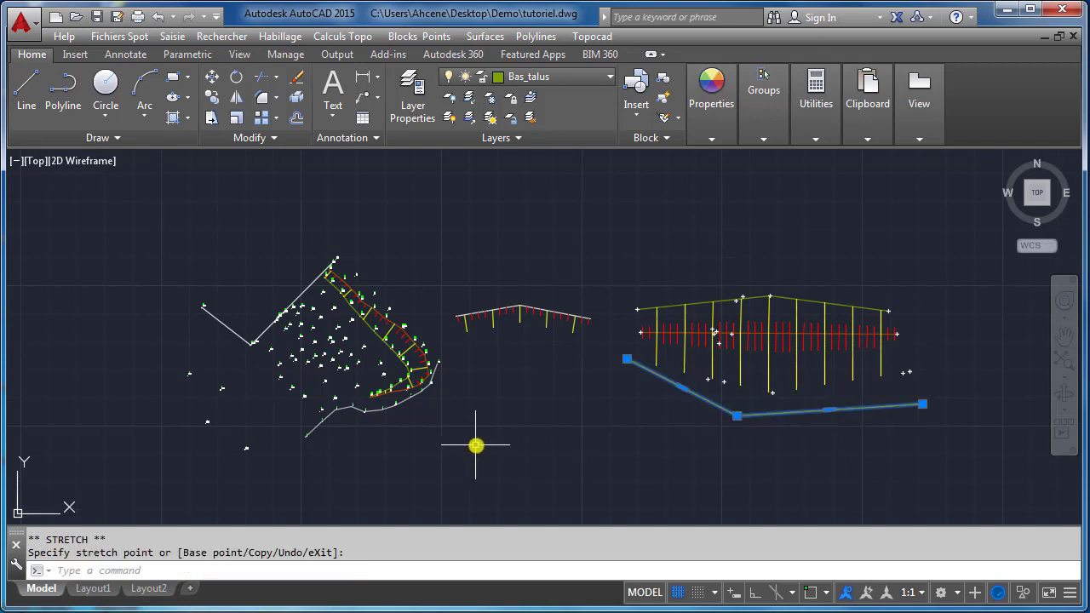
pyautogui.press('Escape')
# - Edit the two-sided talus and reselect the upper and lower Bas_talus polylines as its slope limits
pyautogui.click(536, 36)
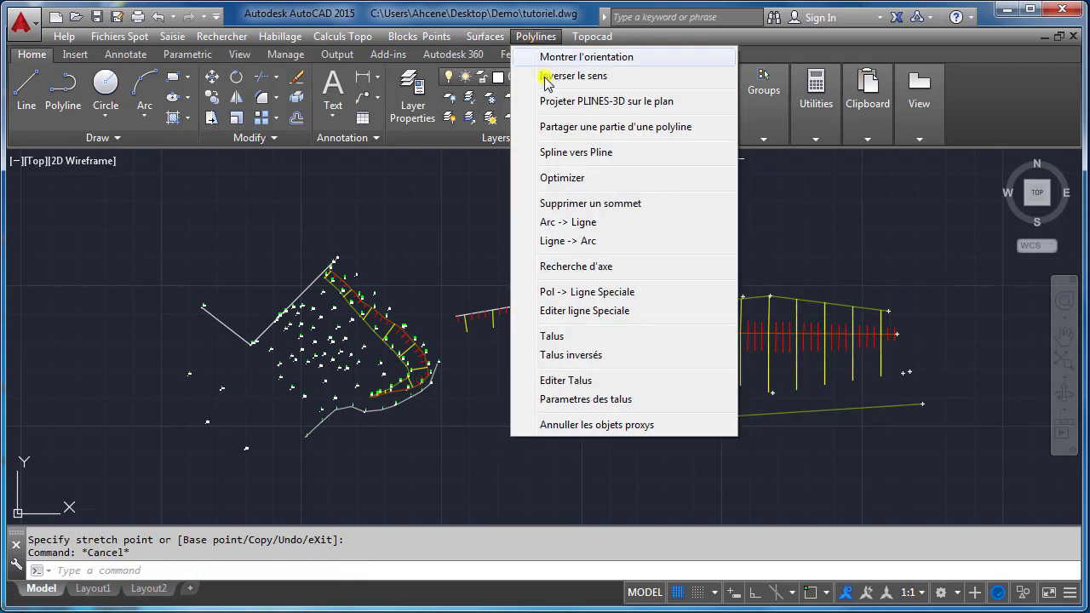
pyautogui.click(573, 380)
pyautogui.click(769, 320)
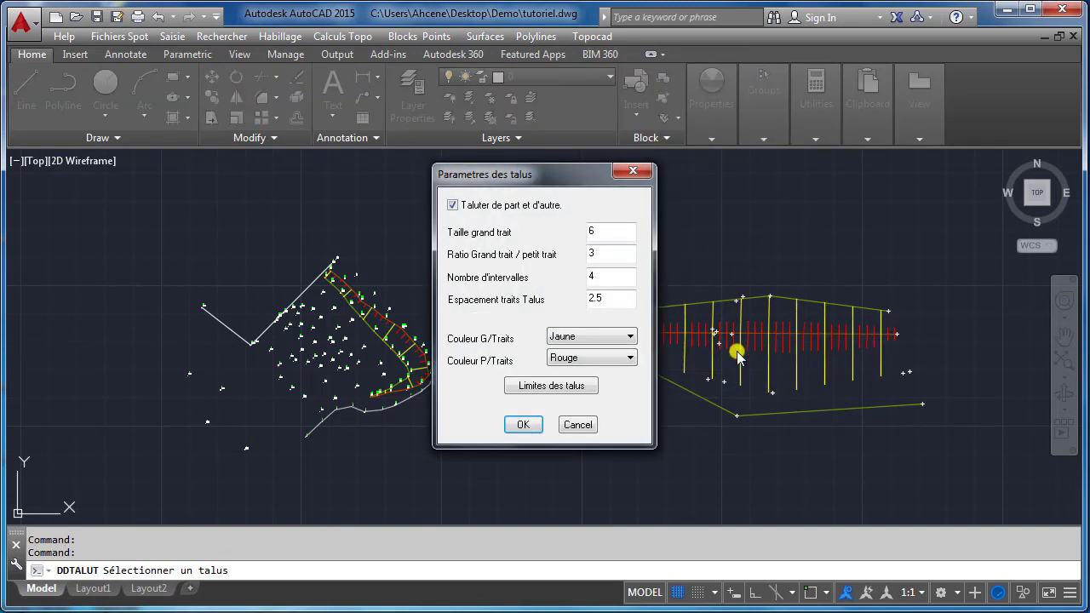
pyautogui.click(573, 390)
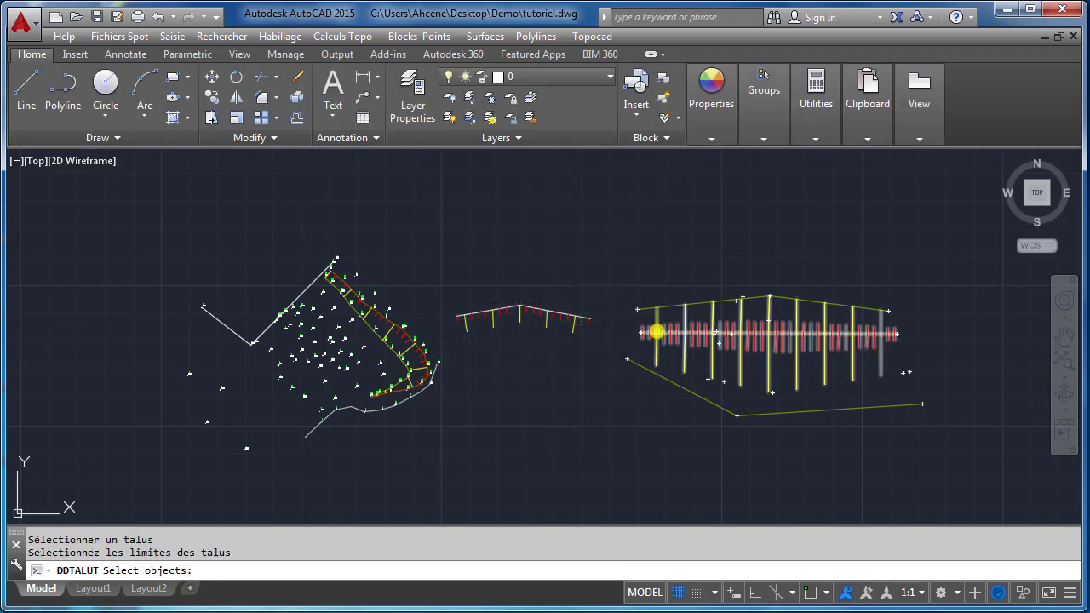
pyautogui.click(681, 308)
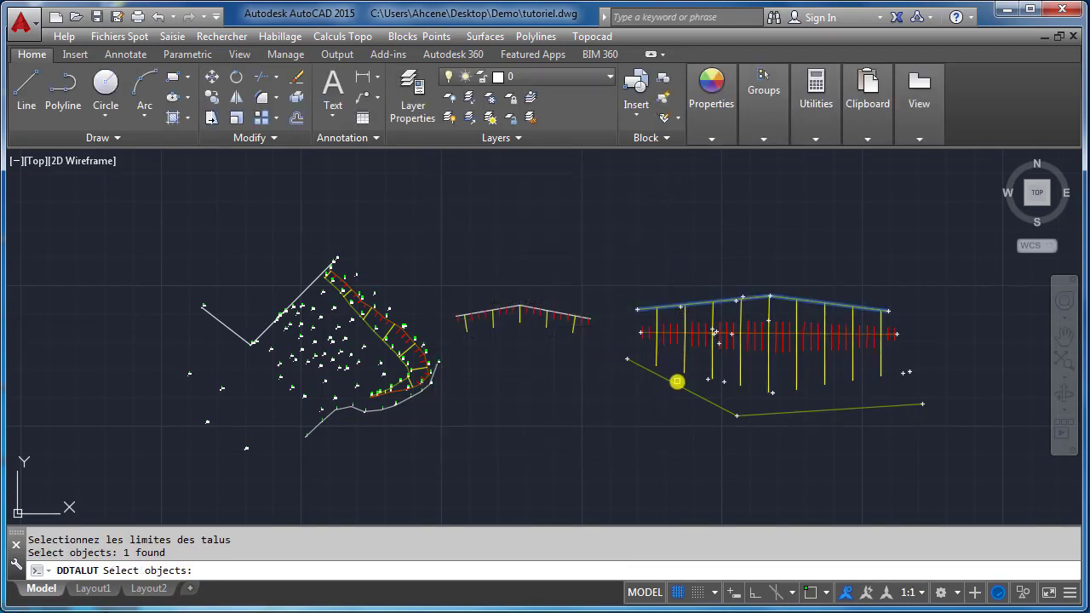
pyautogui.click(673, 385)
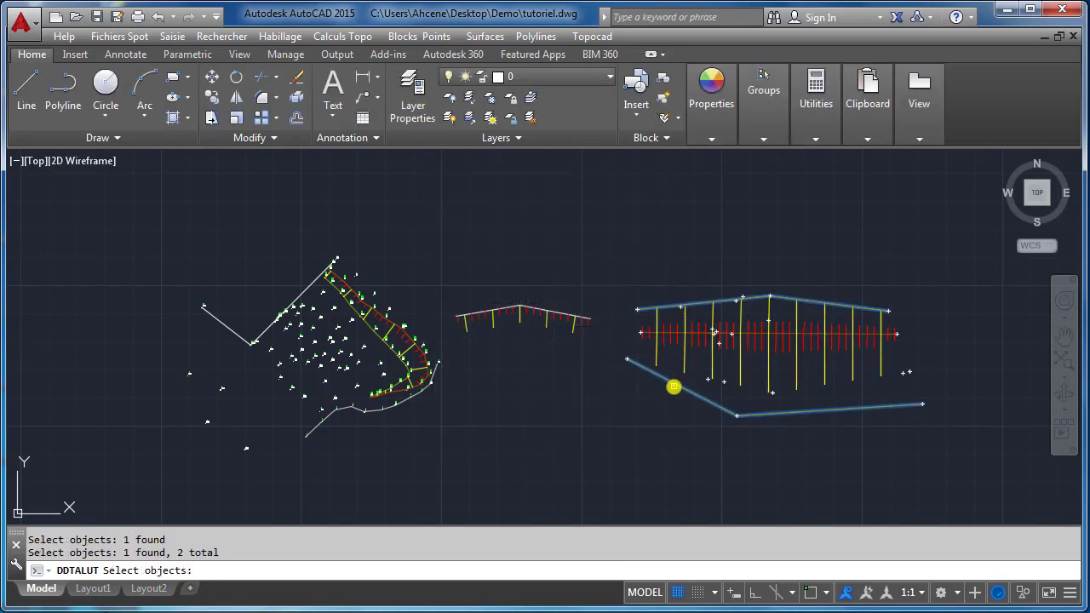
pyautogui.press('Return')
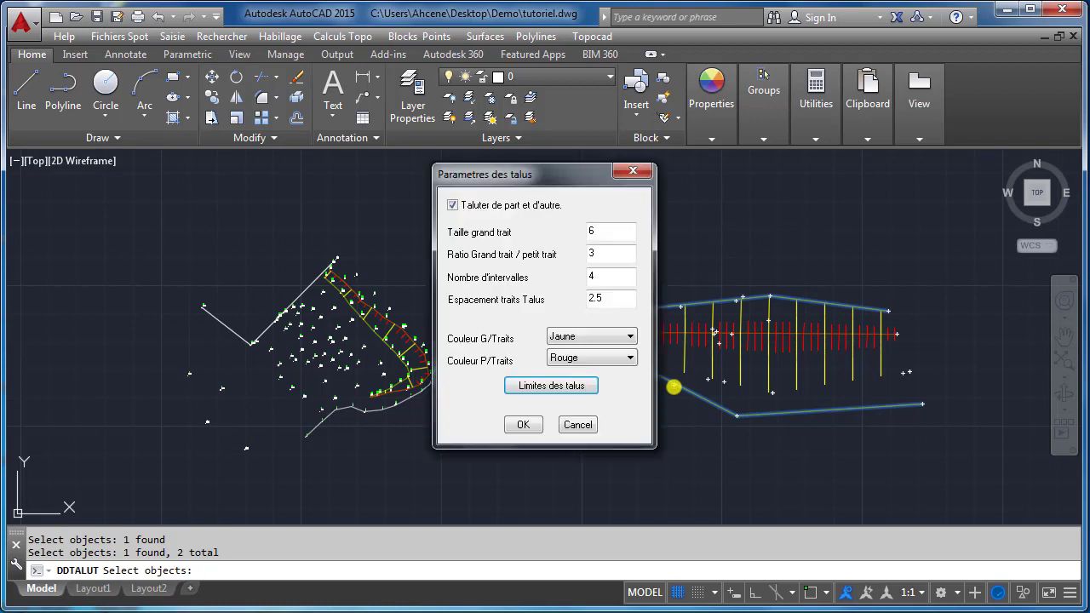
pyautogui.click(523, 424)
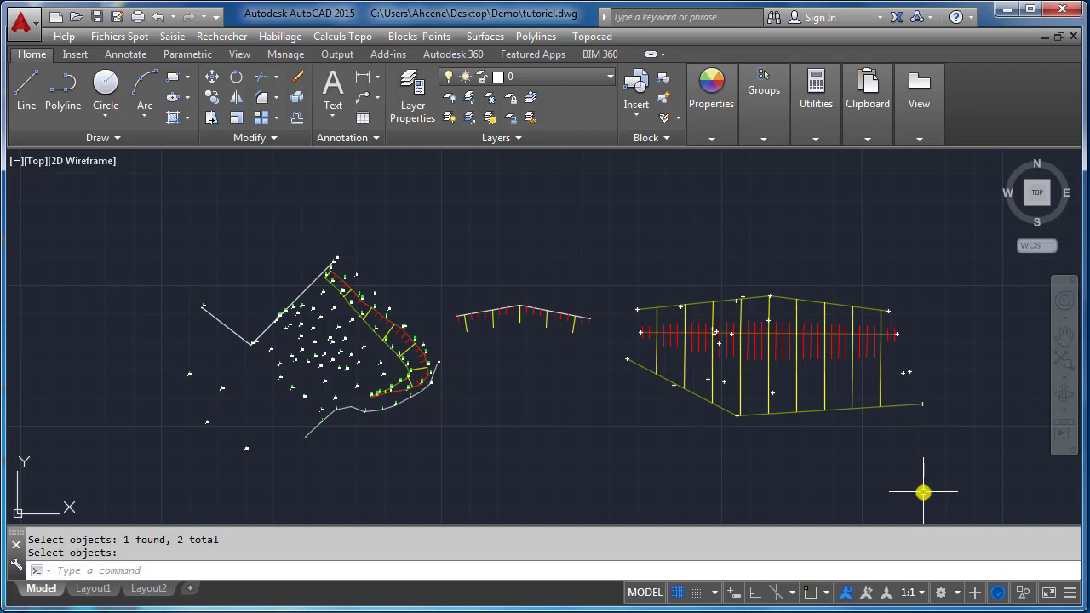
# - Edit the talus on the small roof-shaped polyline, setting both large and small stroke colours to Selon l'entité
pyautogui.click(535, 36)
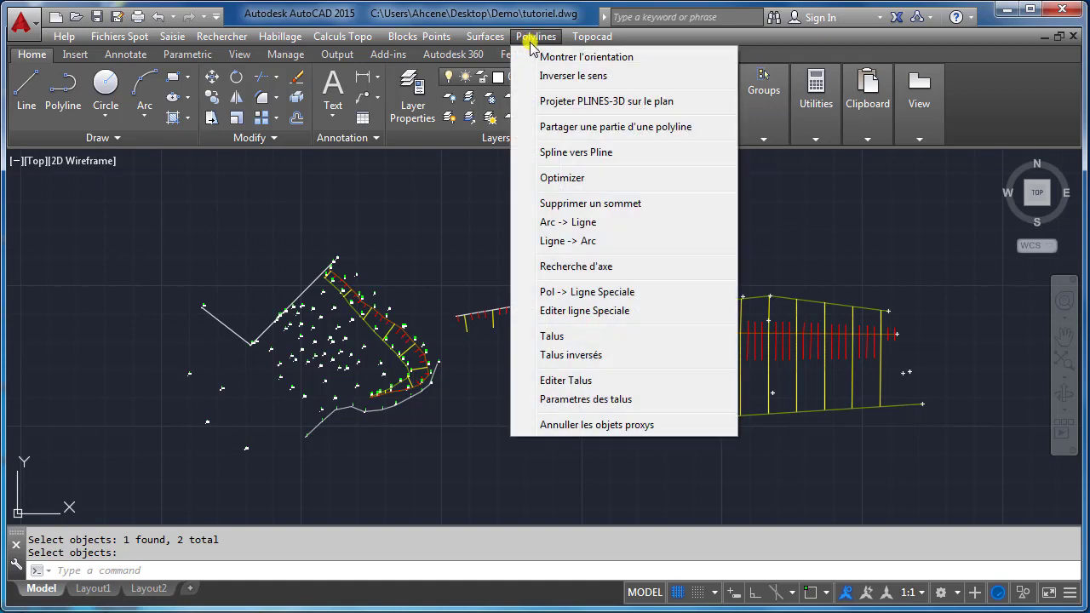
pyautogui.click(633, 381)
pyautogui.click(586, 321)
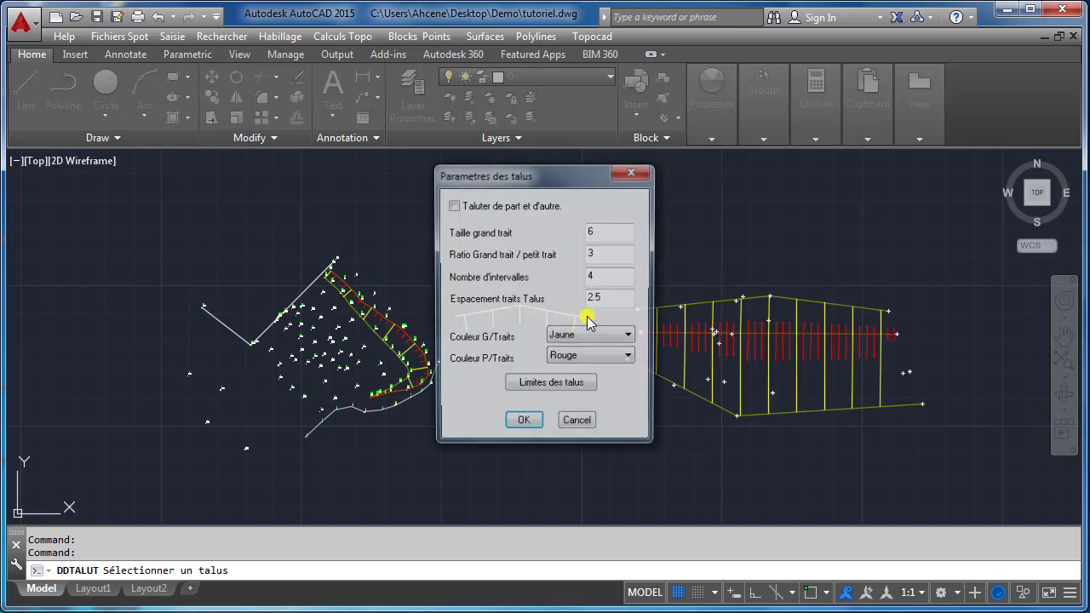
pyautogui.click(602, 335)
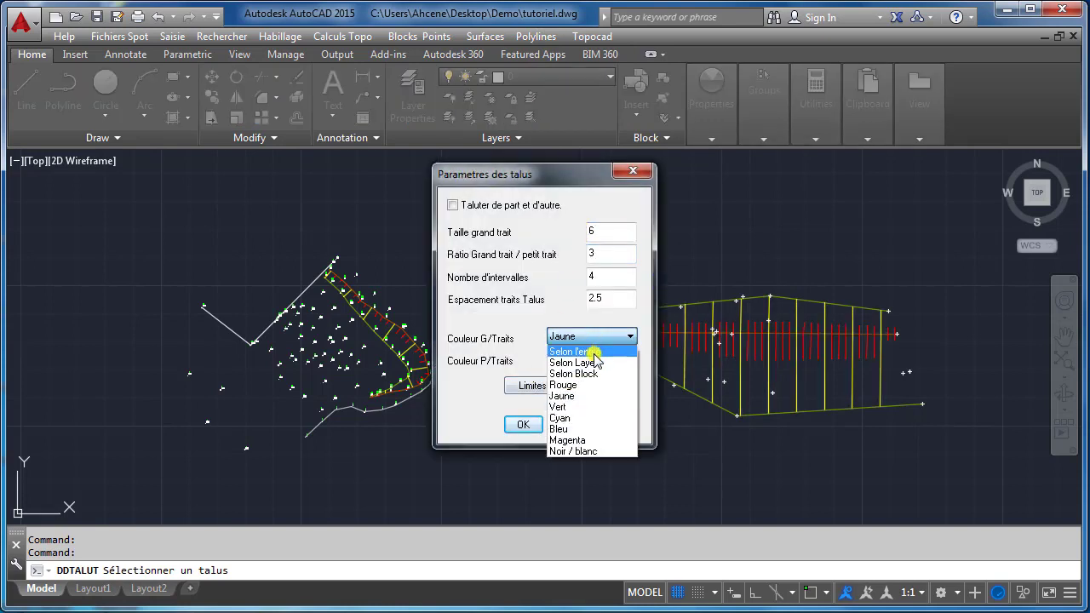
pyautogui.click(595, 342)
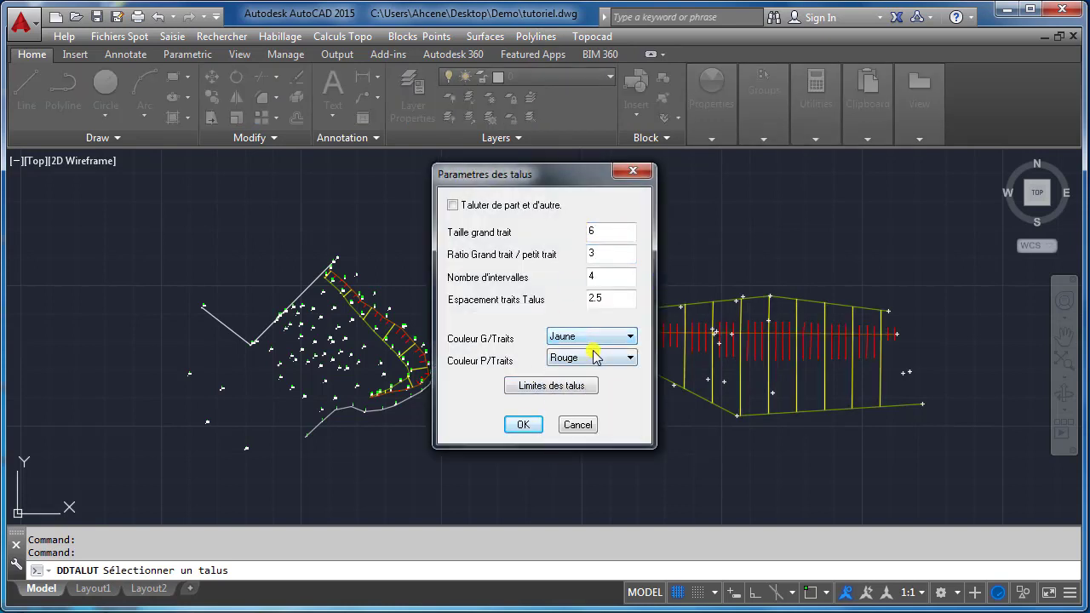
pyautogui.click(591, 339)
pyautogui.click(587, 346)
pyautogui.click(586, 358)
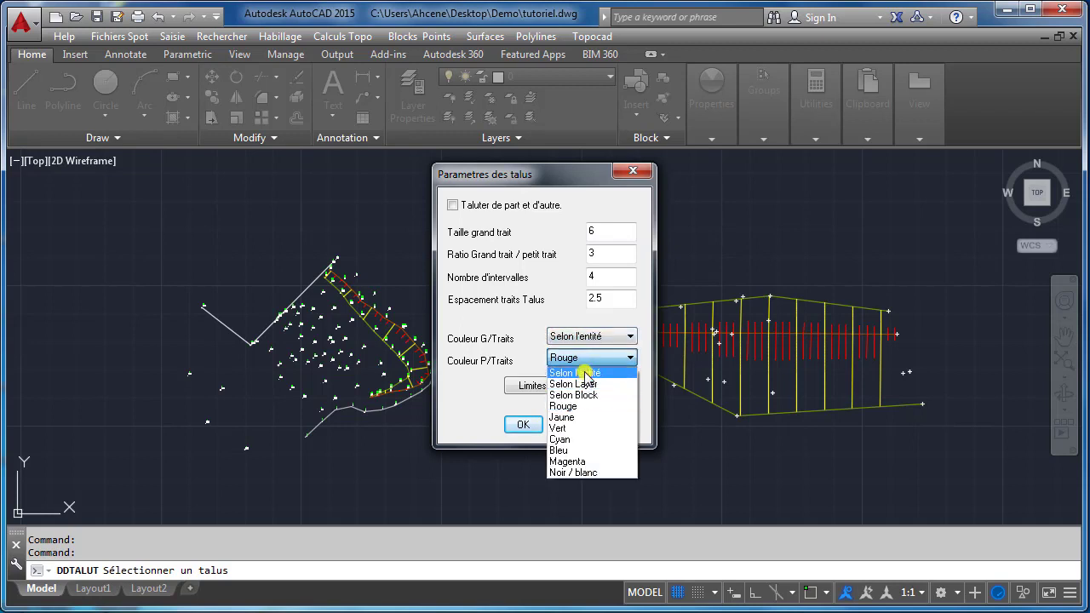
pyautogui.click(586, 372)
pyautogui.click(526, 425)
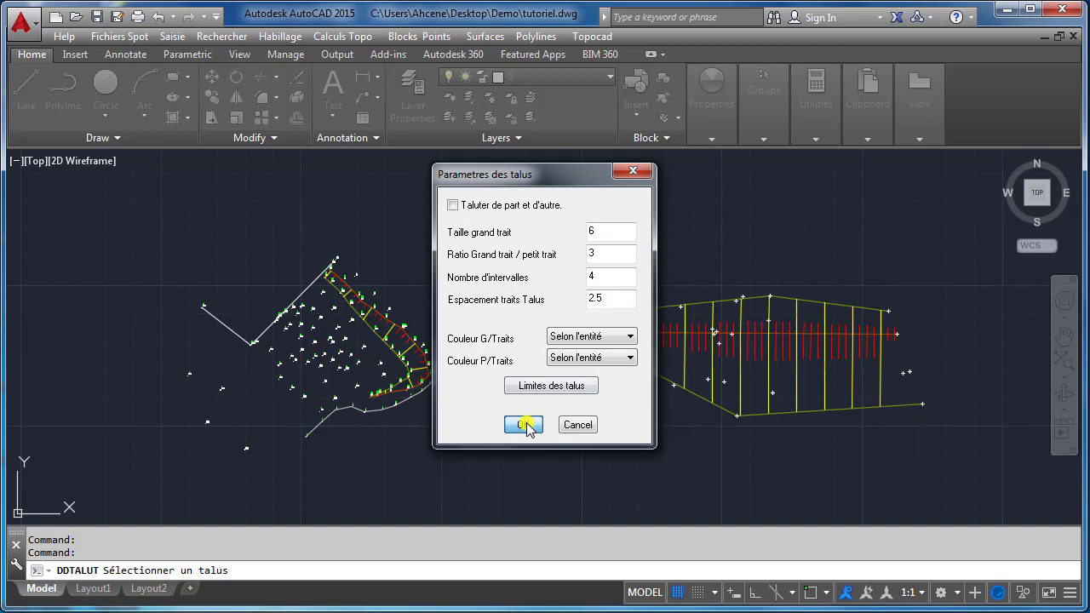
pyautogui.scroll(5, 477, 299)
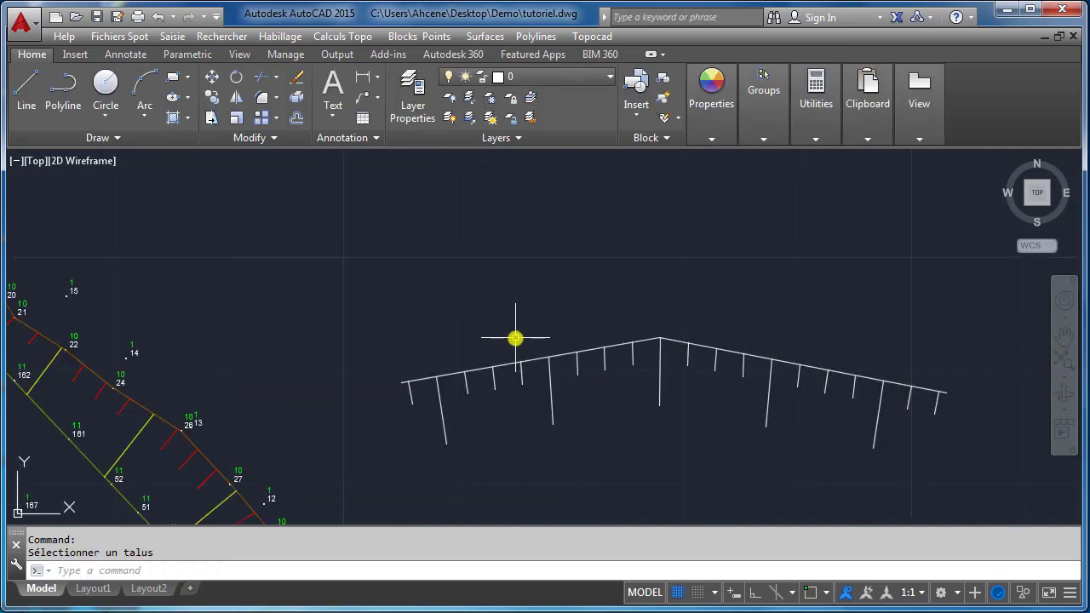
pyautogui.scroll(-4, 566, 341)
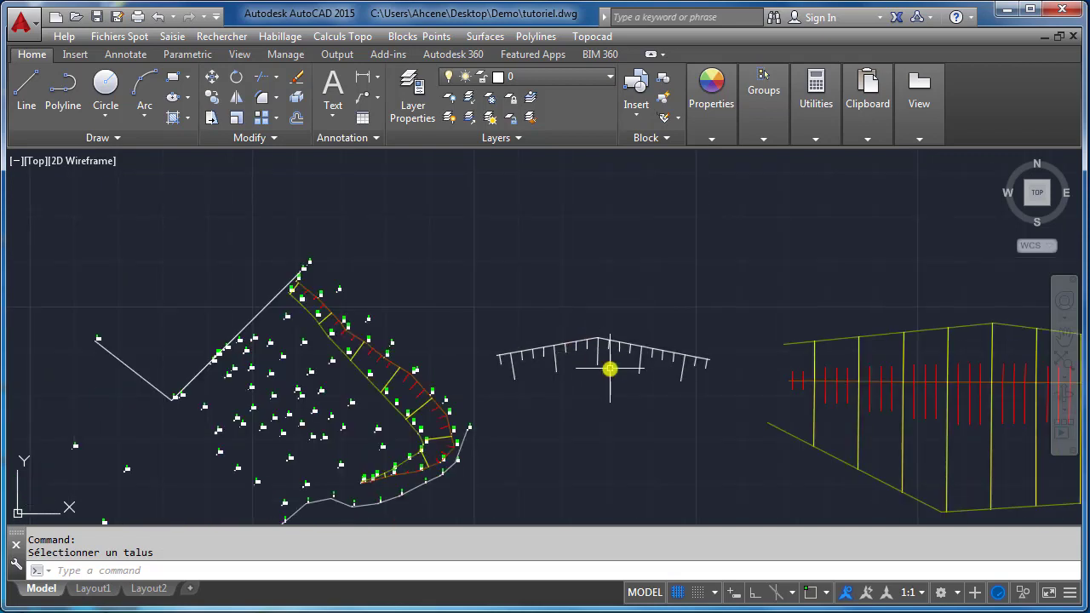
pyautogui.scroll(-2, 643, 396)
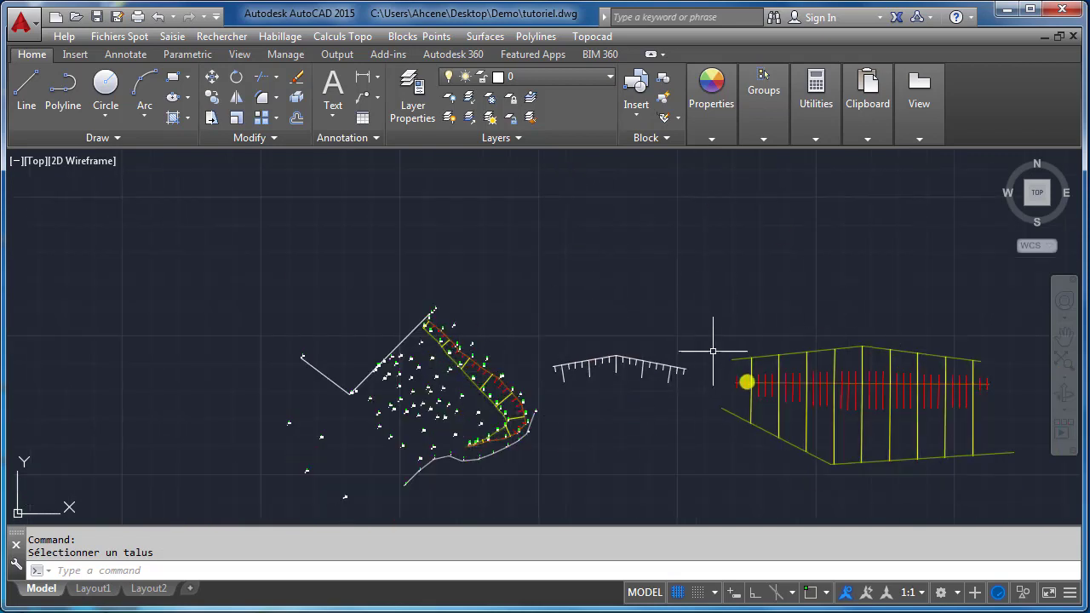
# - Set the general talus parameters to Selon l'entité for both stroke colours and 1.25 spacing, and update the existing talus
pyautogui.click(535, 35)
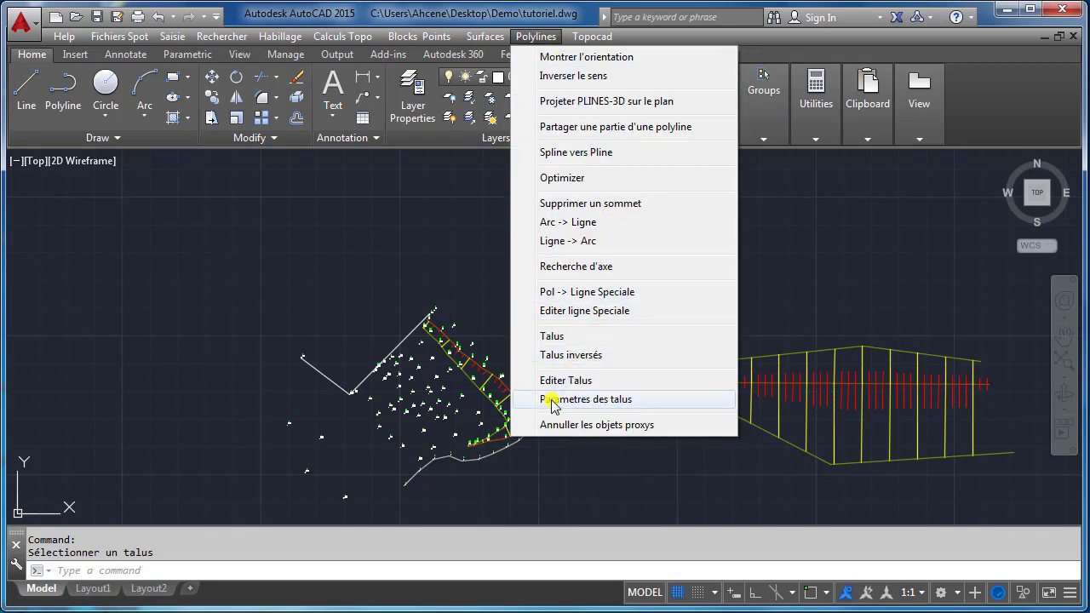
pyautogui.click(552, 399)
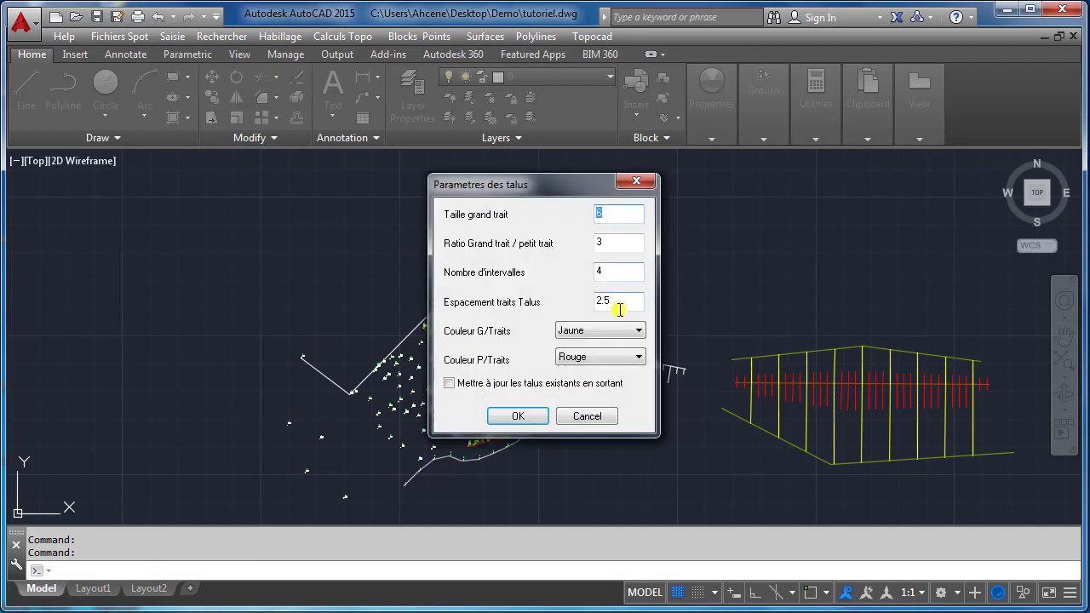
pyautogui.click(601, 330)
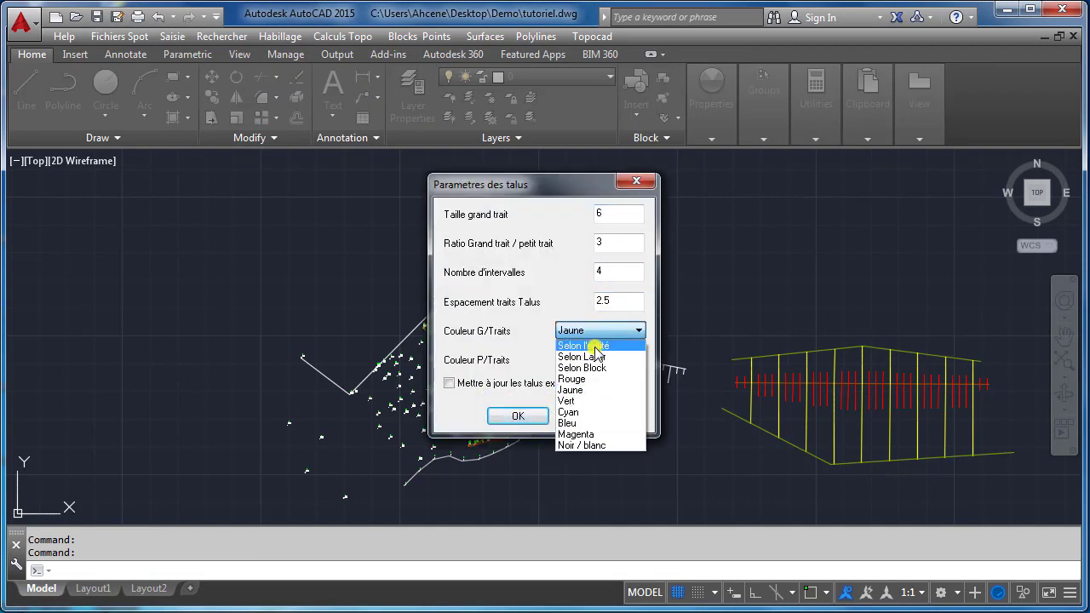
pyautogui.click(597, 346)
pyautogui.click(598, 357)
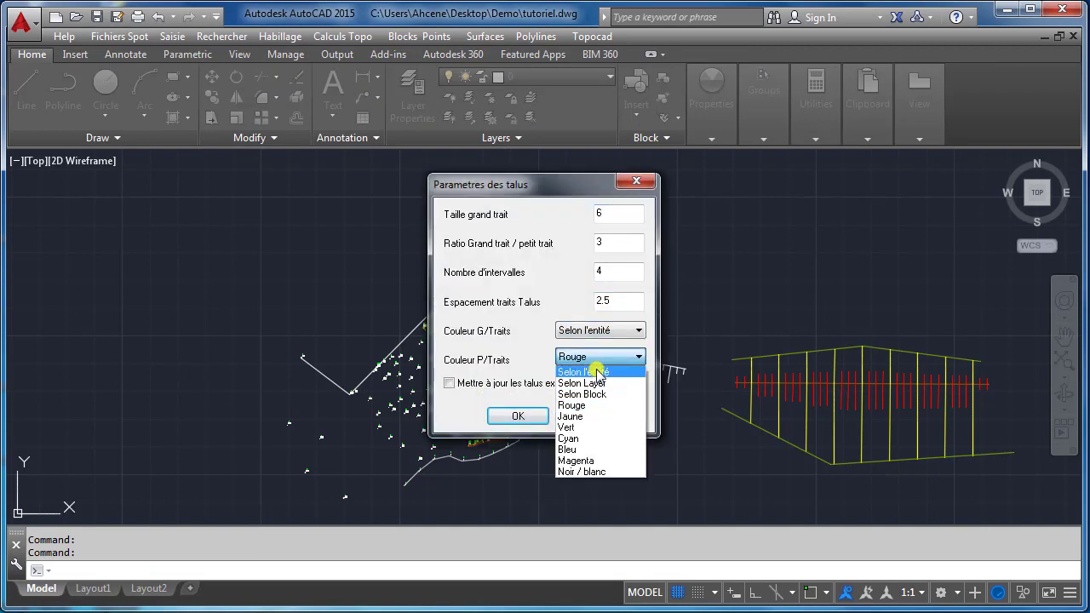
pyautogui.click(599, 372)
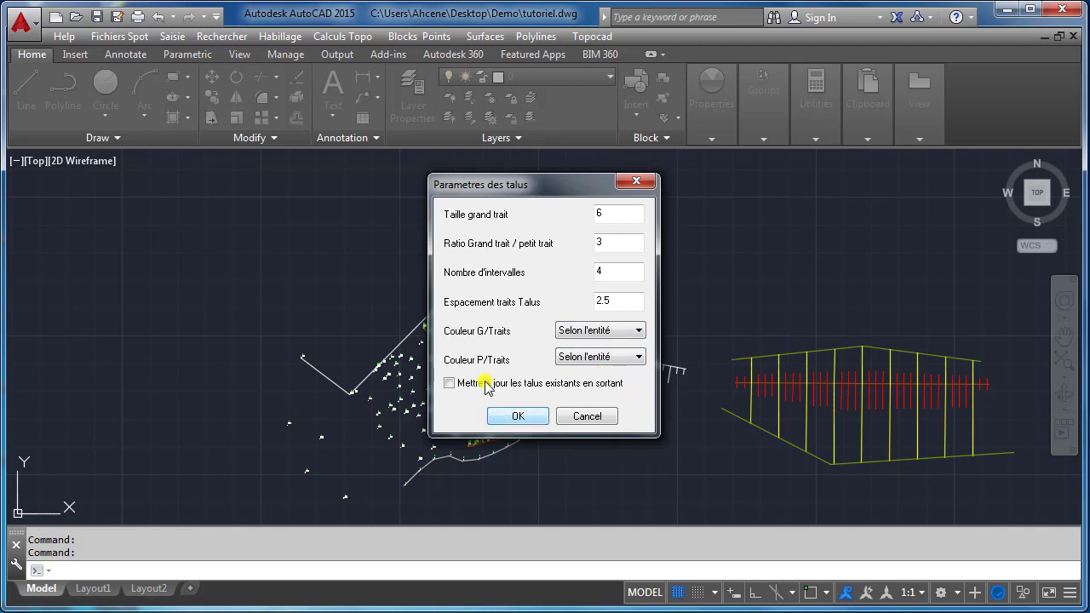
pyautogui.doubleClick(620, 300)
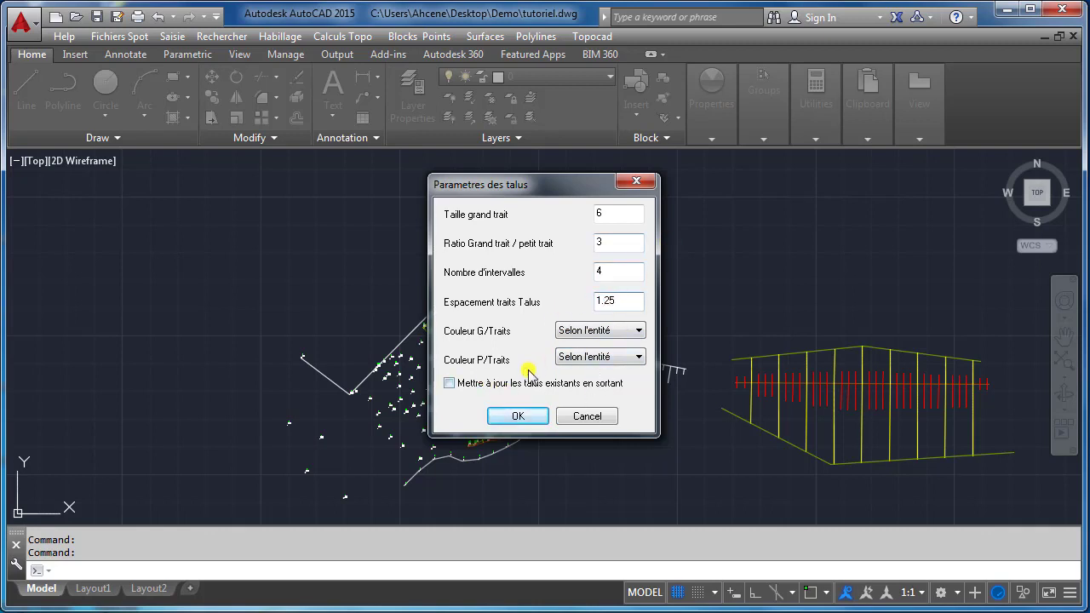
pyautogui.click(451, 383)
pyautogui.click(519, 416)
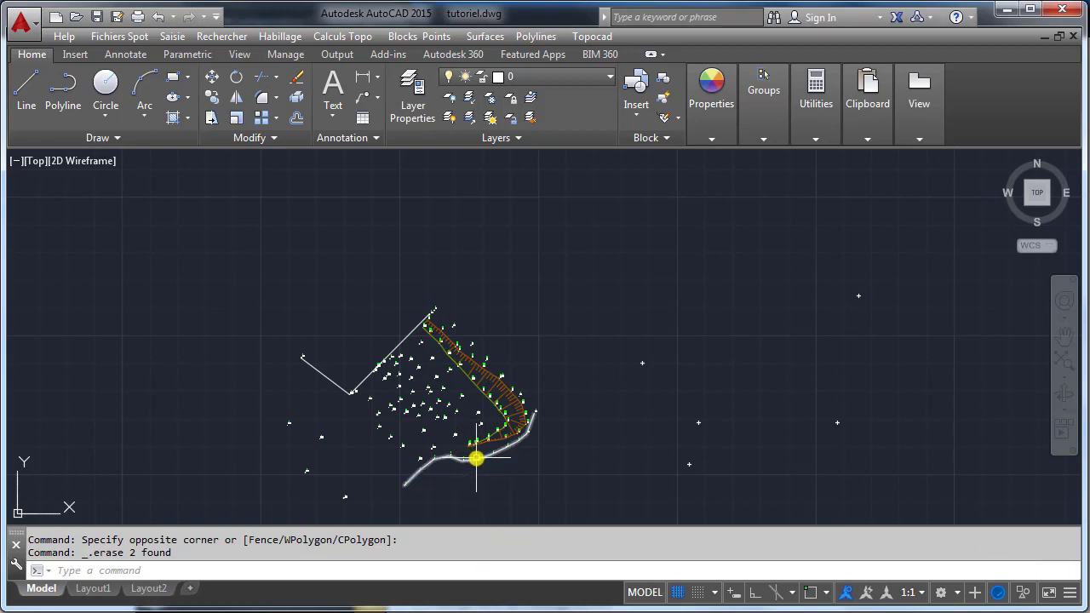
# - Convert the curved survey polyline through points 1 to 11 into a special line
pyautogui.scroll(6, 474, 458)
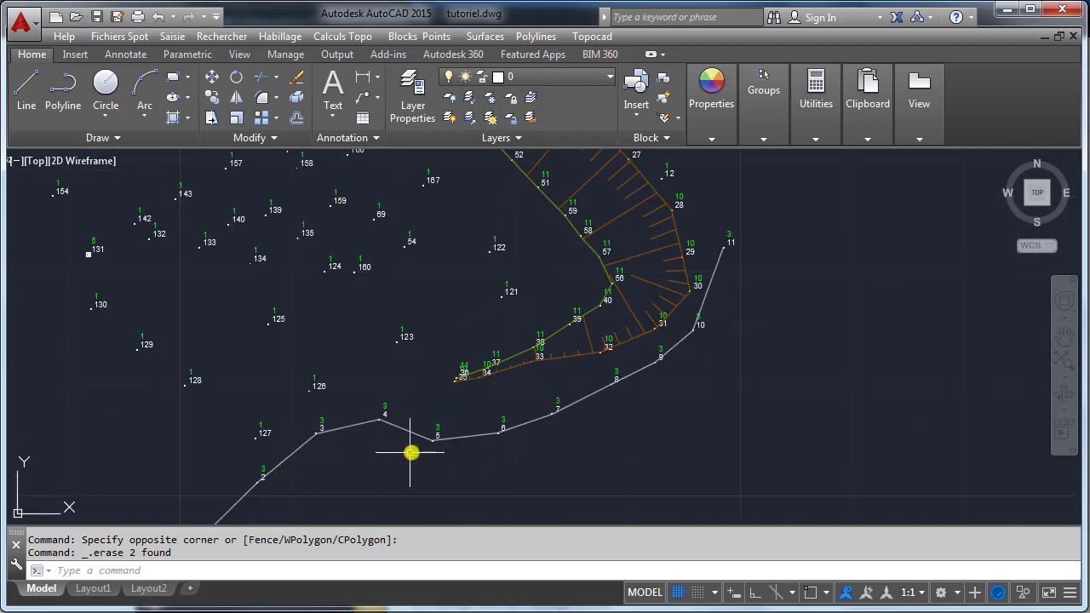
pyautogui.scroll(-5, 411, 453)
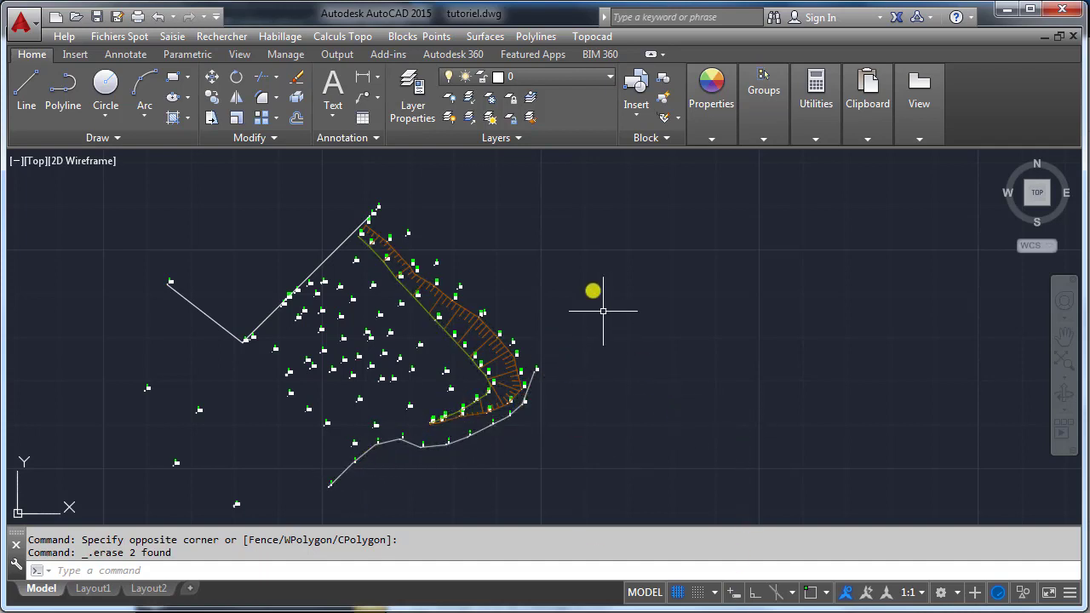
pyautogui.click(536, 36)
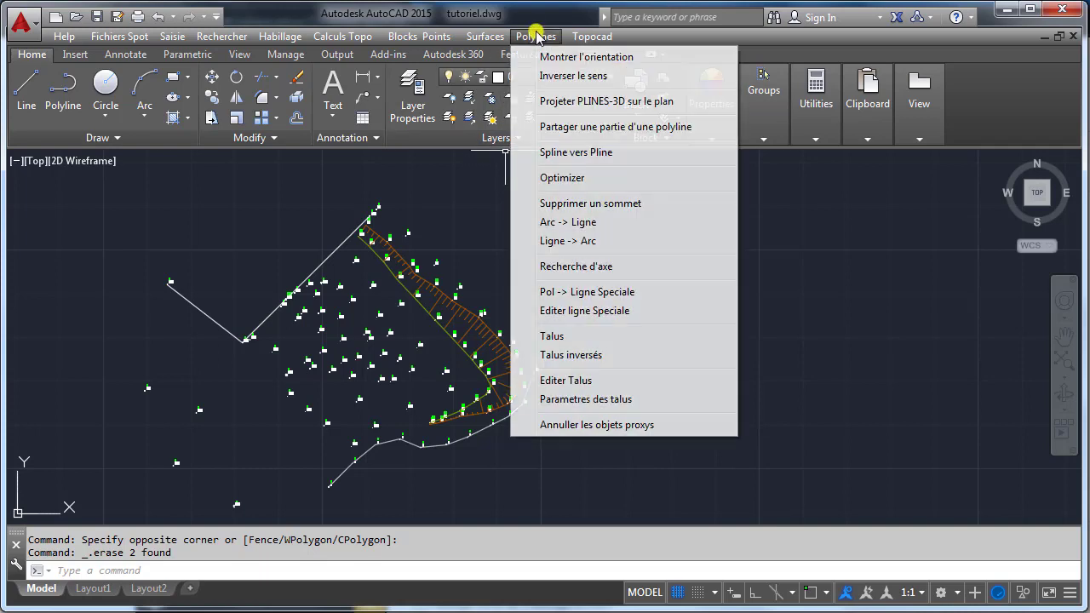
pyautogui.click(578, 292)
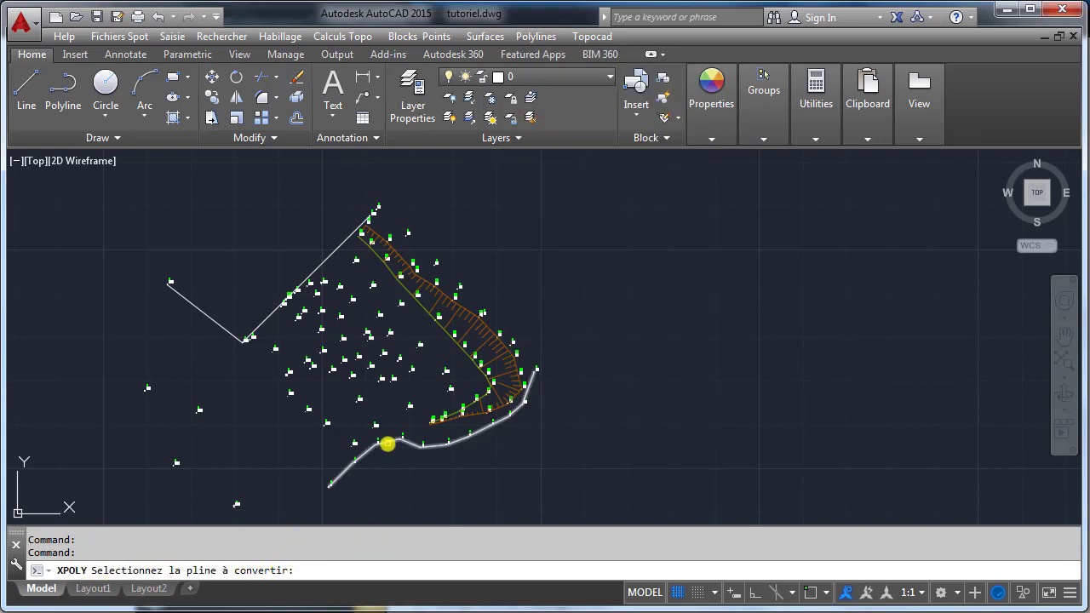
pyautogui.click(388, 444)
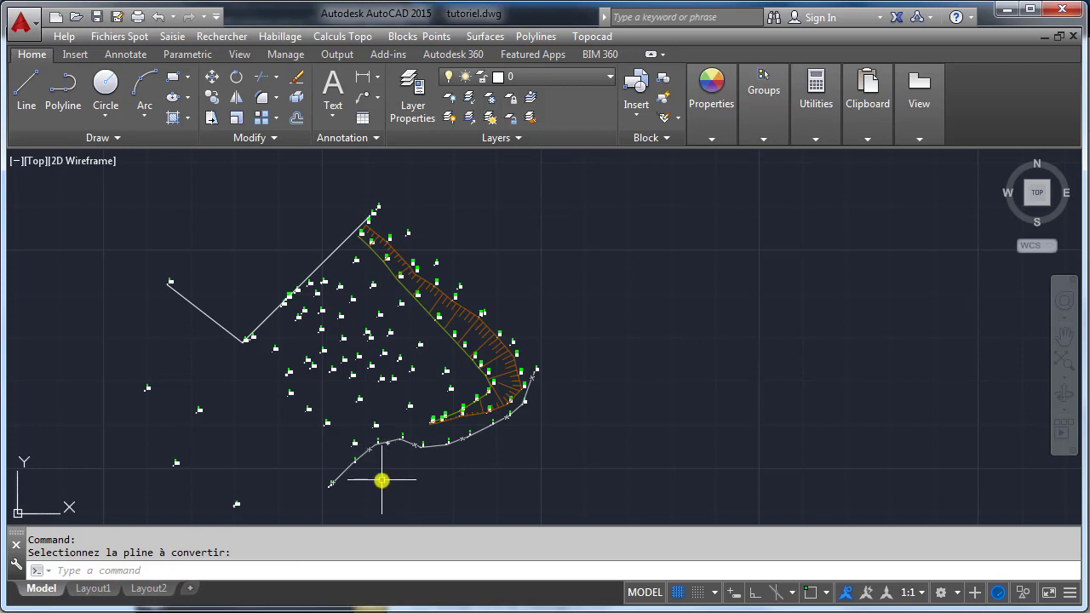
pyautogui.scroll(4, 373, 478)
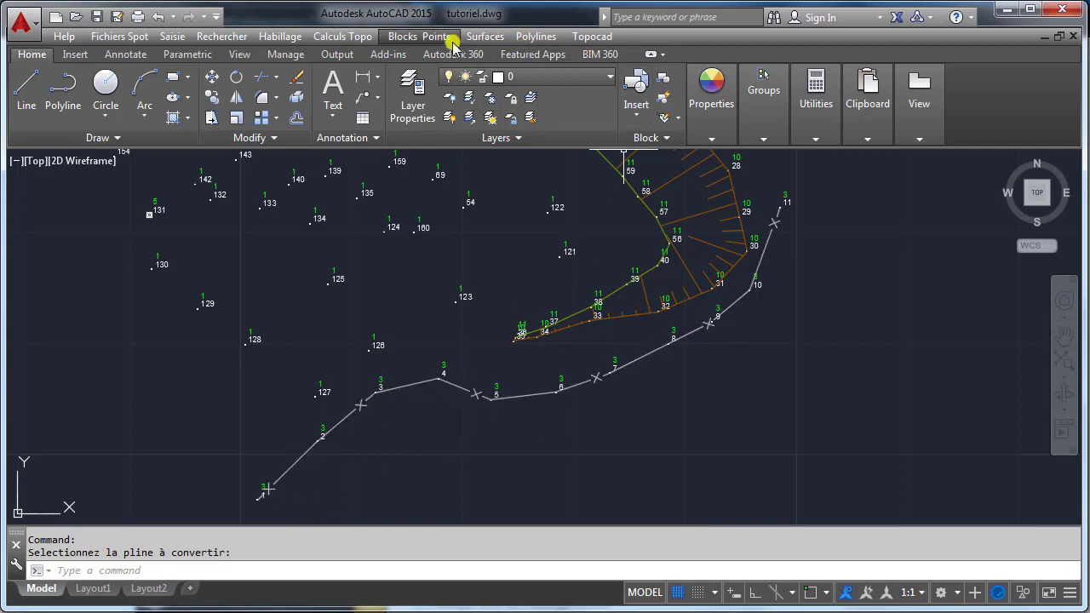
# - Edit the special line through points 1 to 11, setting the distance between motifs to 2
pyautogui.click(519, 37)
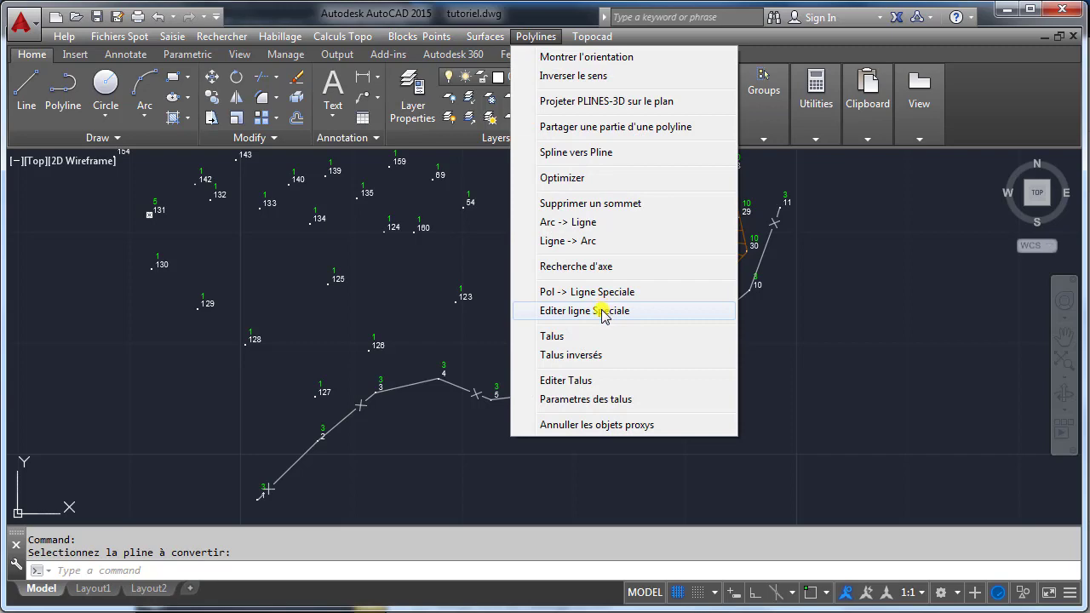
pyautogui.click(600, 311)
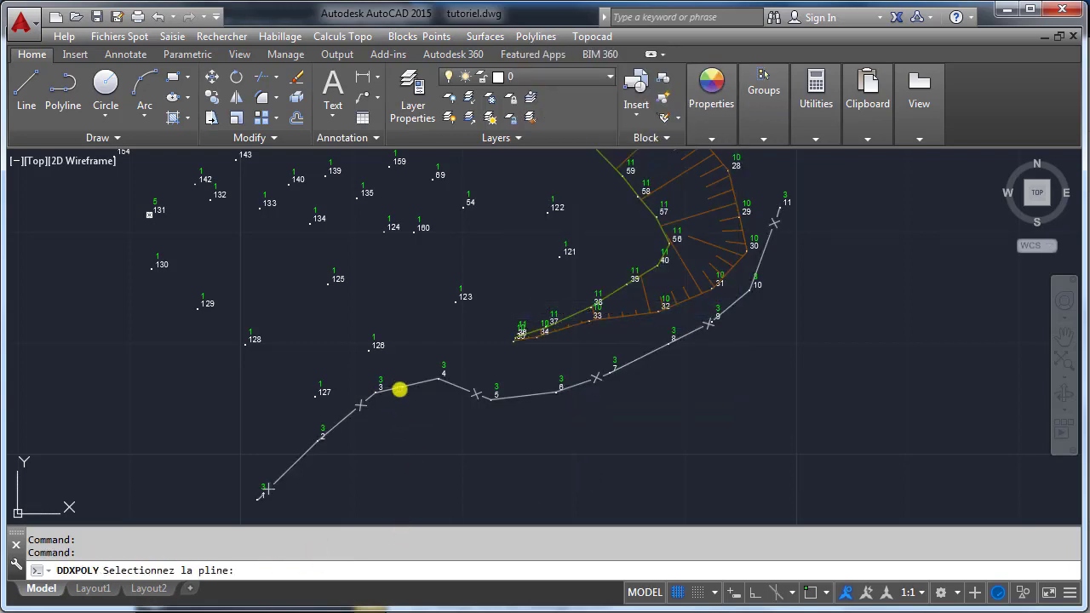
pyautogui.click(399, 390)
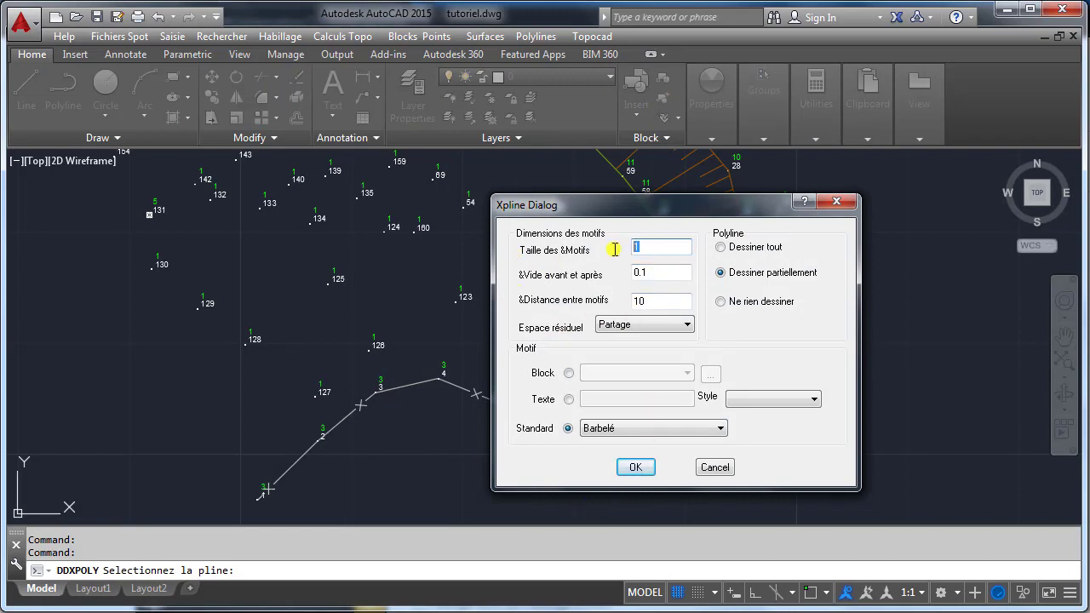
pyautogui.doubleClick(647, 303)
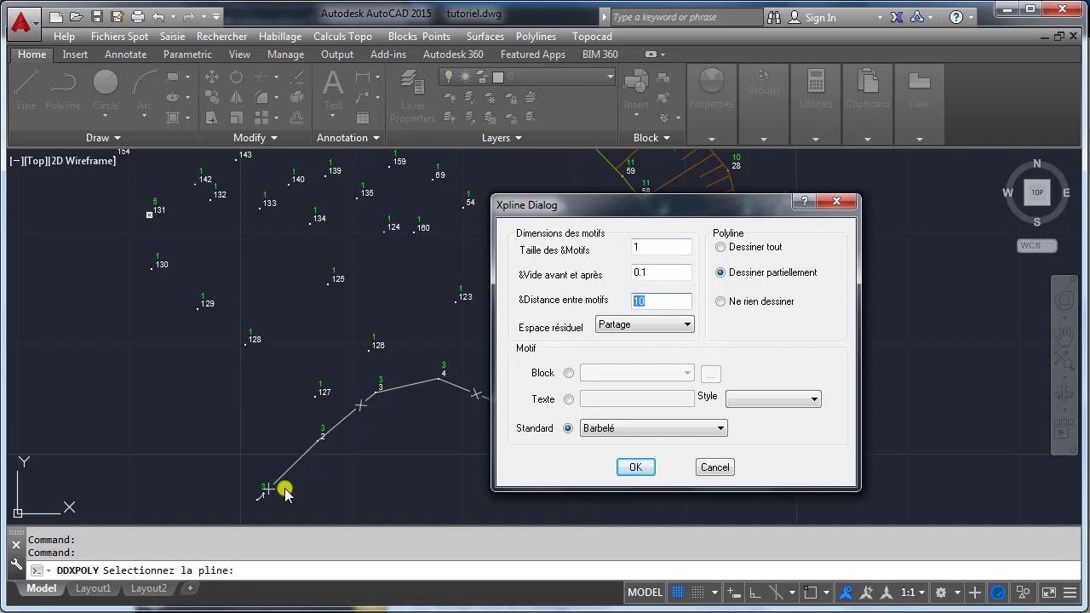
pyautogui.click(629, 326)
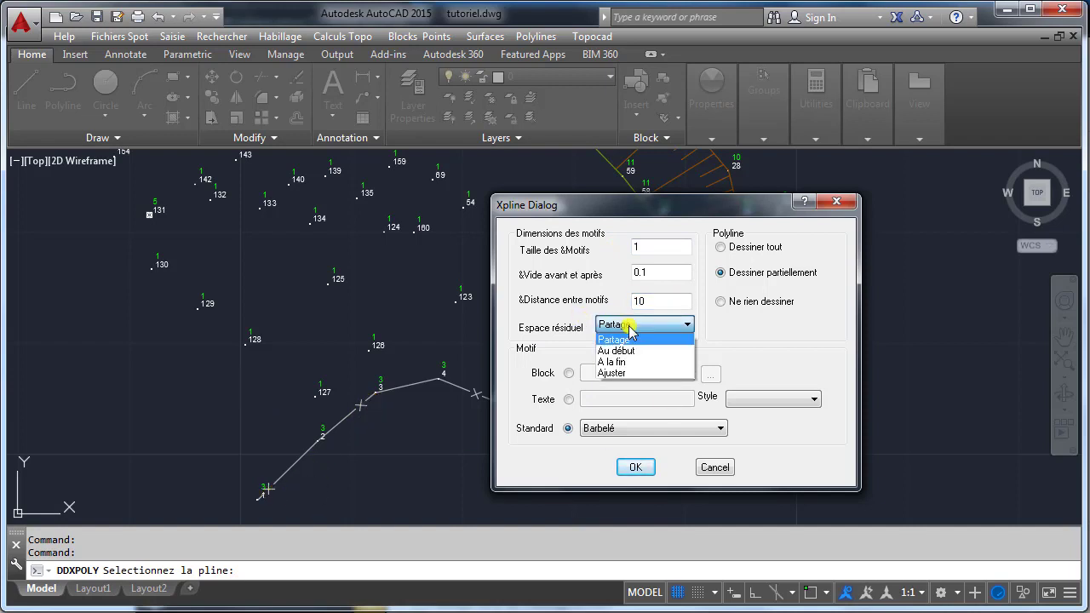
pyautogui.click(629, 326)
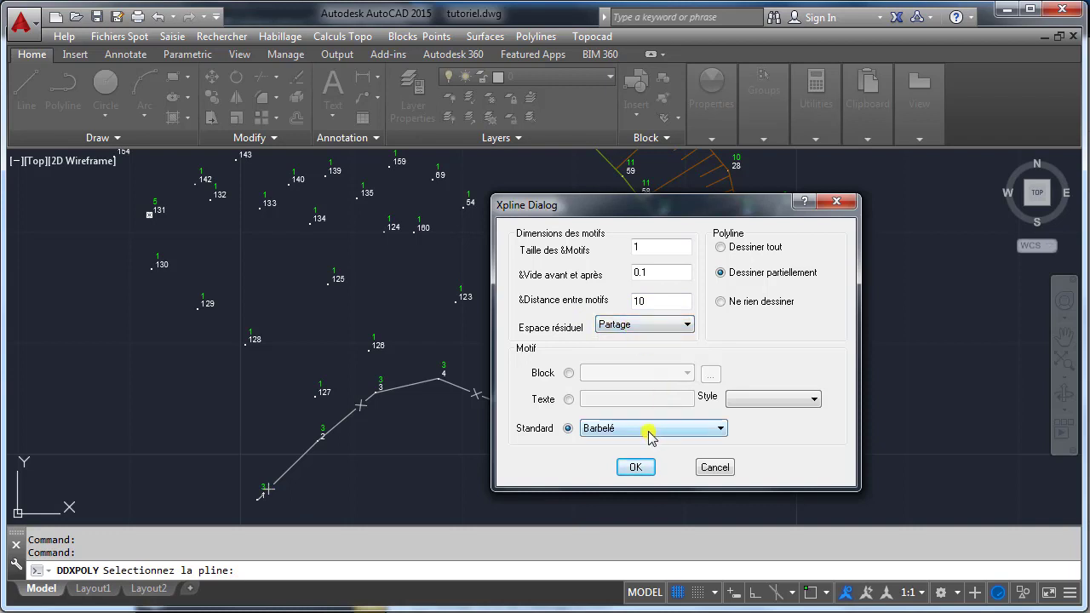
pyautogui.doubleClick(667, 305)
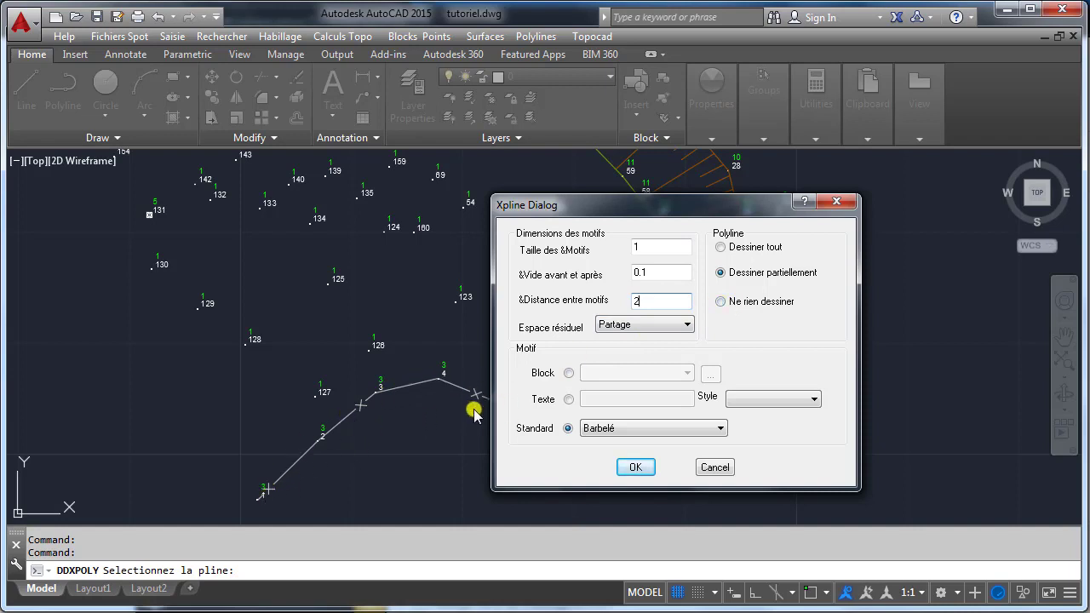
pyautogui.click(634, 468)
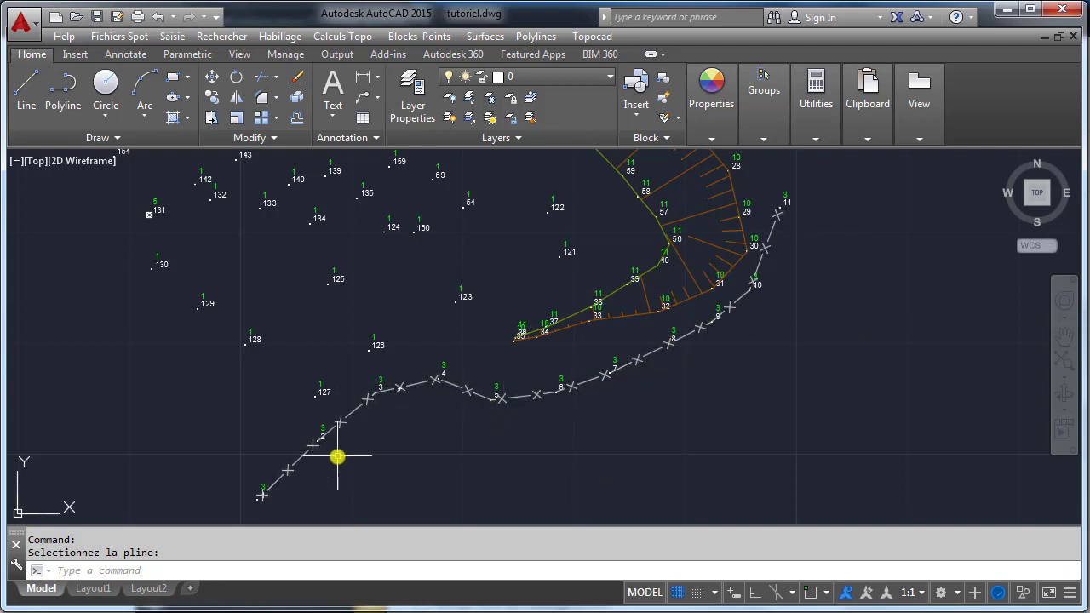
# - Highlight the survey points that have code 7
pyautogui.scroll(-3, 553, 441)
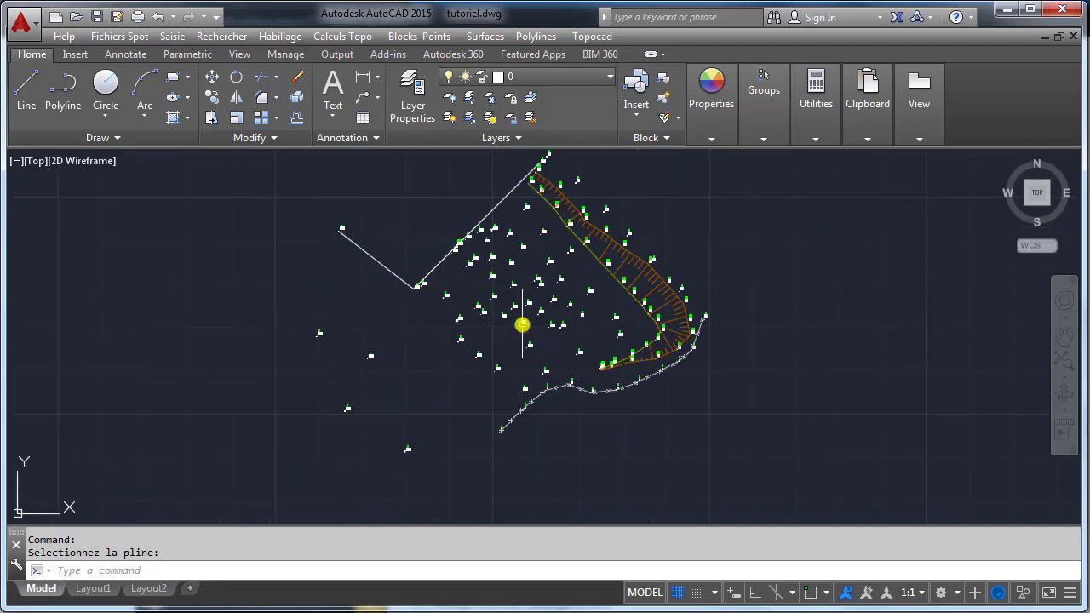
pyautogui.moveTo(503, 371); pyautogui.dragTo(516, 349, button='middle')
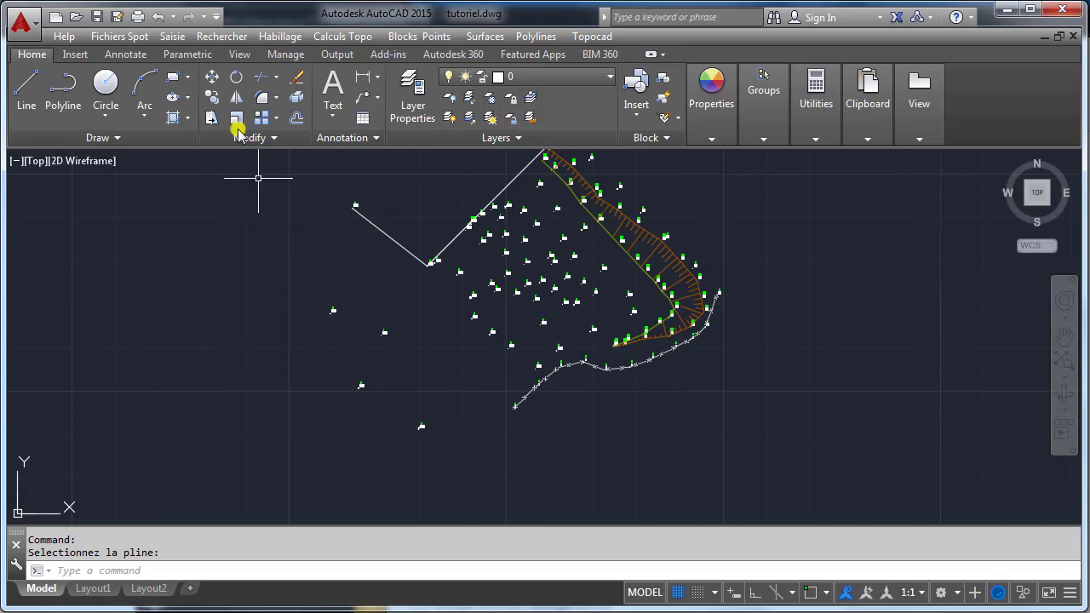
pyautogui.click(242, 41)
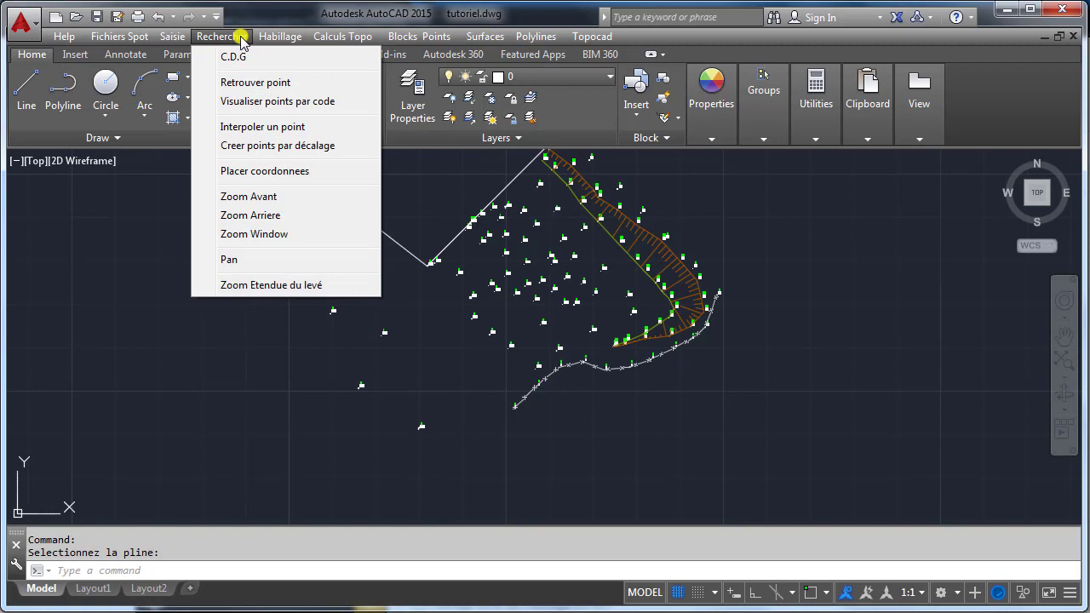
pyautogui.click(276, 102)
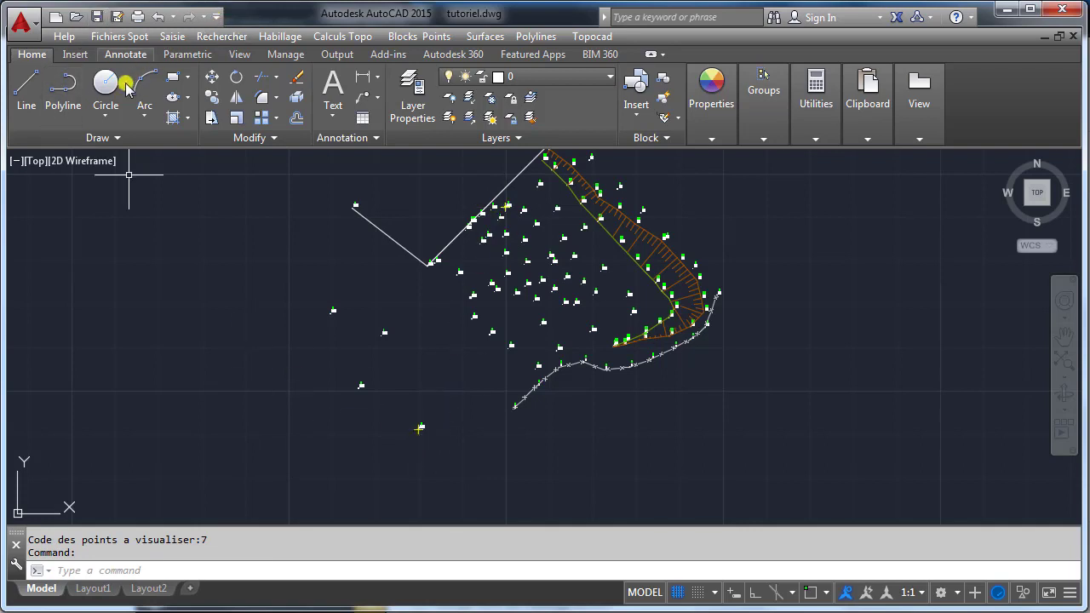
# - Draw a straight polyline from the northern highlighted code 7 point to the southern one
pyautogui.click(63, 85)
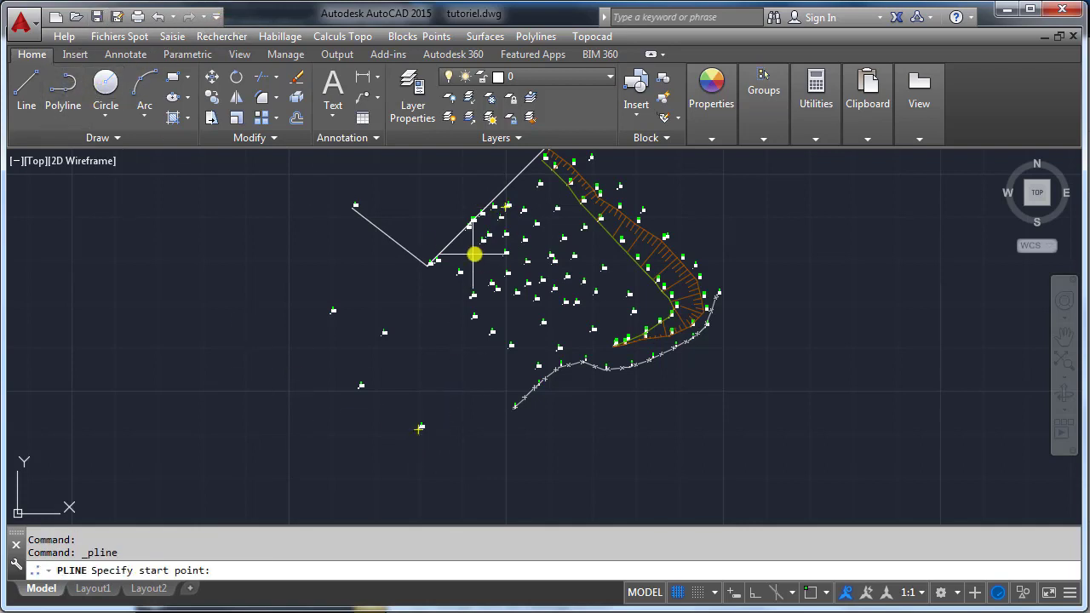
pyautogui.click(506, 206)
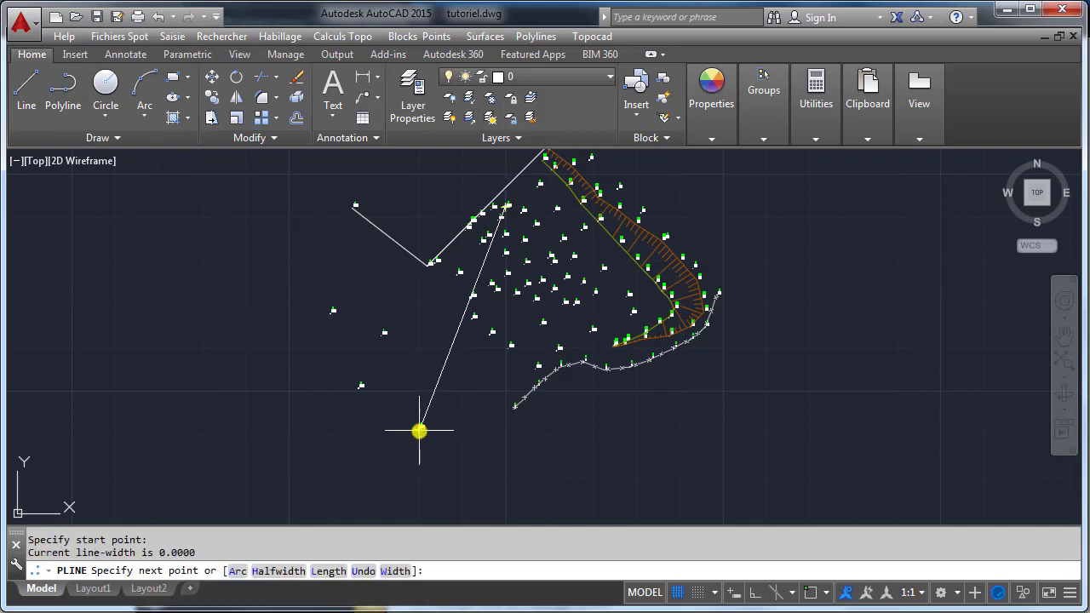
pyautogui.click(419, 430)
pyautogui.press('Return')
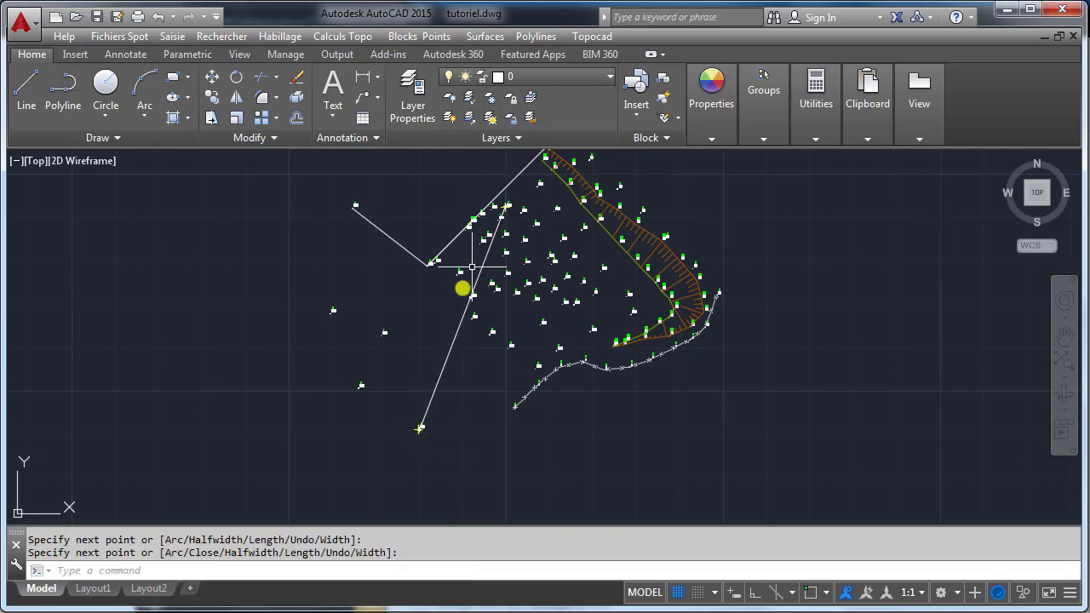
# - Assign the new straight polyline between the code 7 points to the Ligne_MT layer
pyautogui.click(448, 358)
pyautogui.click(560, 76)
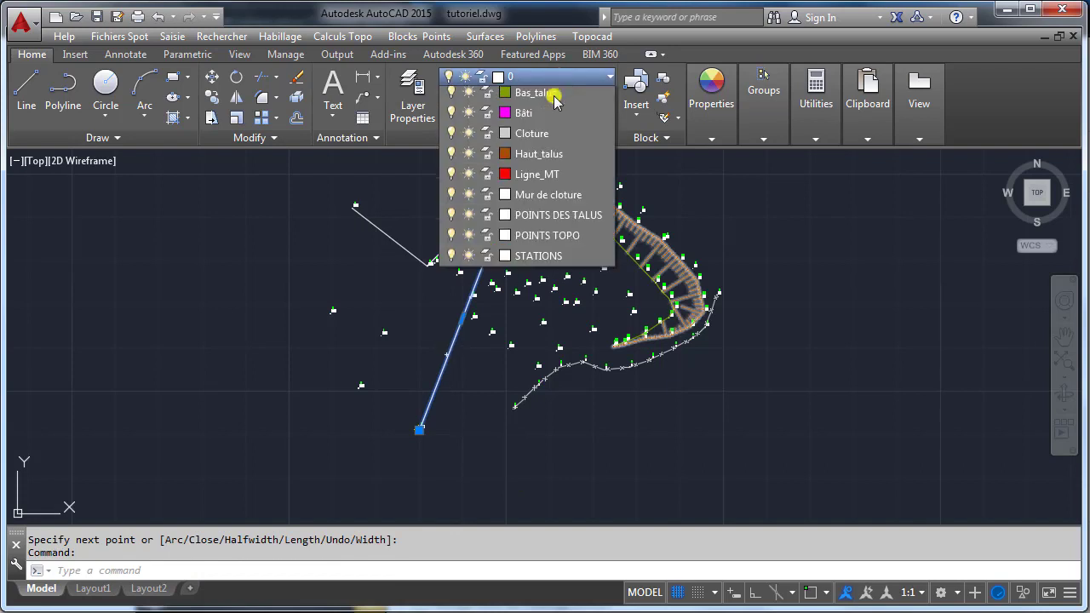
pyautogui.click(540, 283)
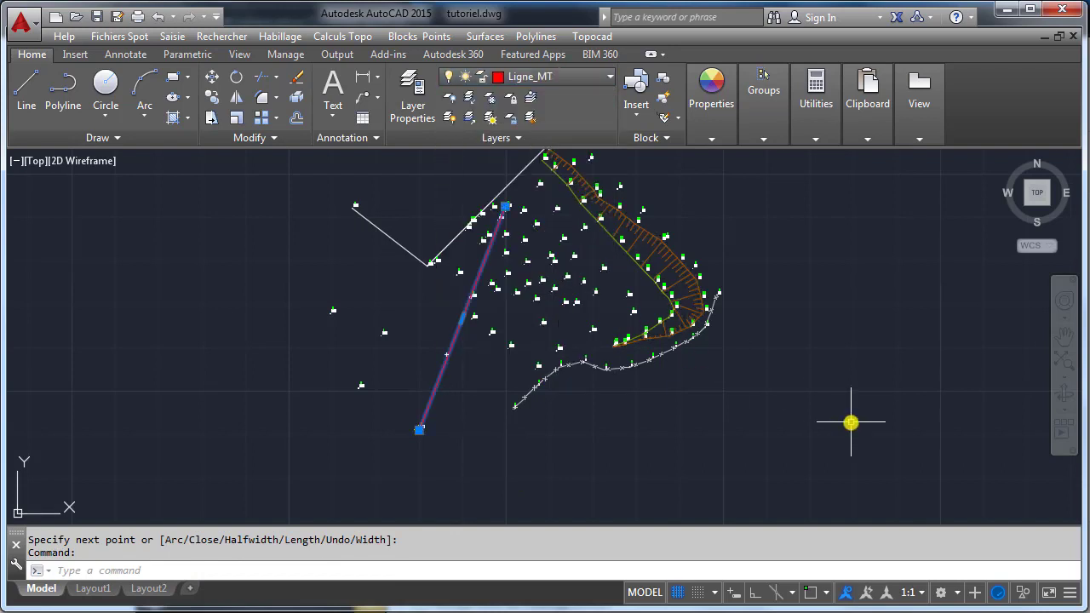
pyautogui.press('Escape')
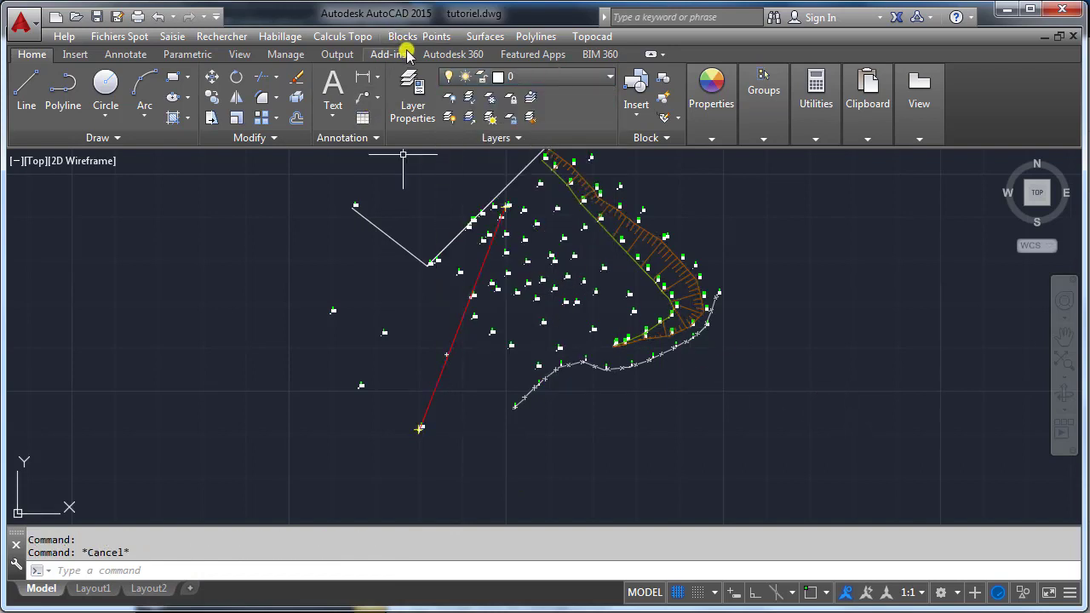
# - Convert the red Ligne_MT polyline into a special line
pyautogui.click(535, 37)
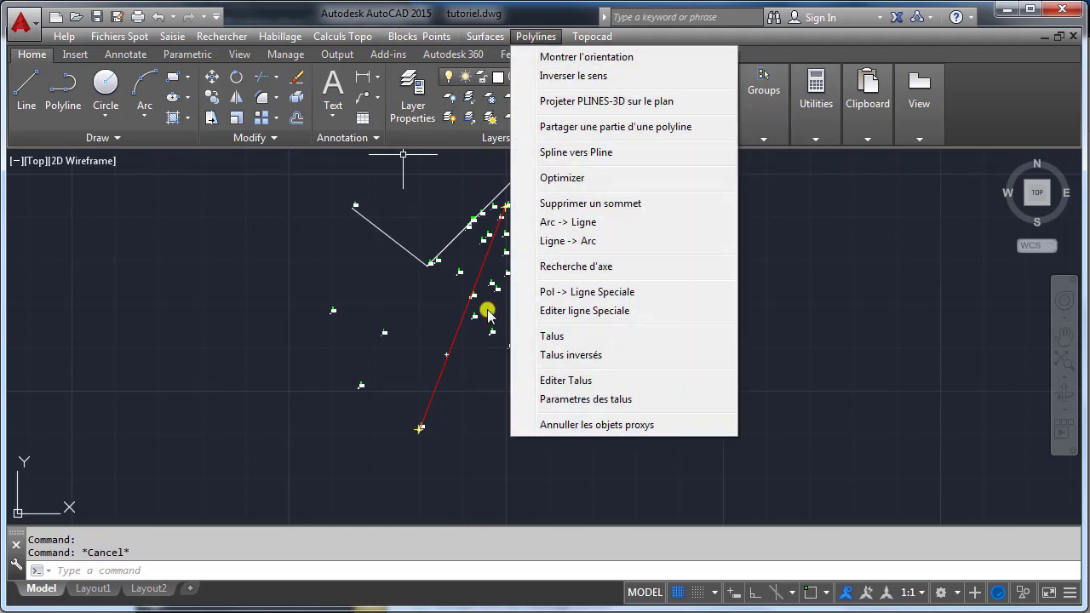
pyautogui.click(558, 292)
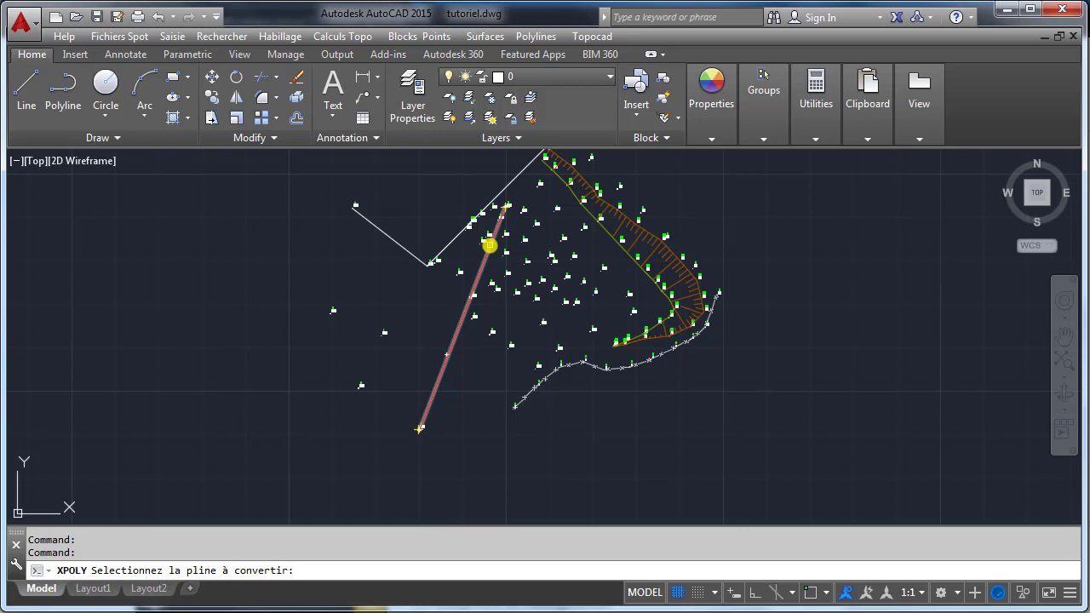
pyautogui.click(489, 245)
pyautogui.scroll(3, 452, 333)
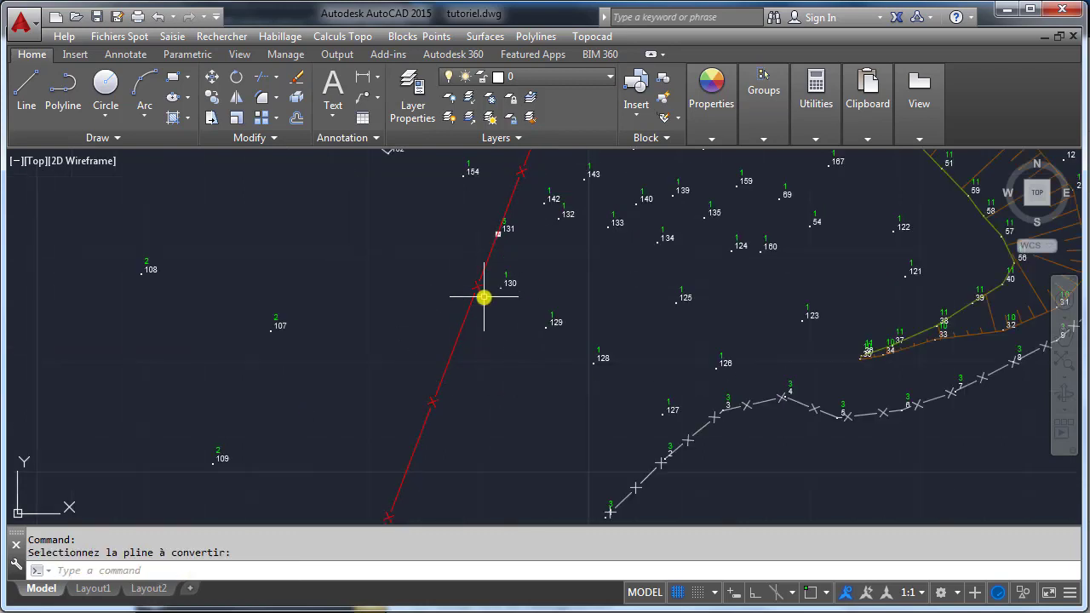
pyautogui.scroll(-4, 514, 178)
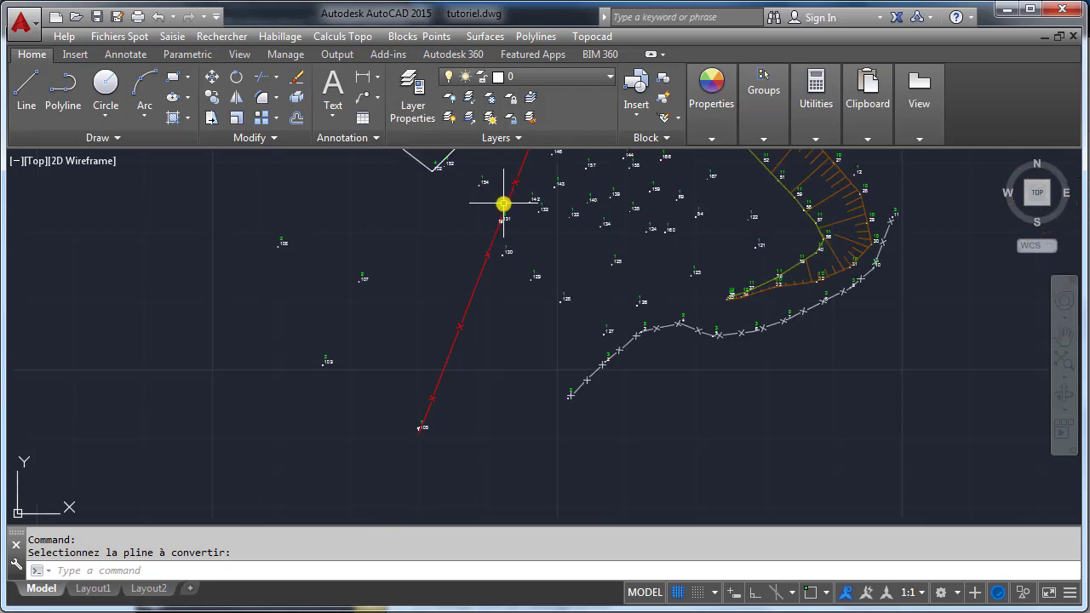
# - Edit the red Ligne_MT special line, changing its standard motif to 3 Flèches
pyautogui.click(550, 36)
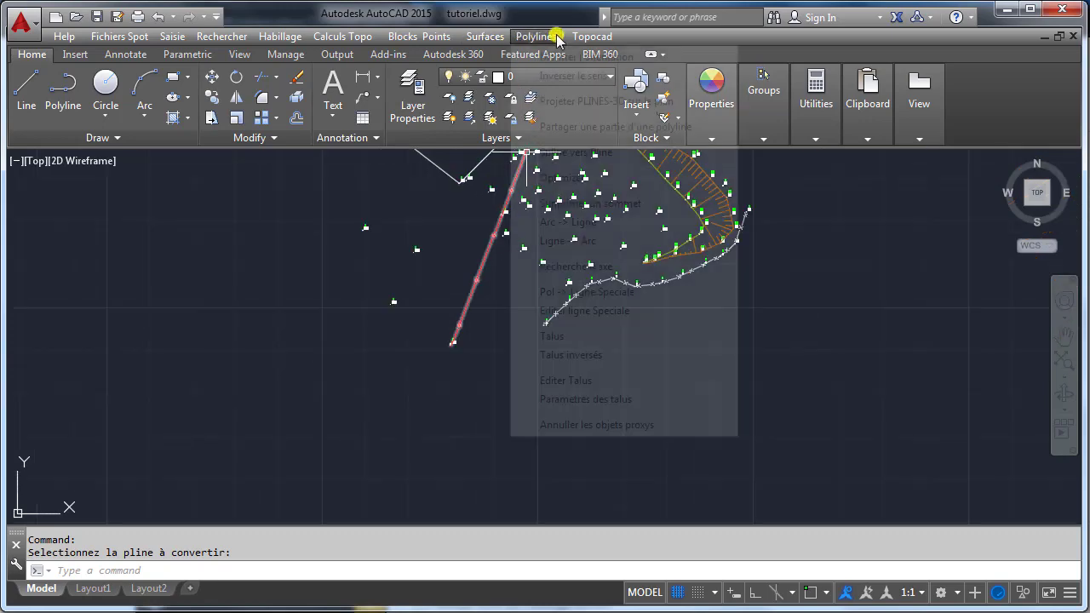
pyautogui.click(582, 312)
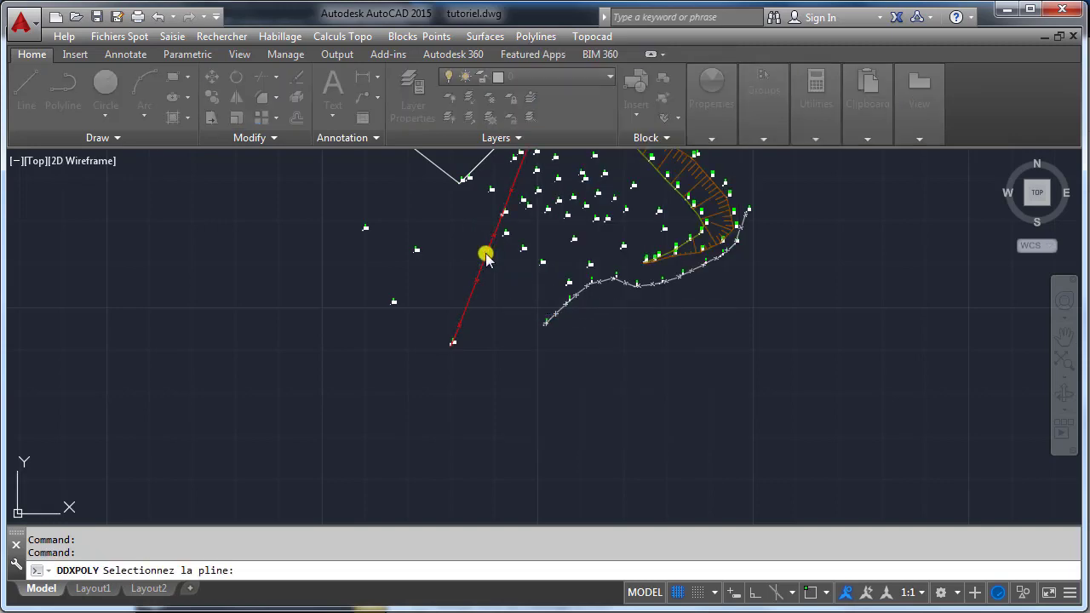
pyautogui.click(486, 258)
pyautogui.click(597, 429)
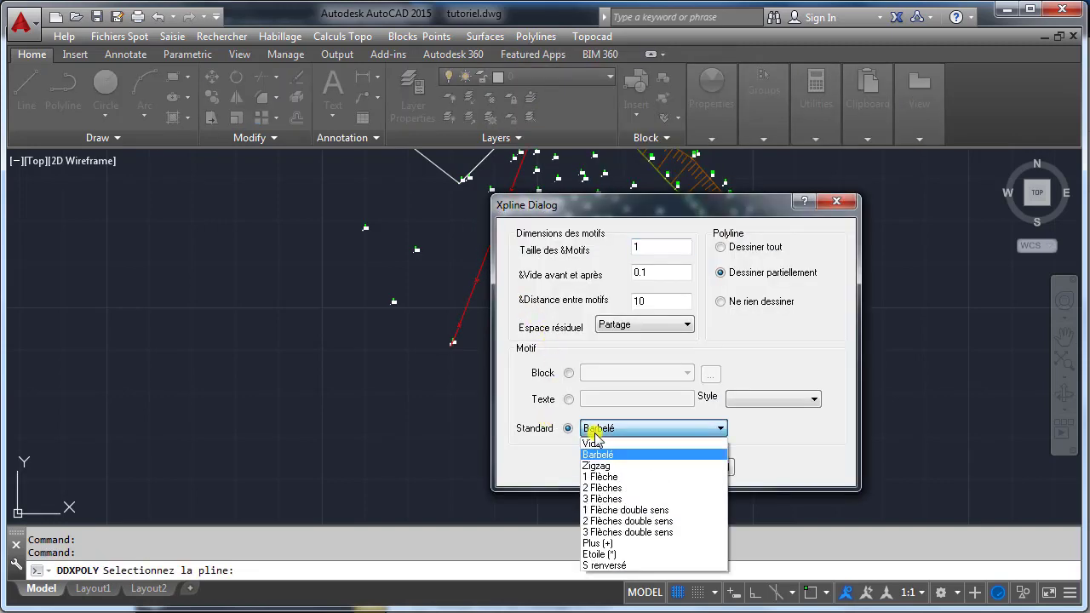
pyautogui.click(612, 499)
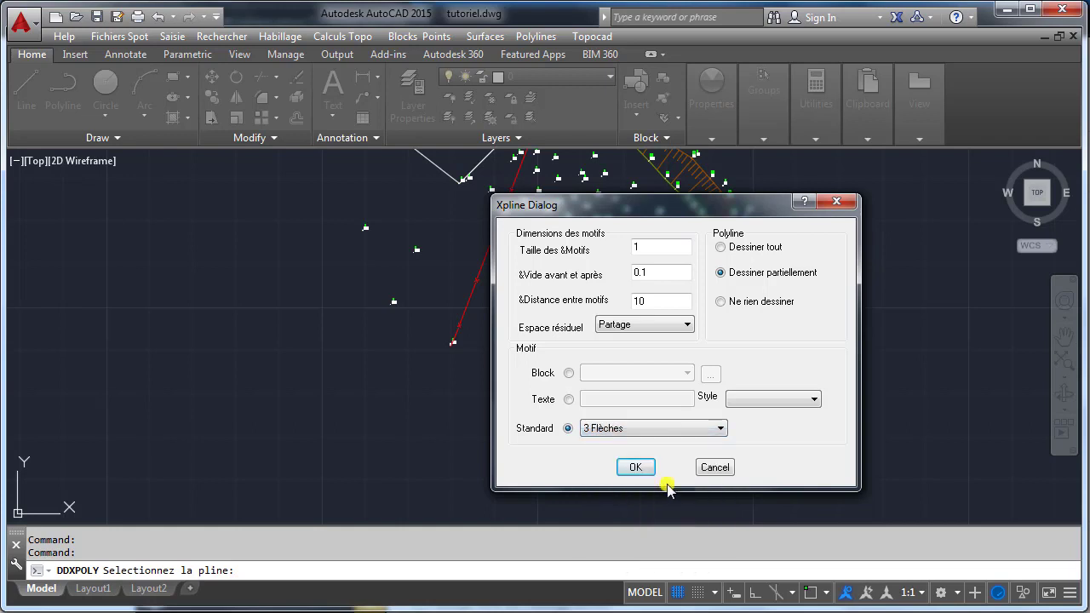
pyautogui.click(670, 429)
pyautogui.click(670, 428)
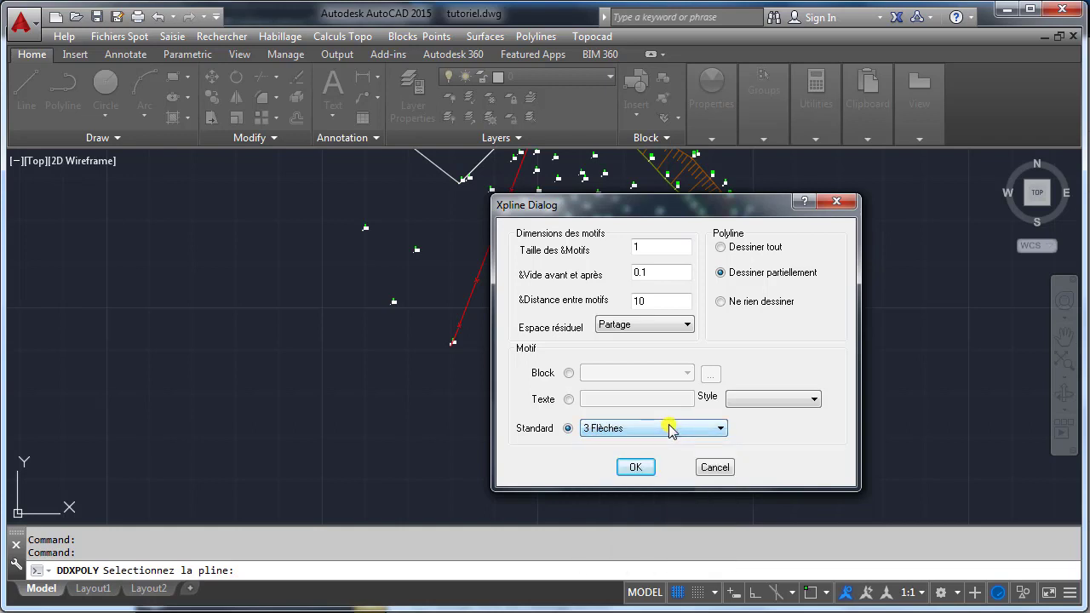
pyautogui.click(636, 468)
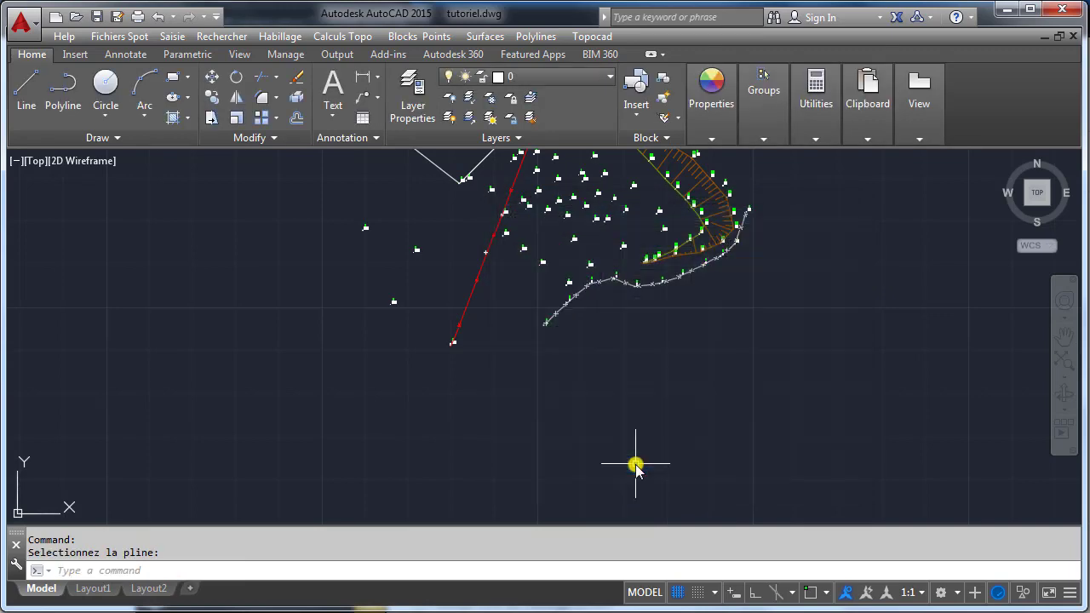
pyautogui.scroll(5, 474, 276)
pyautogui.scroll(-2, 478, 280)
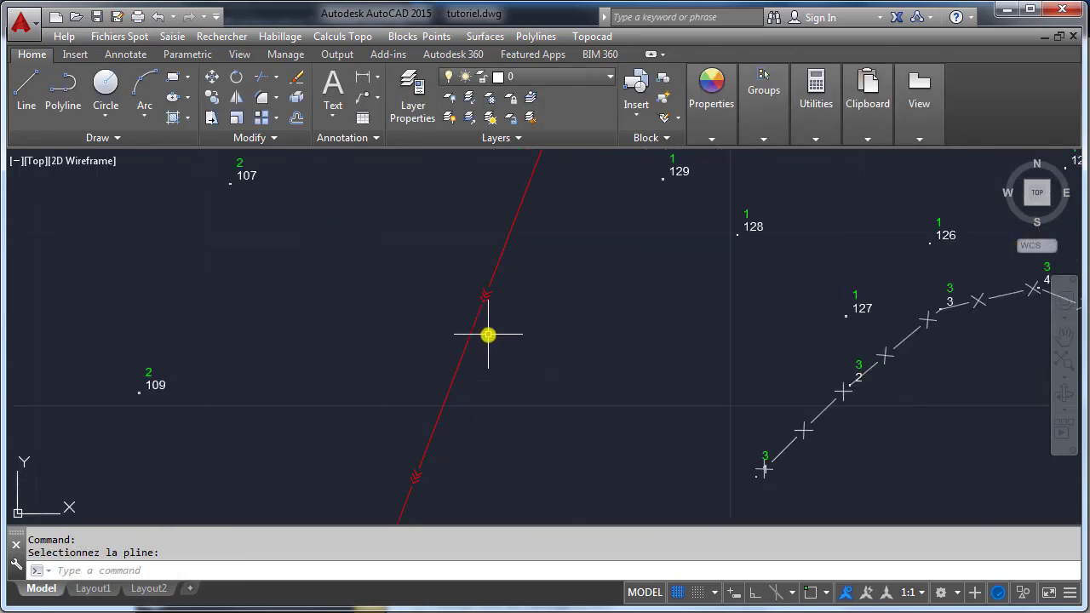
# - Examine the three-arrow motifs along the red Ligne_MT special line at close and wide range
pyautogui.scroll(2, 482, 289)
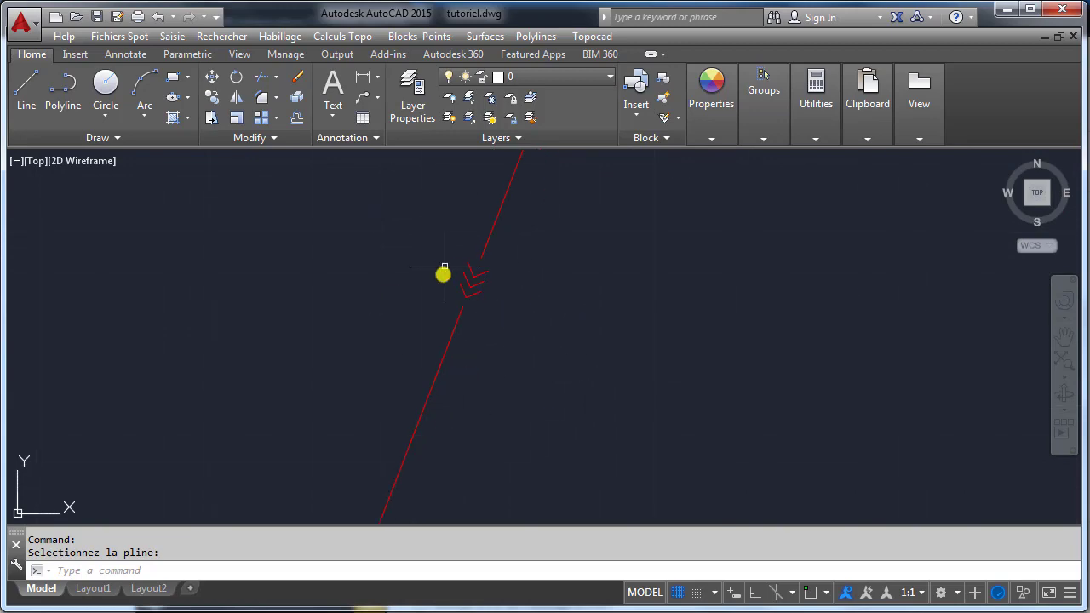
pyautogui.scroll(-3, 475, 281)
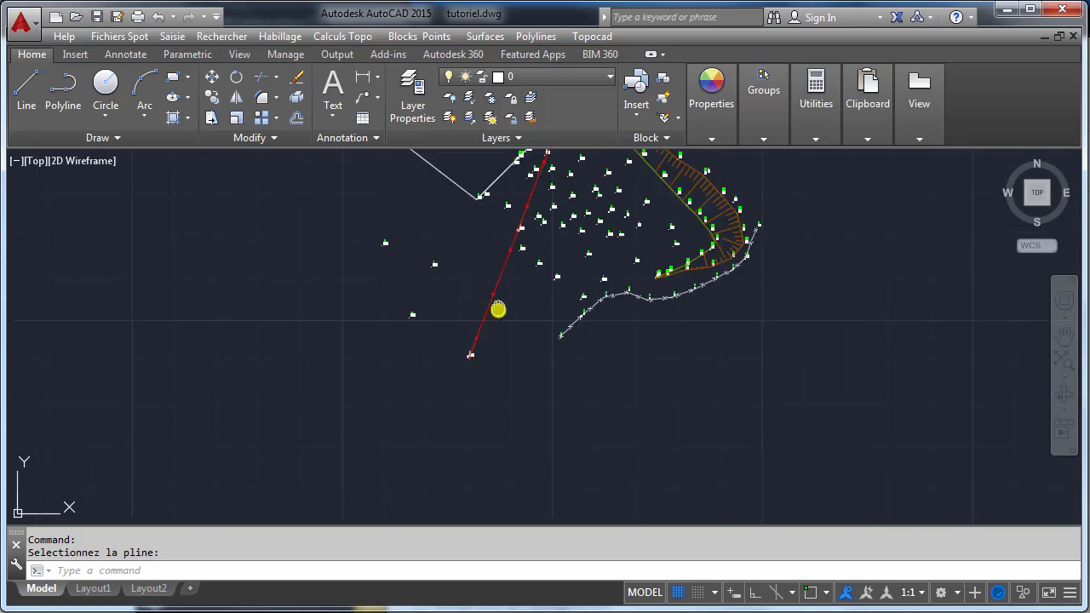
pyautogui.moveTo(499, 309); pyautogui.dragTo(489, 355, button='middle')
pyautogui.scroll(2, 523, 216)
pyautogui.scroll(2, 523, 216)
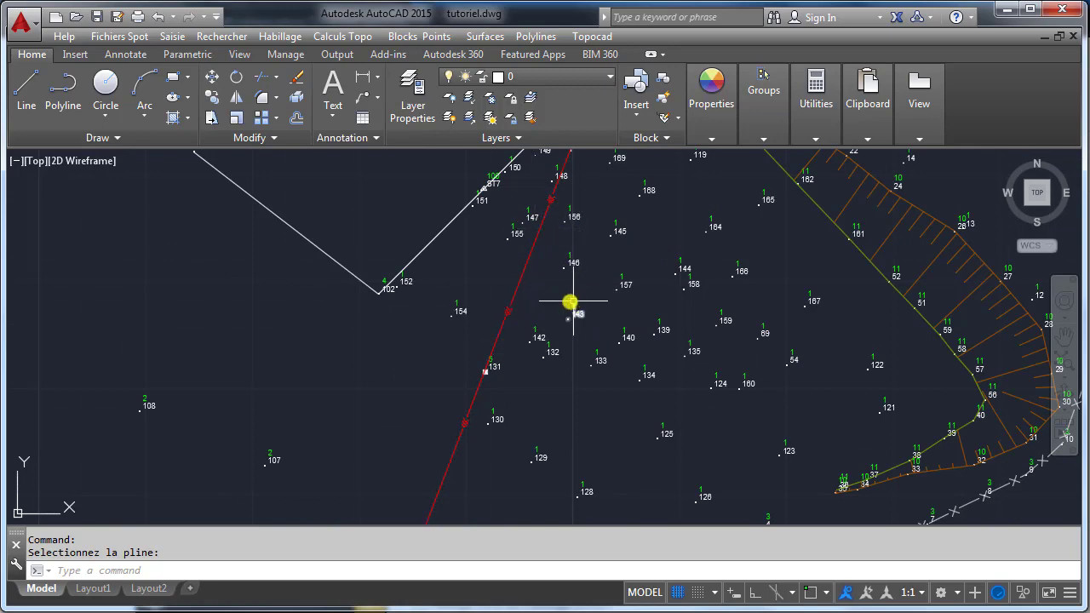
pyautogui.scroll(-4, 523, 253)
pyautogui.scroll(4, 530, 332)
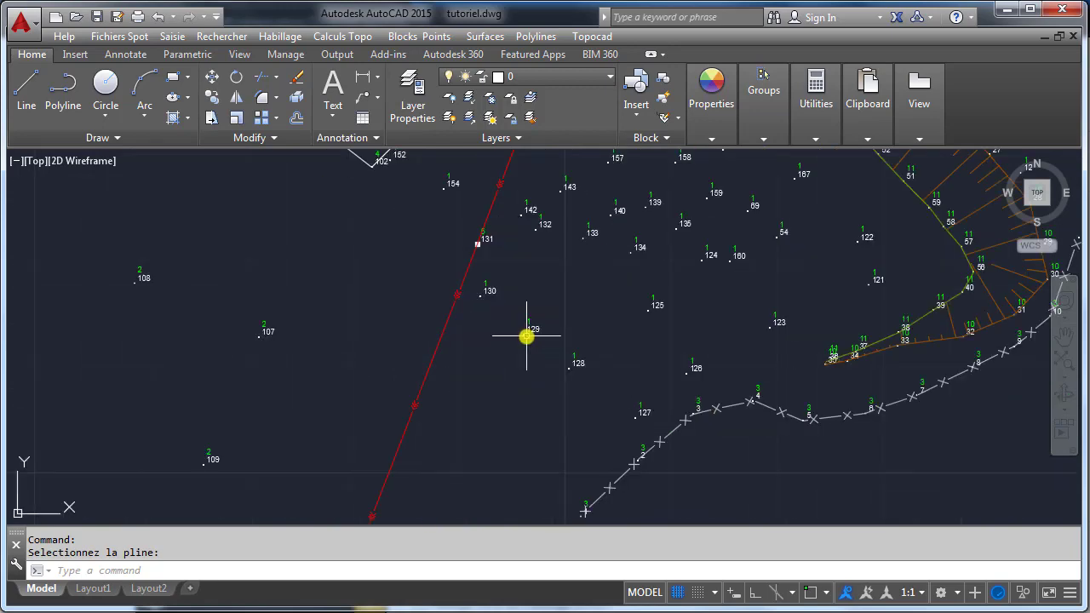
# - Edit the red special line to use the text motif LMT with the Standard text style
pyautogui.click(534, 36)
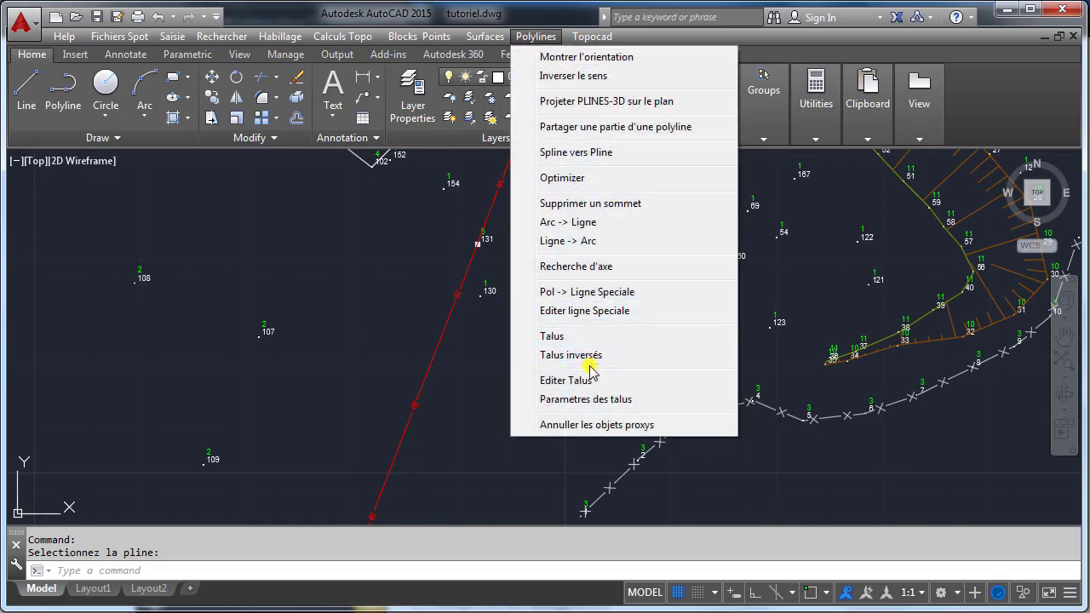
pyautogui.click(584, 311)
pyautogui.click(467, 269)
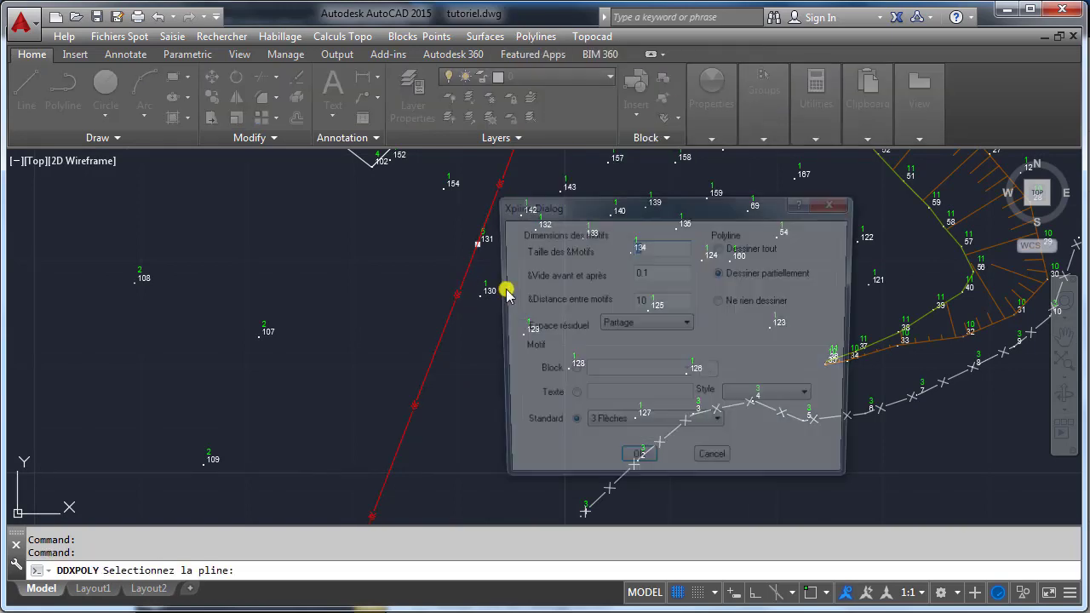
pyautogui.click(568, 400)
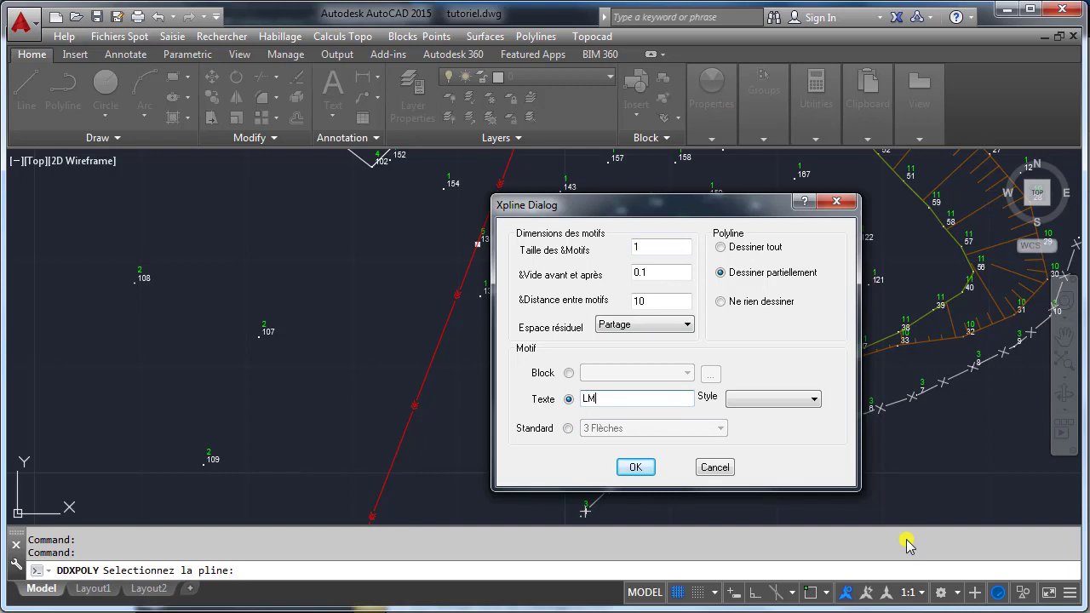
pyautogui.click(765, 398)
pyautogui.click(755, 402)
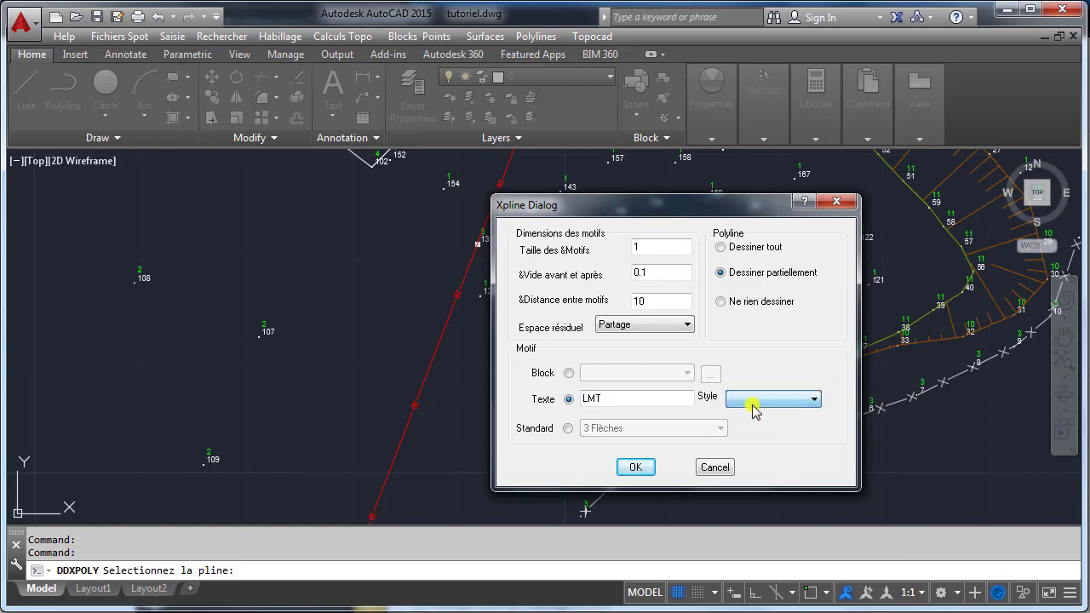
pyautogui.click(754, 402)
pyautogui.click(758, 419)
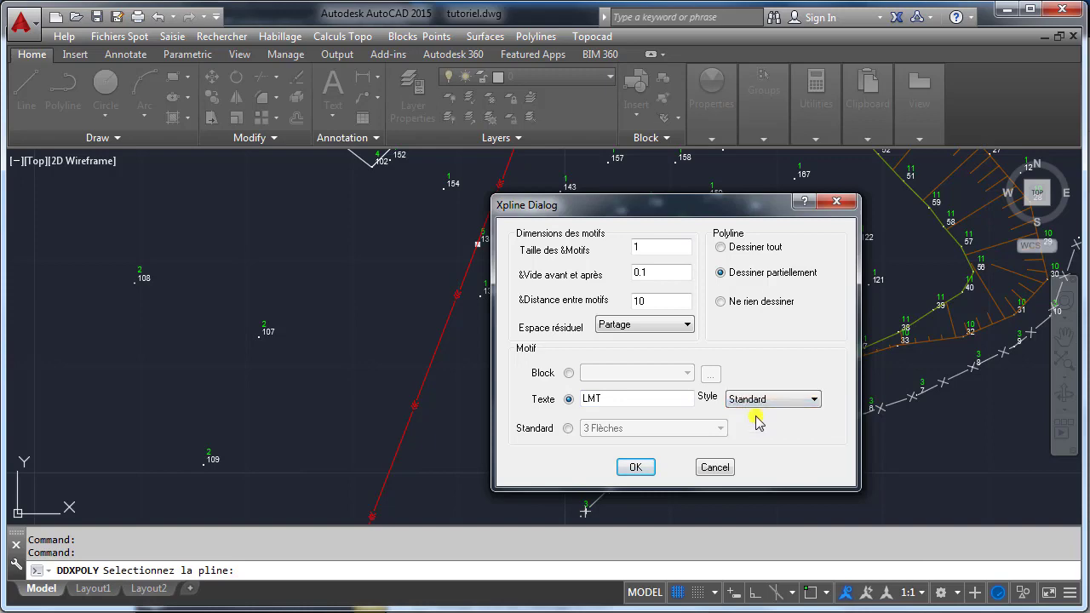
pyautogui.click(637, 468)
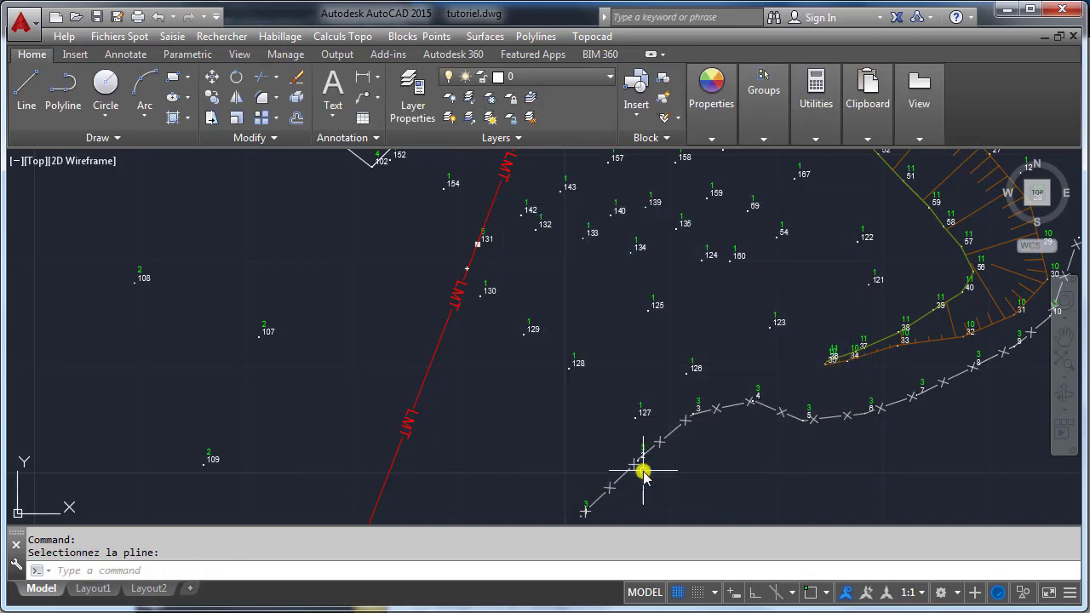
# - Examine the orientation and spacing of the LMT text motifs along the full length of the red special line
pyautogui.moveTo(426, 314); pyautogui.dragTo(395, 395, button='middle')
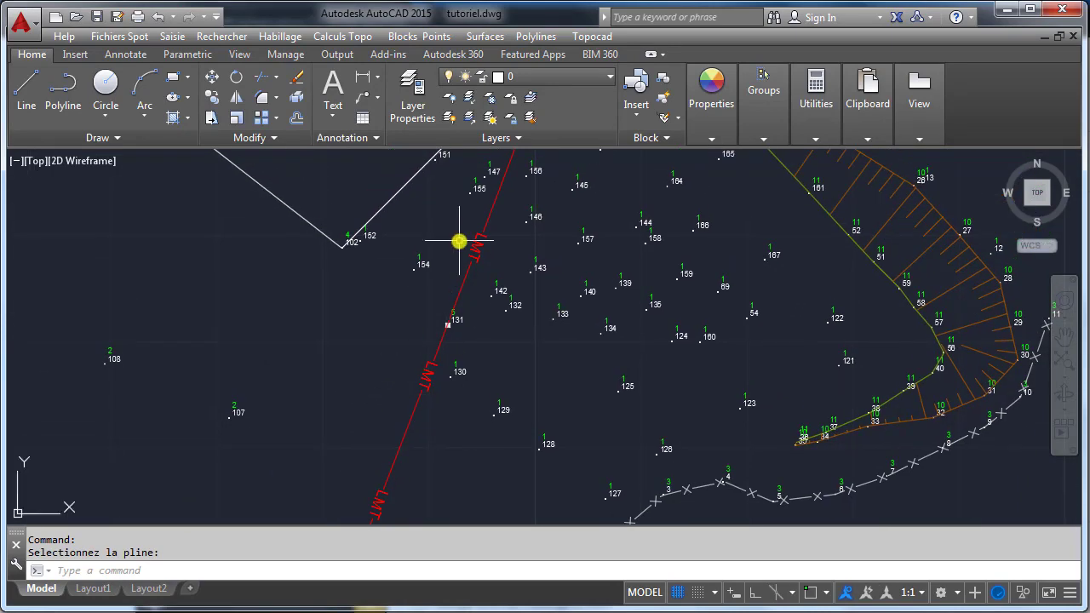
pyautogui.moveTo(491, 211)
pyautogui.mouseDown(button='middle')
pyautogui.moveTo(448, 357)
pyautogui.moveTo(506, 236)
pyautogui.mouseUp(button='middle')
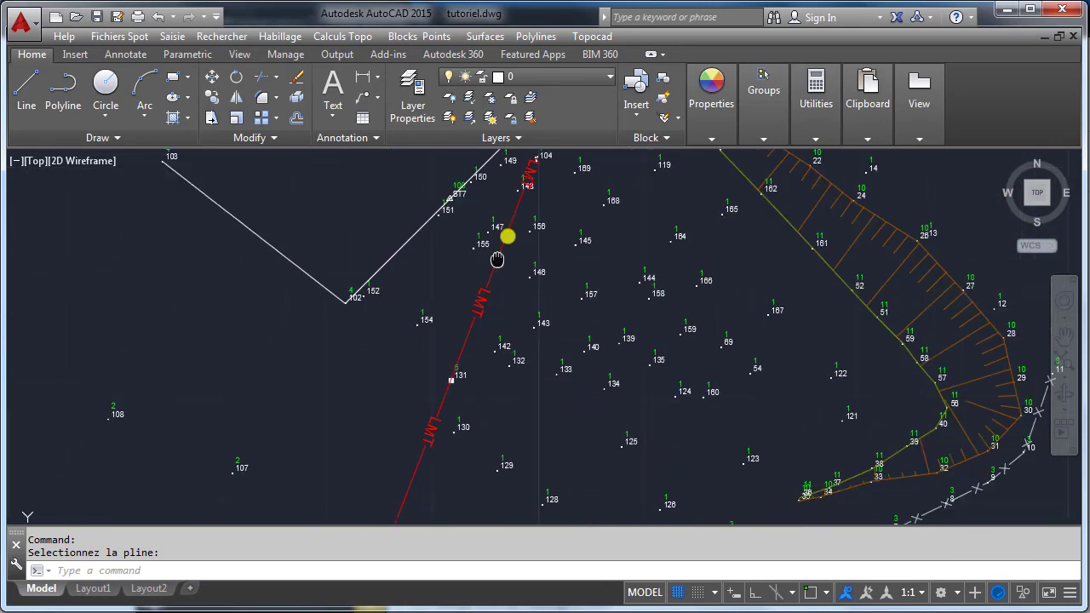
pyautogui.moveTo(452, 357); pyautogui.dragTo(533, 188, button='middle')
pyautogui.scroll(-2, 425, 455)
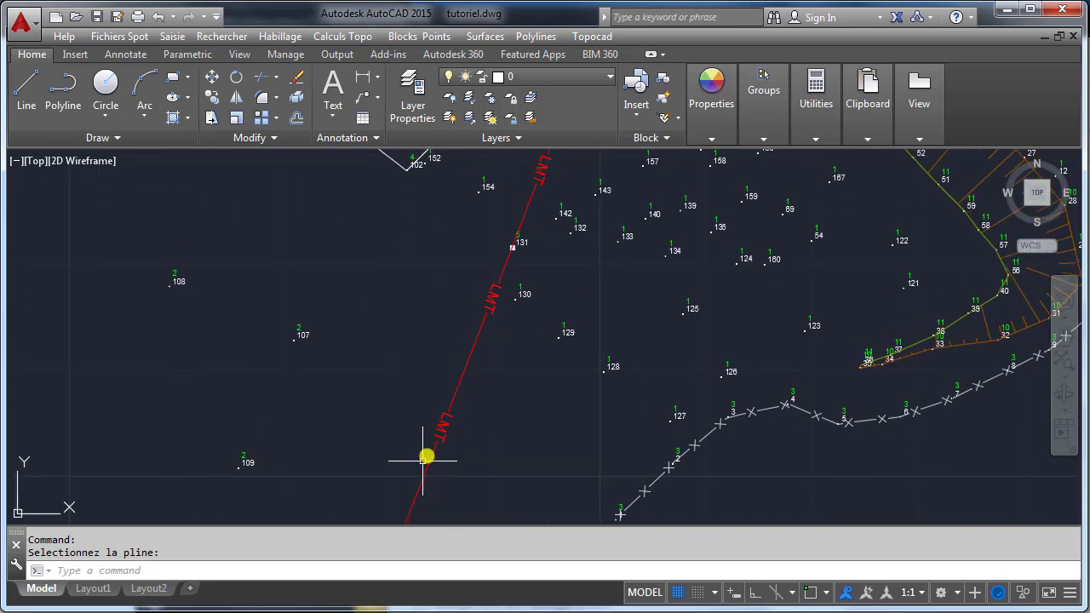
pyautogui.scroll(-3, 503, 329)
pyautogui.scroll(2, 511, 293)
pyautogui.scroll(-4, 511, 318)
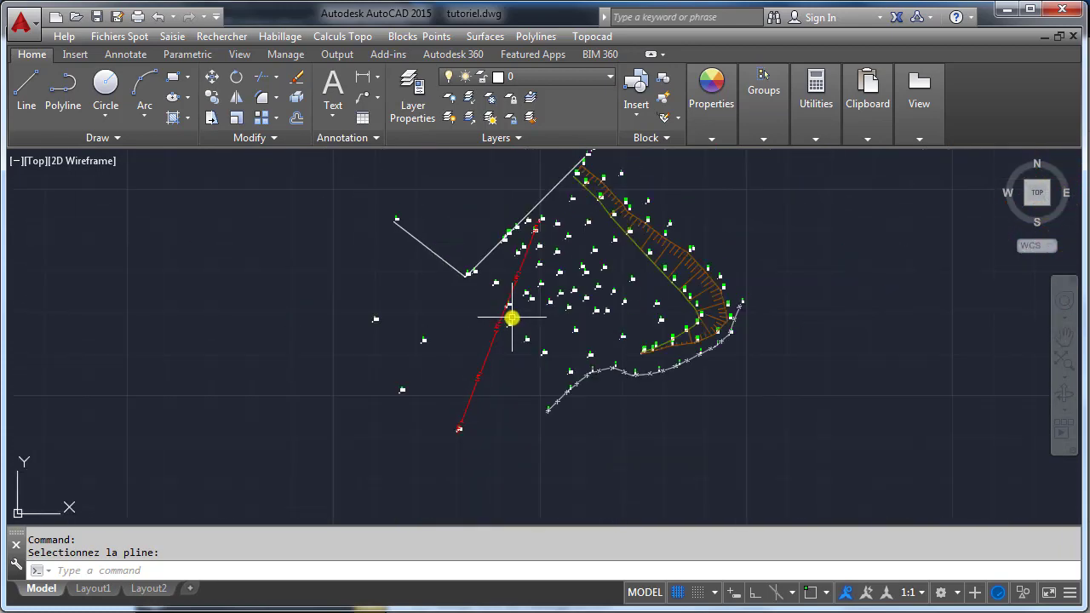
pyautogui.scroll(2, 466, 328)
pyautogui.scroll(2, 412, 352)
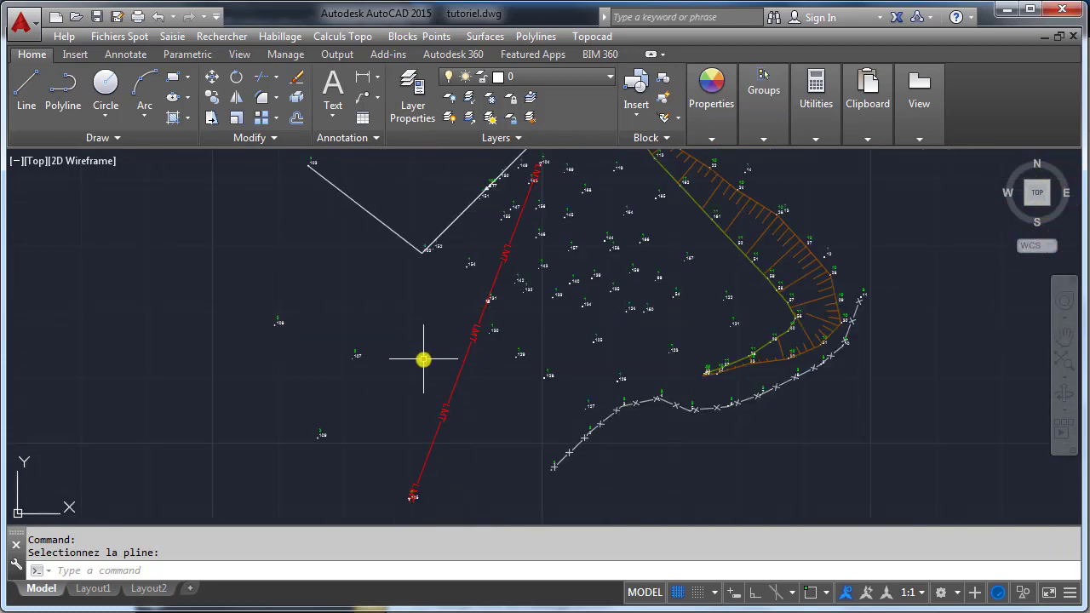
pyautogui.scroll(-1, 430, 358)
pyautogui.scroll(-1, 502, 319)
pyautogui.scroll(2, 482, 353)
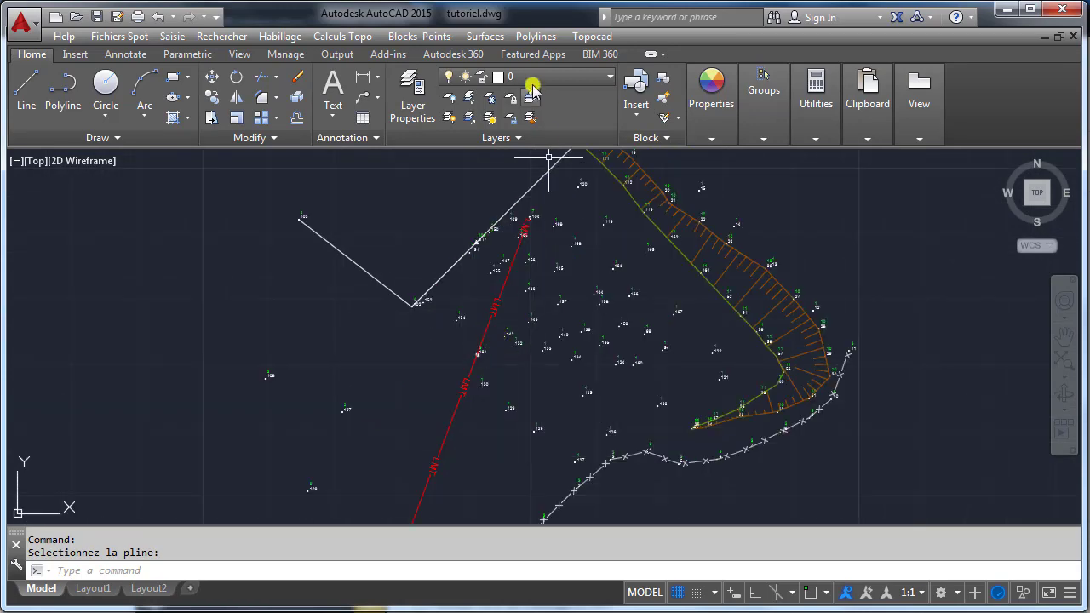
# - Try to switch the red special line's motif to a block by checking the available blocks and picking one in the drawing
pyautogui.click(535, 37)
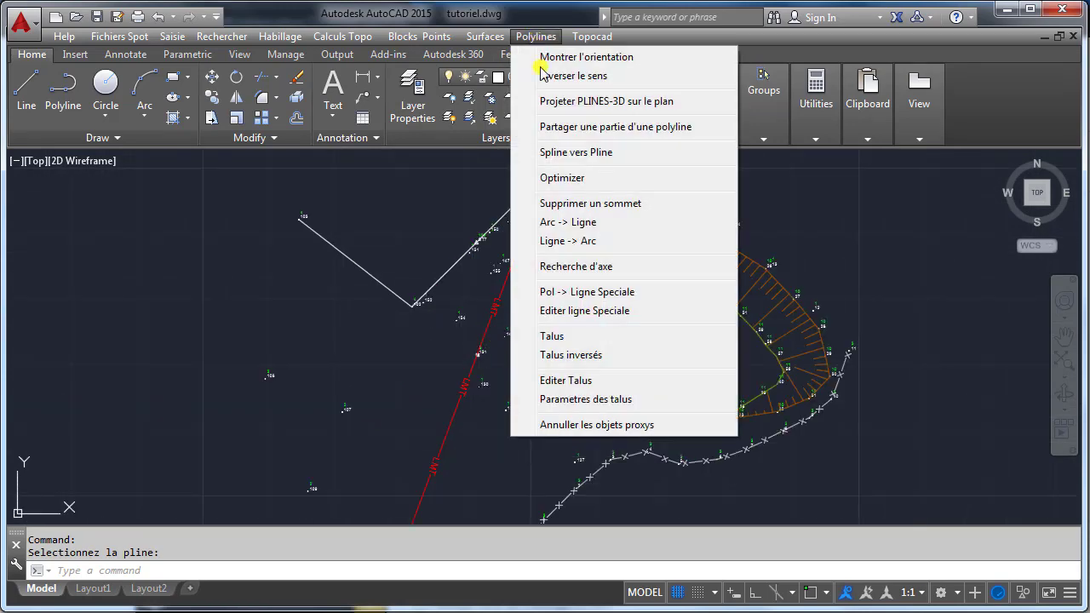
pyautogui.click(588, 312)
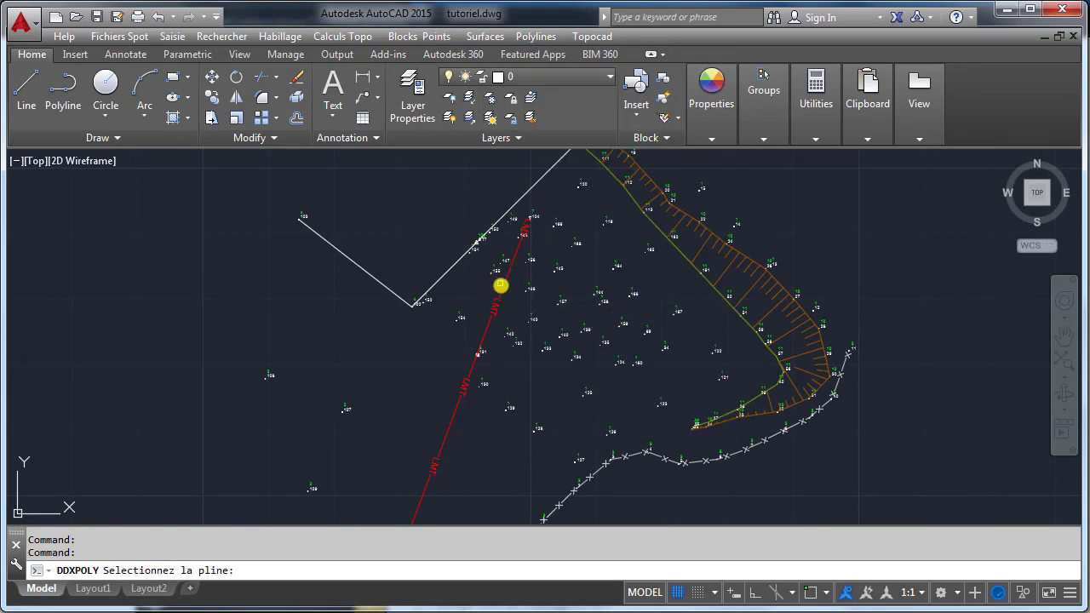
pyautogui.click(501, 286)
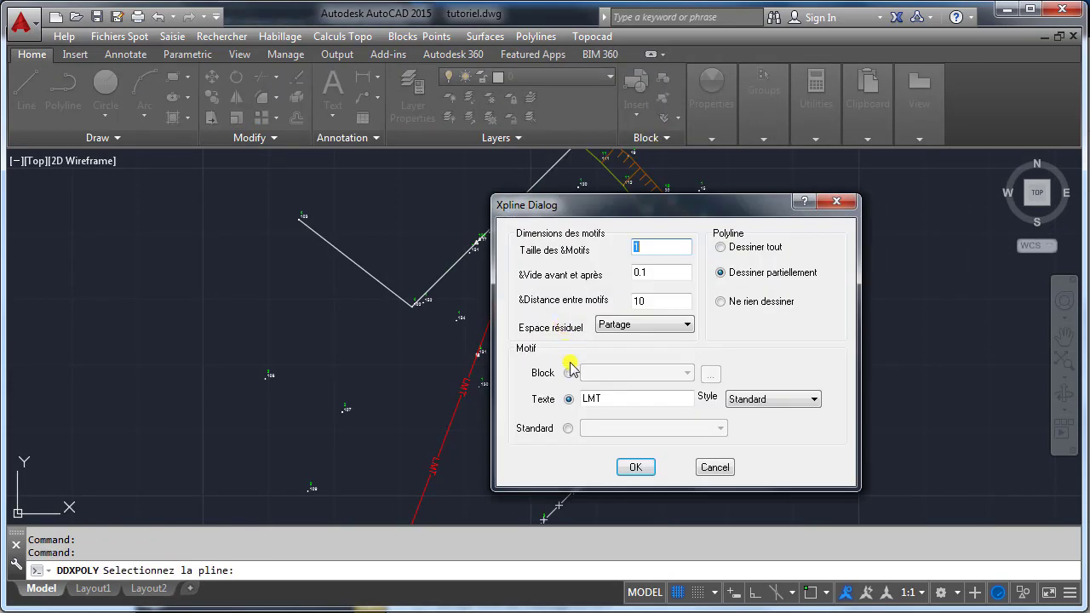
pyautogui.click(569, 373)
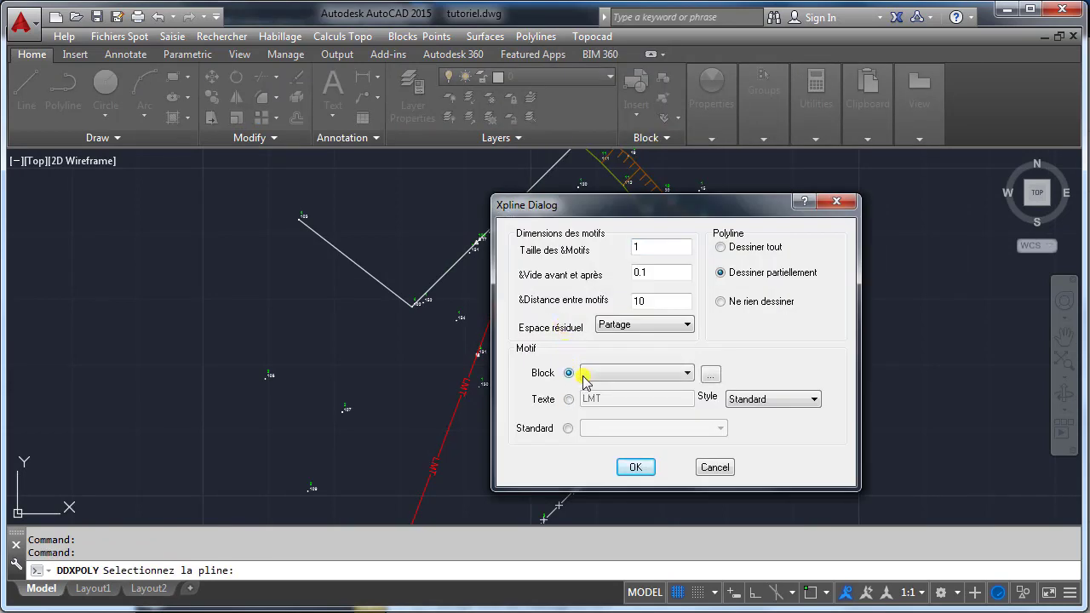
pyautogui.click(631, 379)
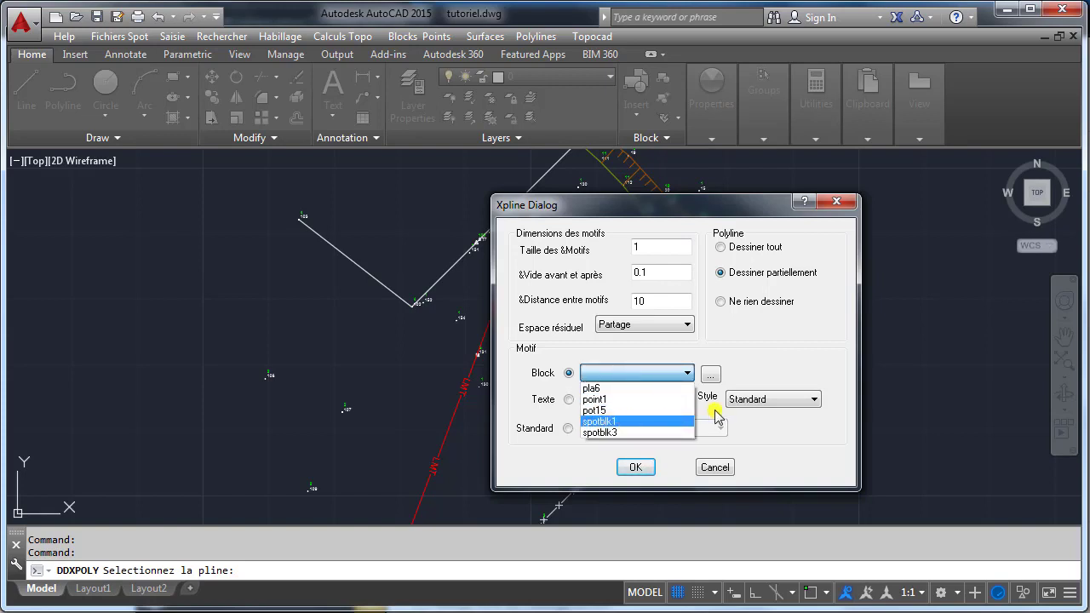
pyautogui.click(738, 372)
pyautogui.click(711, 374)
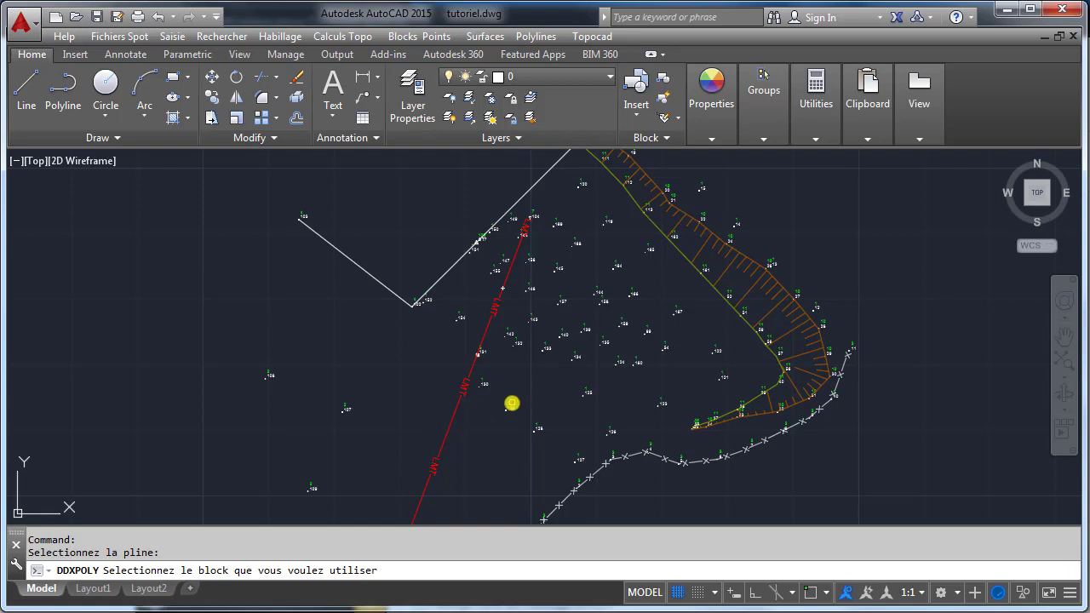
pyautogui.click(511, 403)
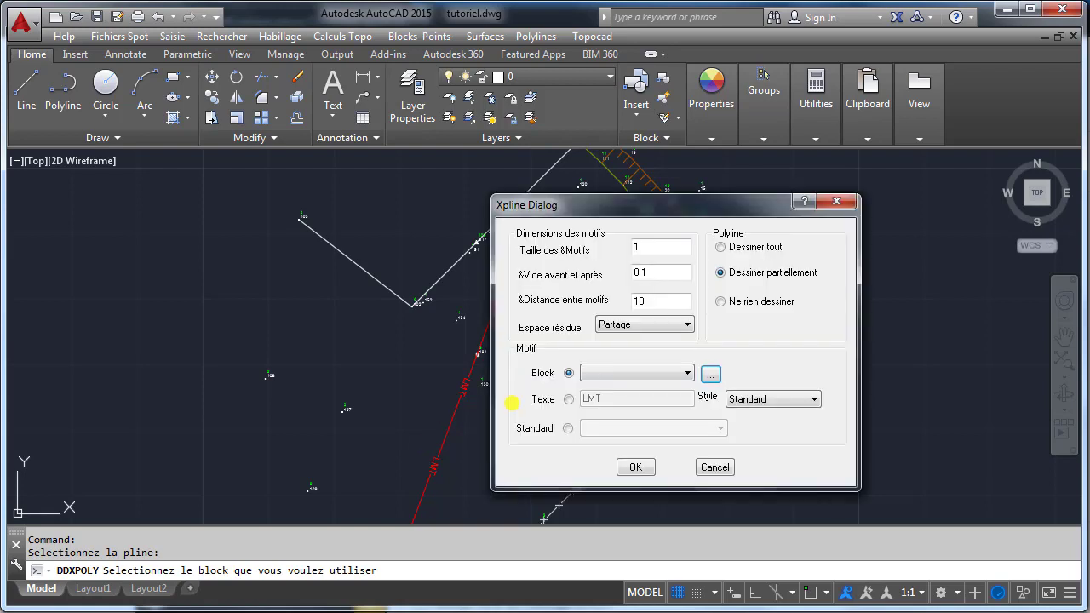
pyautogui.click(718, 468)
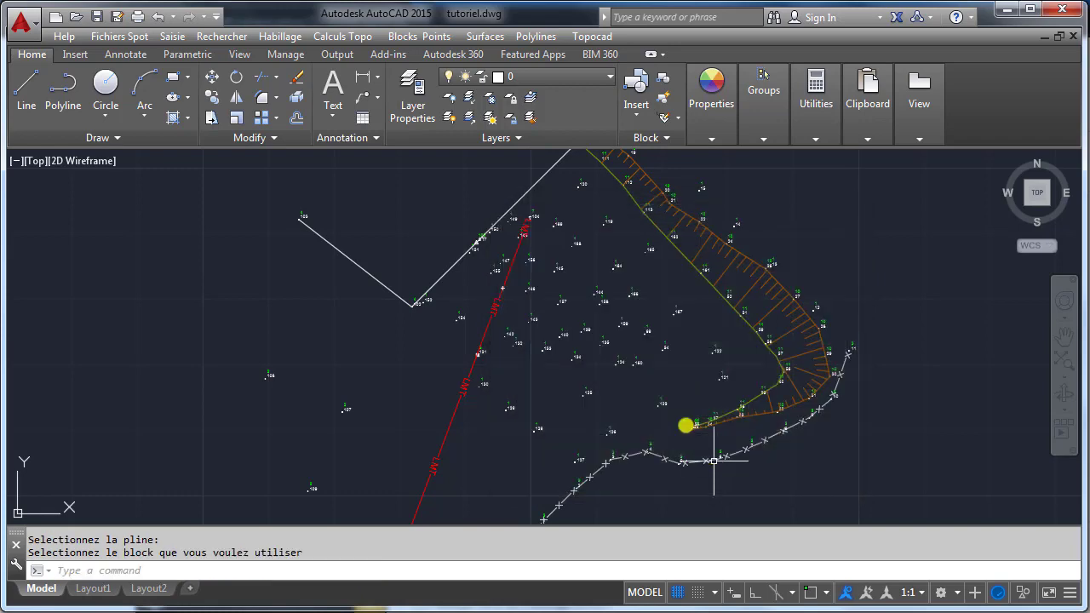
# - Insert a pole block from the library's POTEAUX section at scale factor 1.0 in the empty area west of the white polyline
pyautogui.click(269, 37)
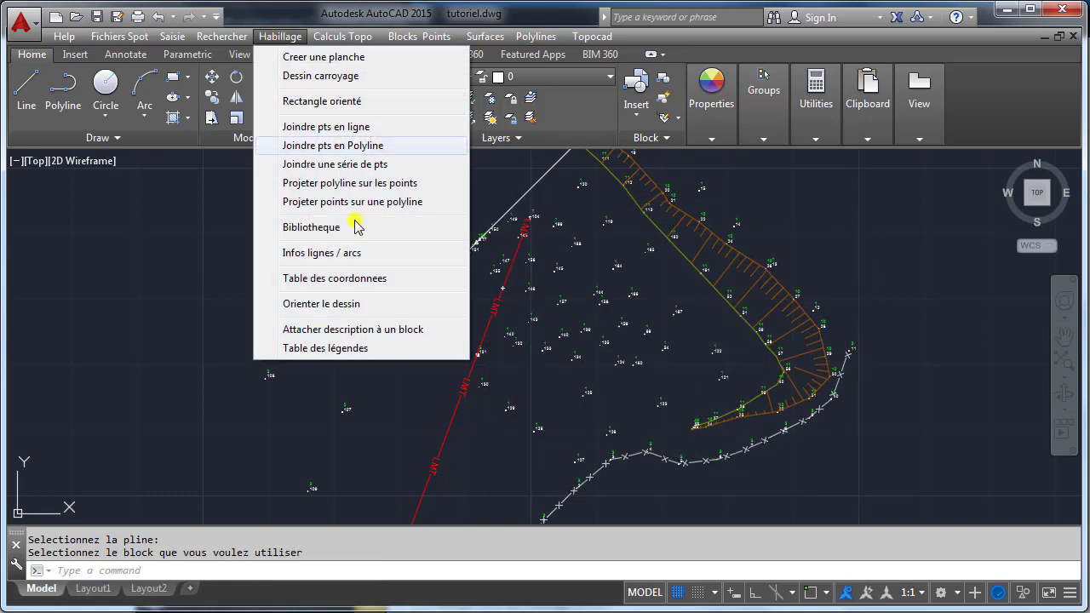
pyautogui.click(364, 230)
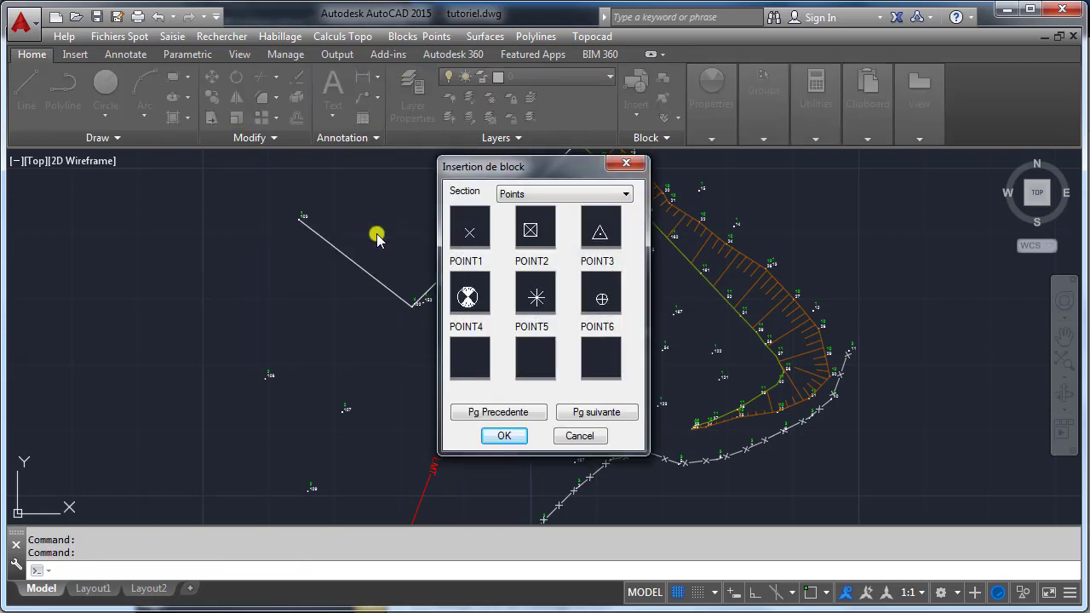
pyautogui.click(532, 197)
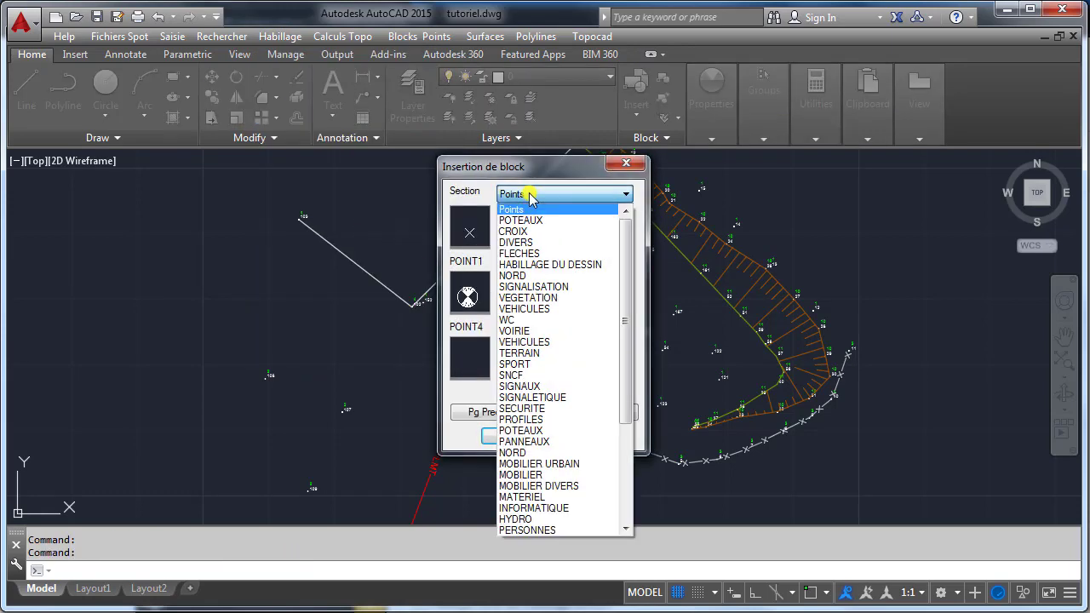
pyautogui.click(537, 221)
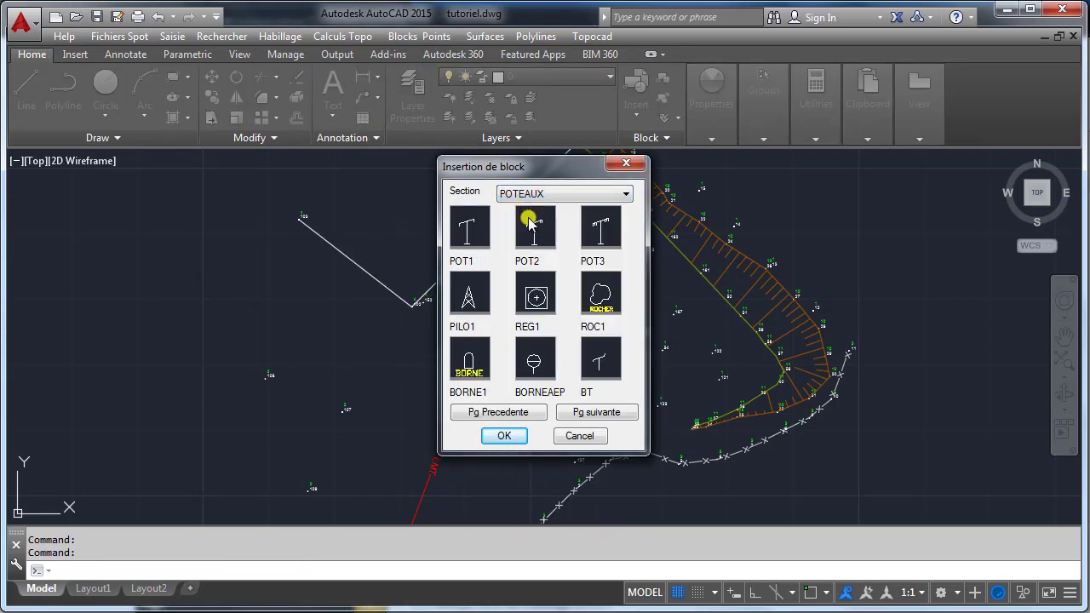
pyautogui.click(505, 436)
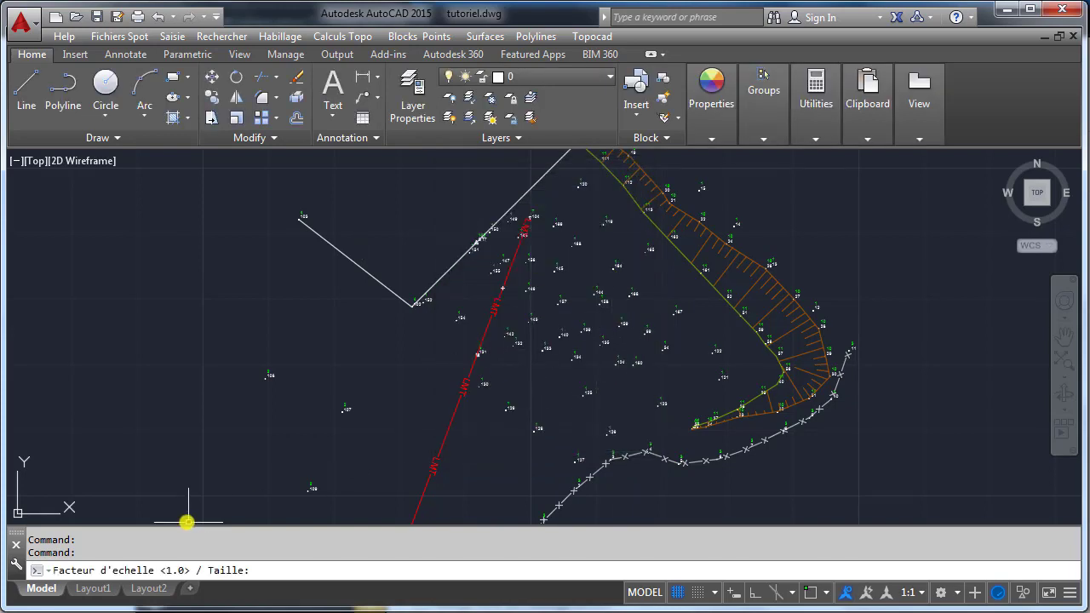
pyautogui.press('Return')
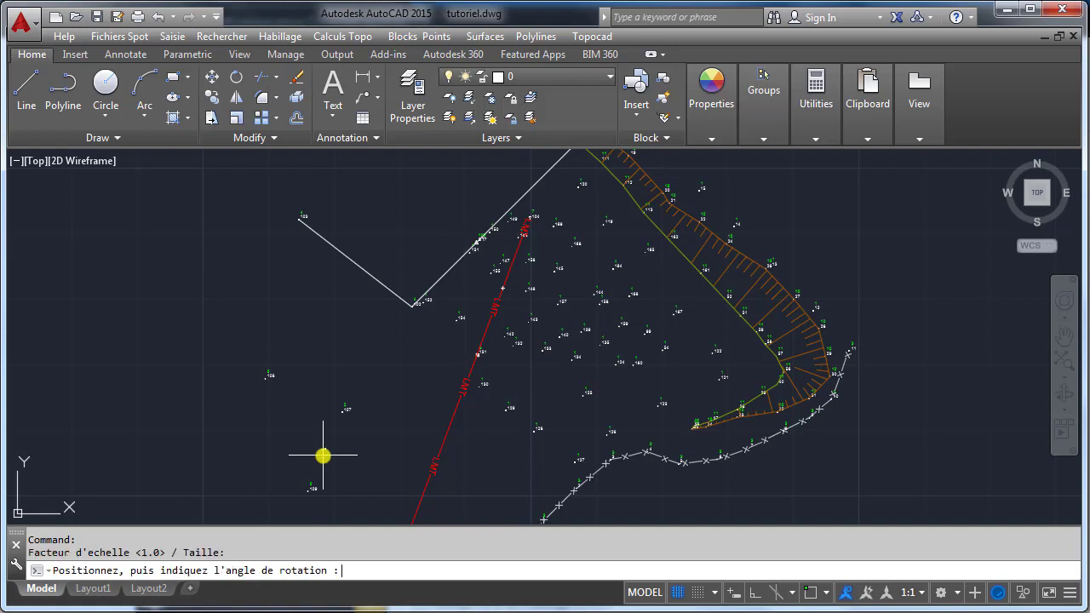
pyautogui.click(194, 283)
pyautogui.click(221, 411)
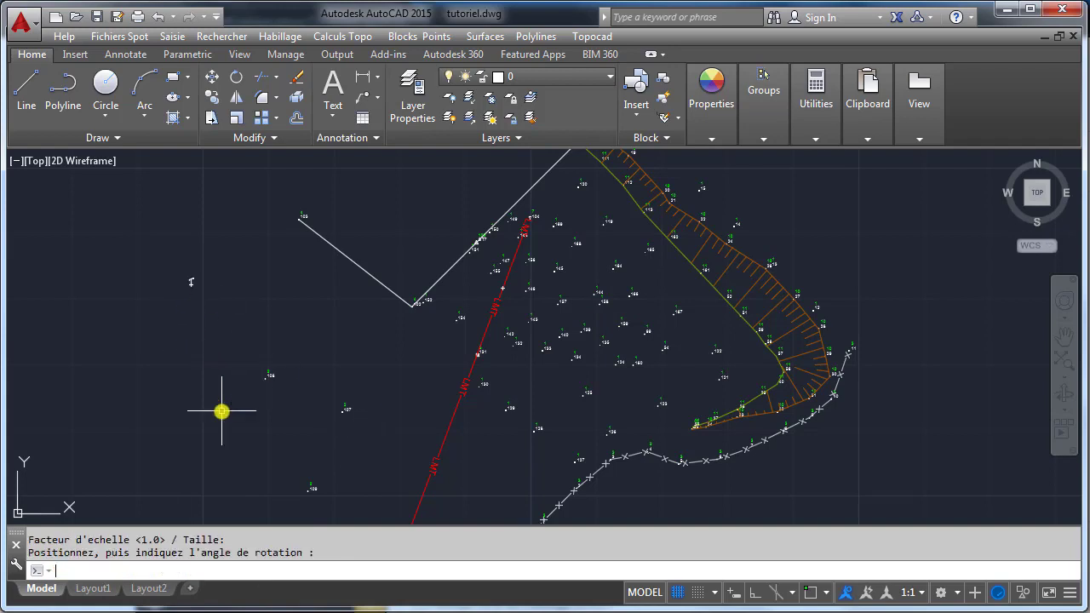
# - Erase the pole block inserted west of the white polyline
pyautogui.click(207, 304)
pyautogui.click(167, 253)
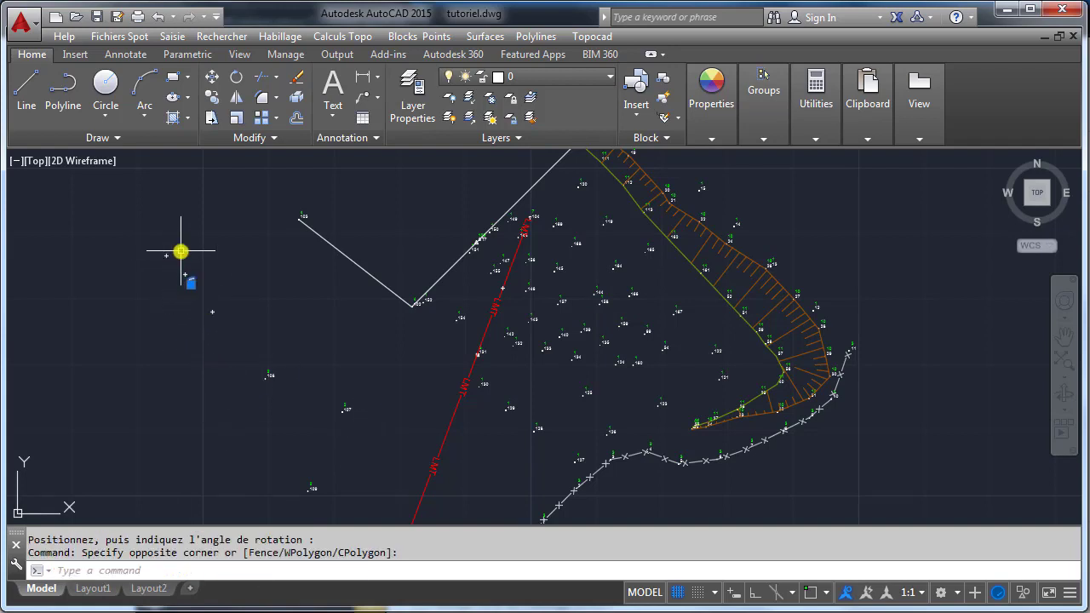
pyautogui.press('Delete')
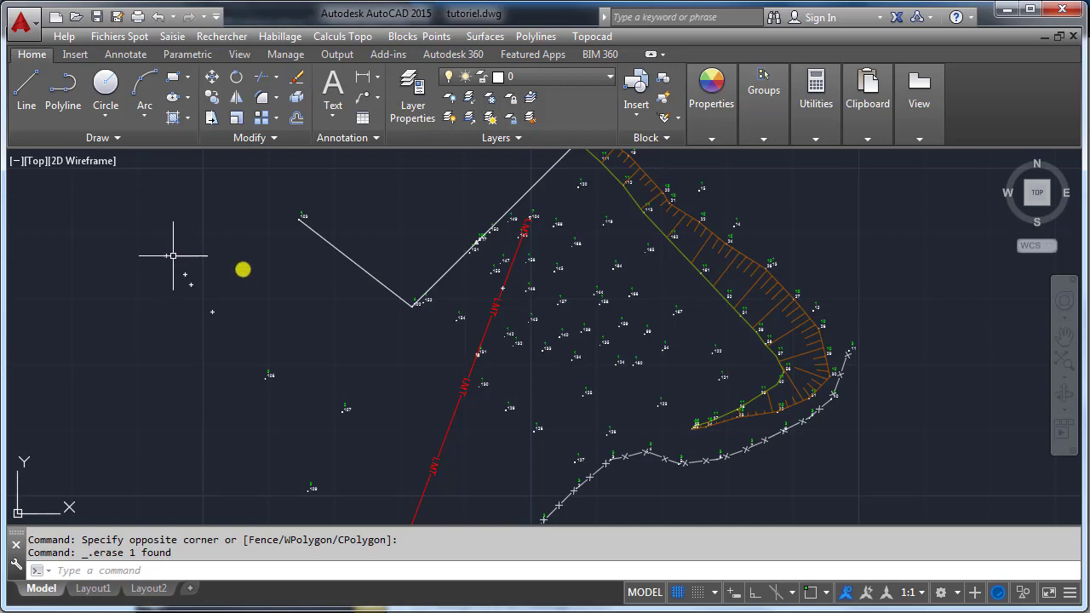
# - Edit the red special line so its motif is the POT2 block instead of the LMT text
pyautogui.click(537, 37)
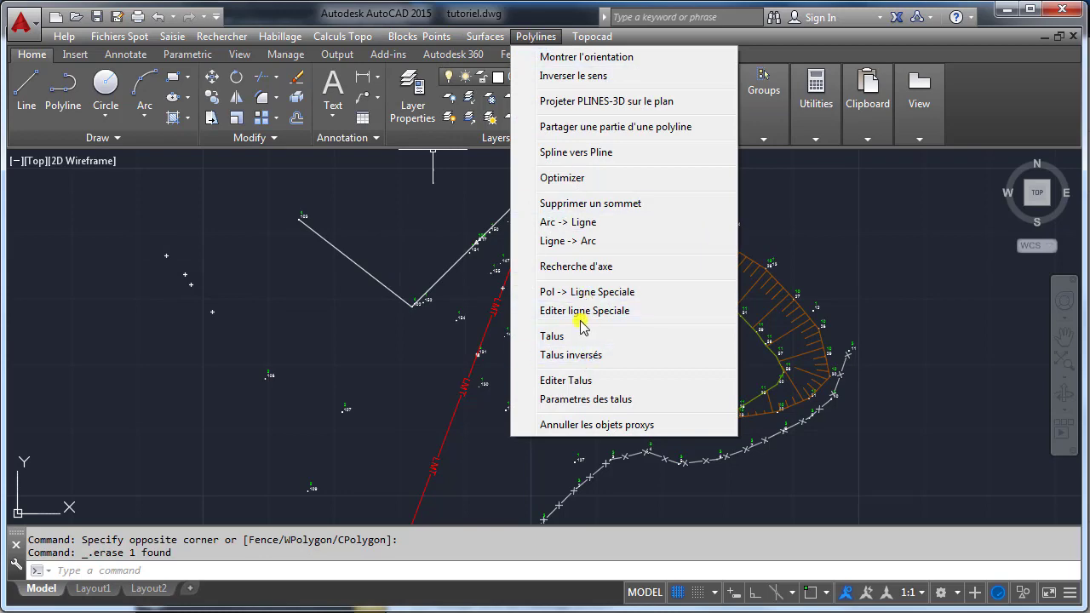
pyautogui.click(554, 310)
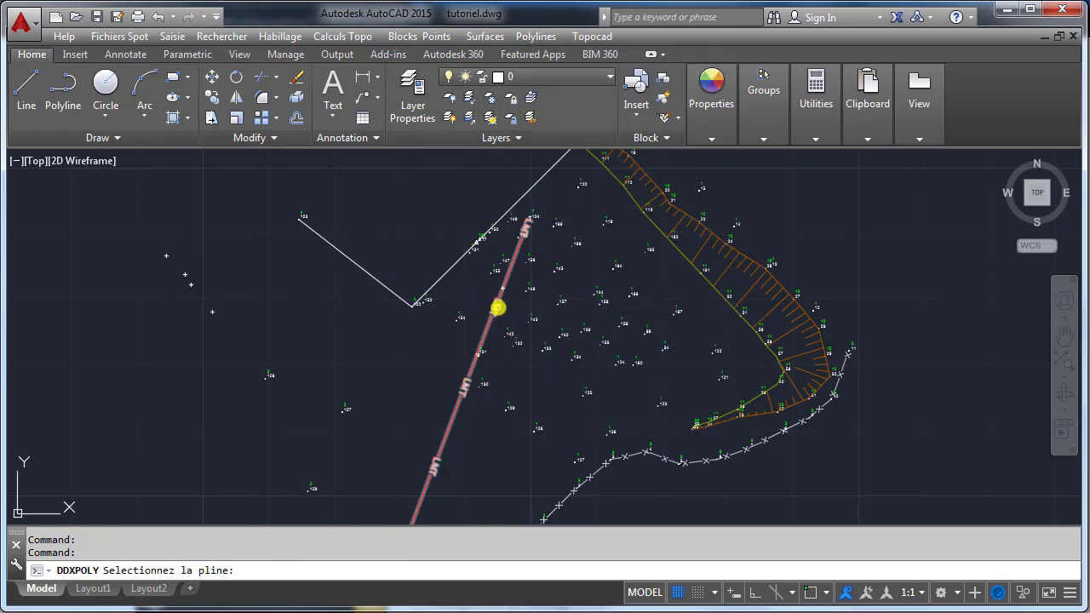
pyautogui.click(497, 309)
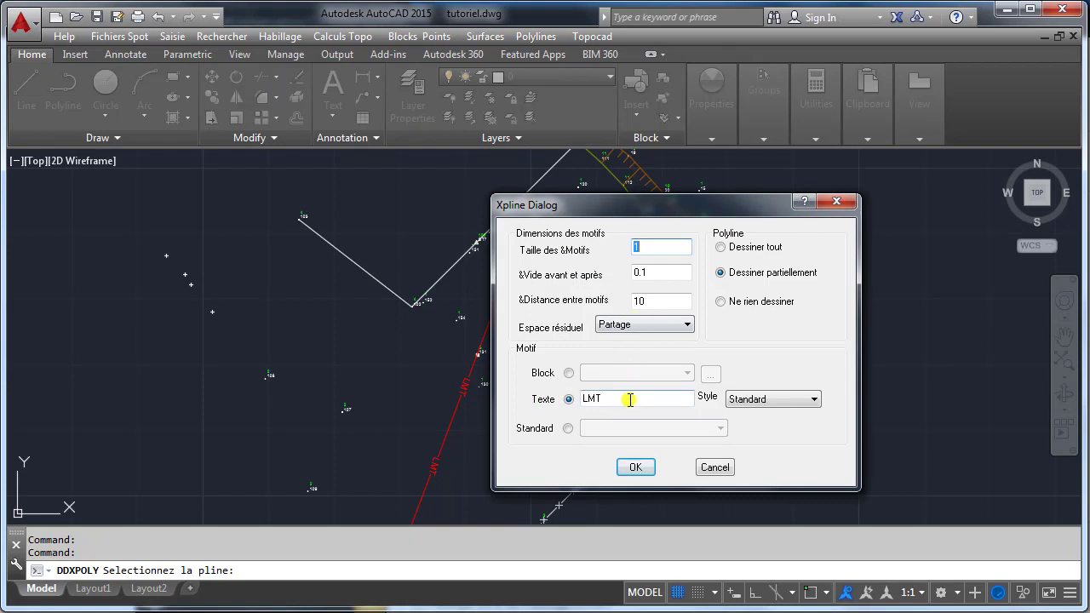
pyautogui.click(570, 373)
pyautogui.click(607, 374)
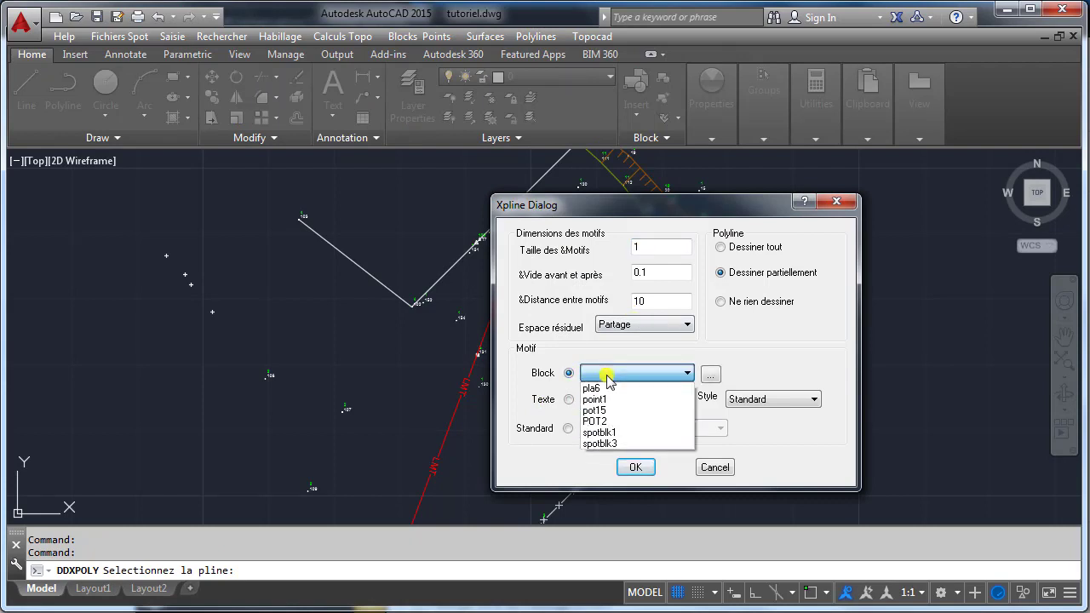
pyautogui.click(608, 421)
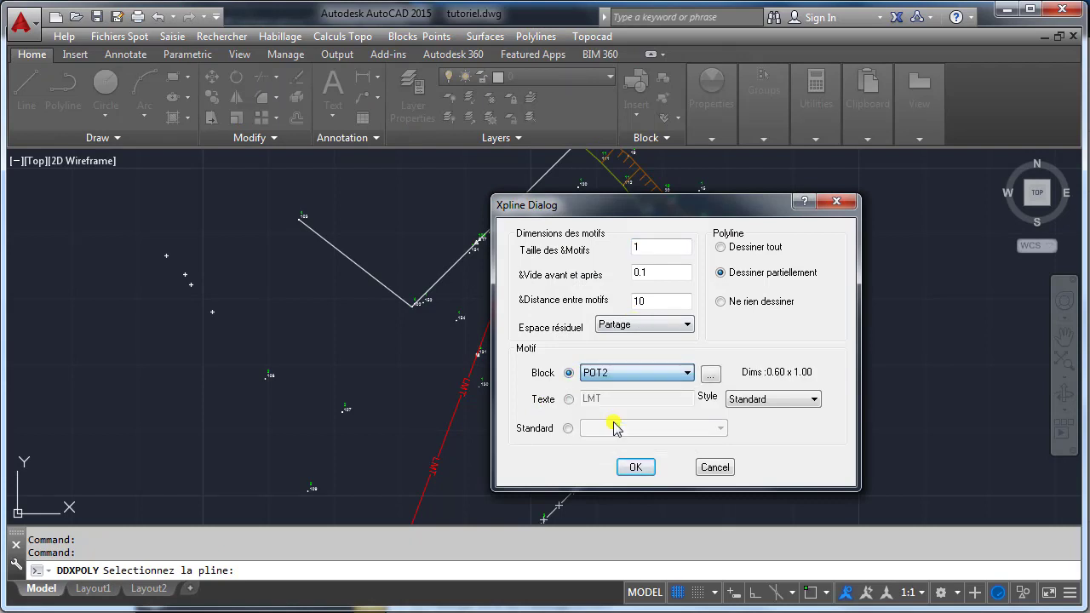
pyautogui.click(635, 467)
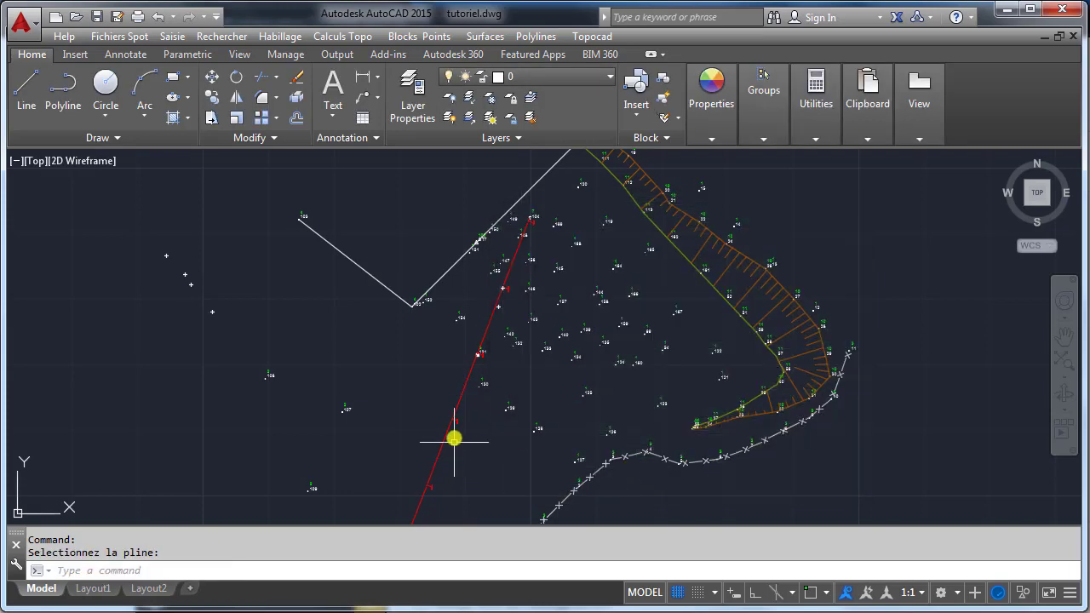
pyautogui.scroll(5, 453, 437)
pyautogui.scroll(5, 535, 319)
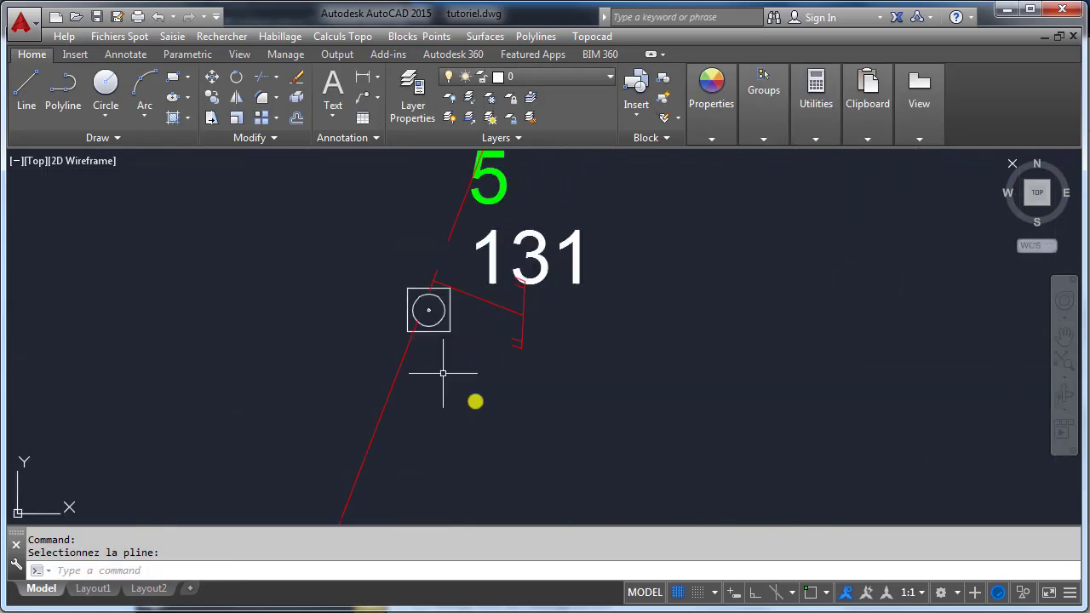
pyautogui.scroll(-6, 487, 333)
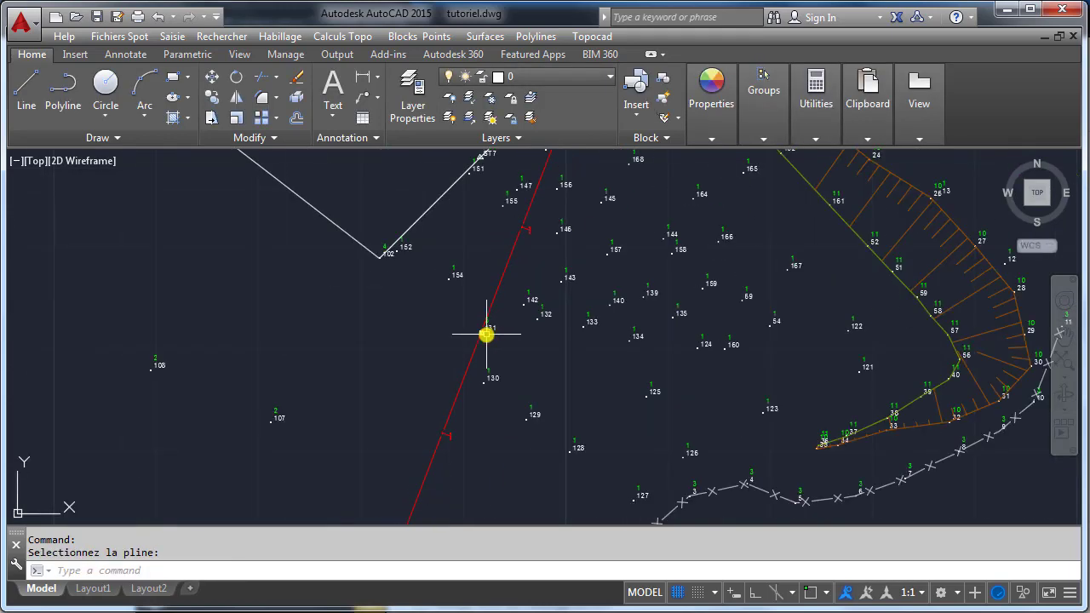
pyautogui.moveTo(511, 384); pyautogui.dragTo(513, 365, button='middle')
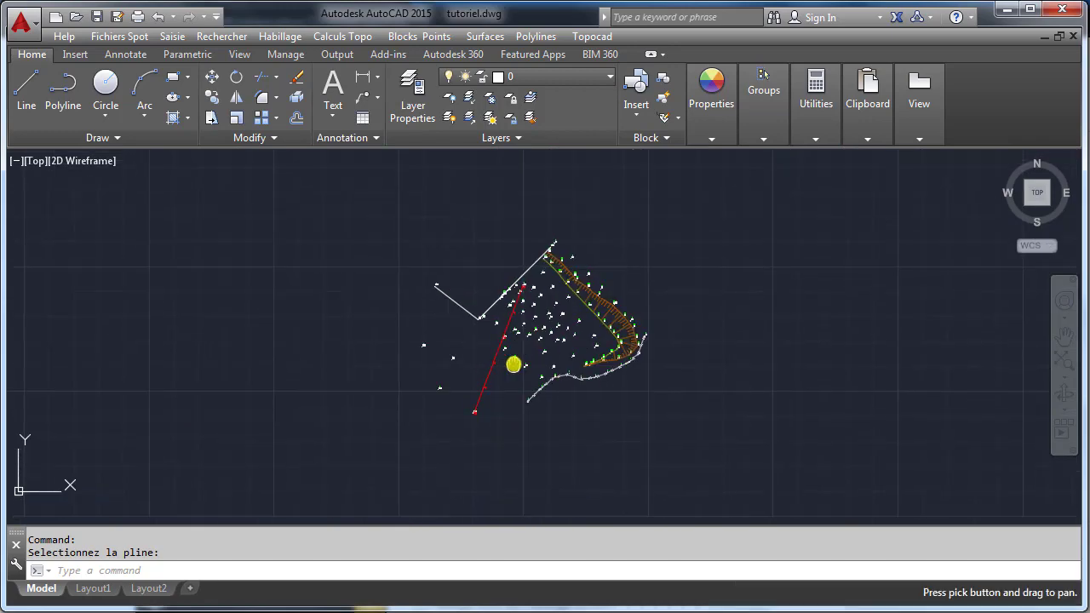
pyautogui.scroll(3, 514, 365)
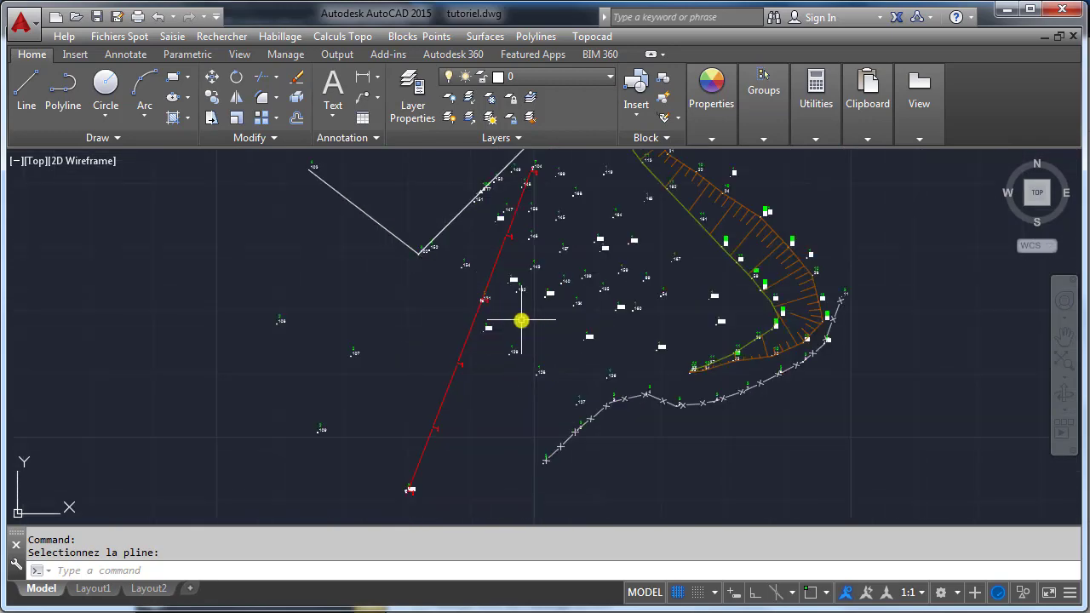